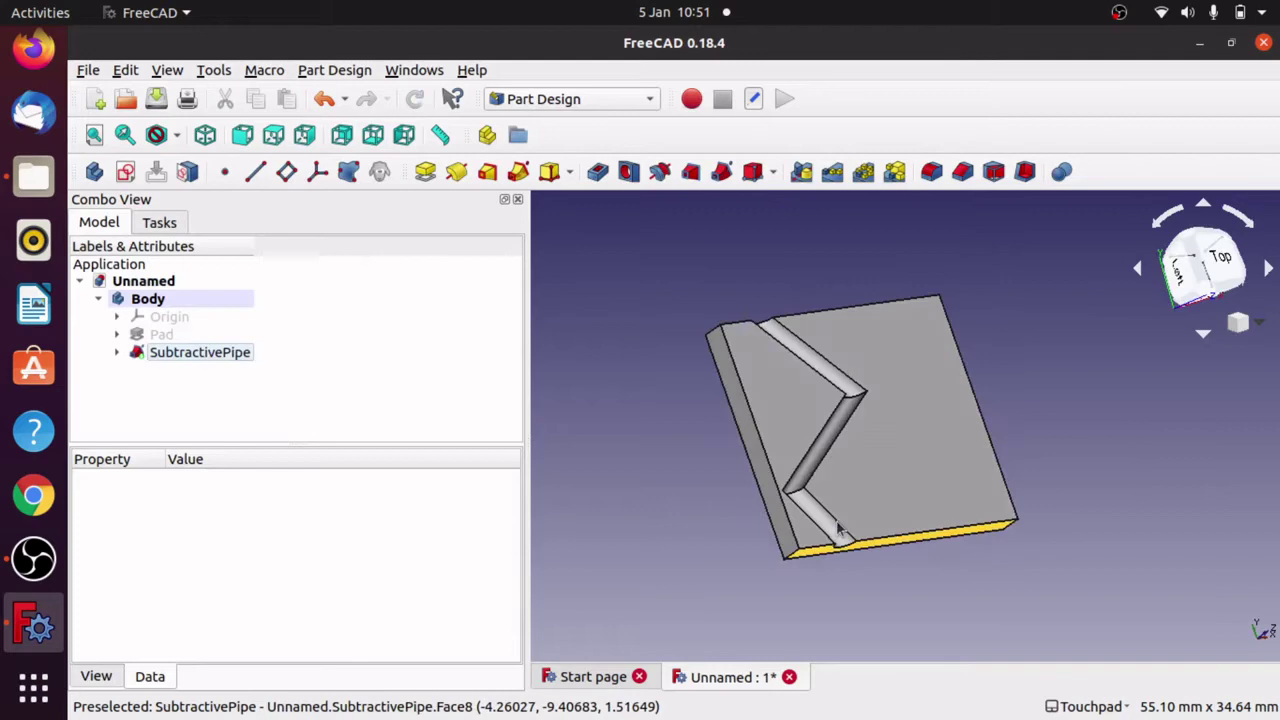
Orbit the spiral-grooved plate, toggle the SubtractivePipe's visibility, and expand it to its profile sketch
left_click(133, 355)
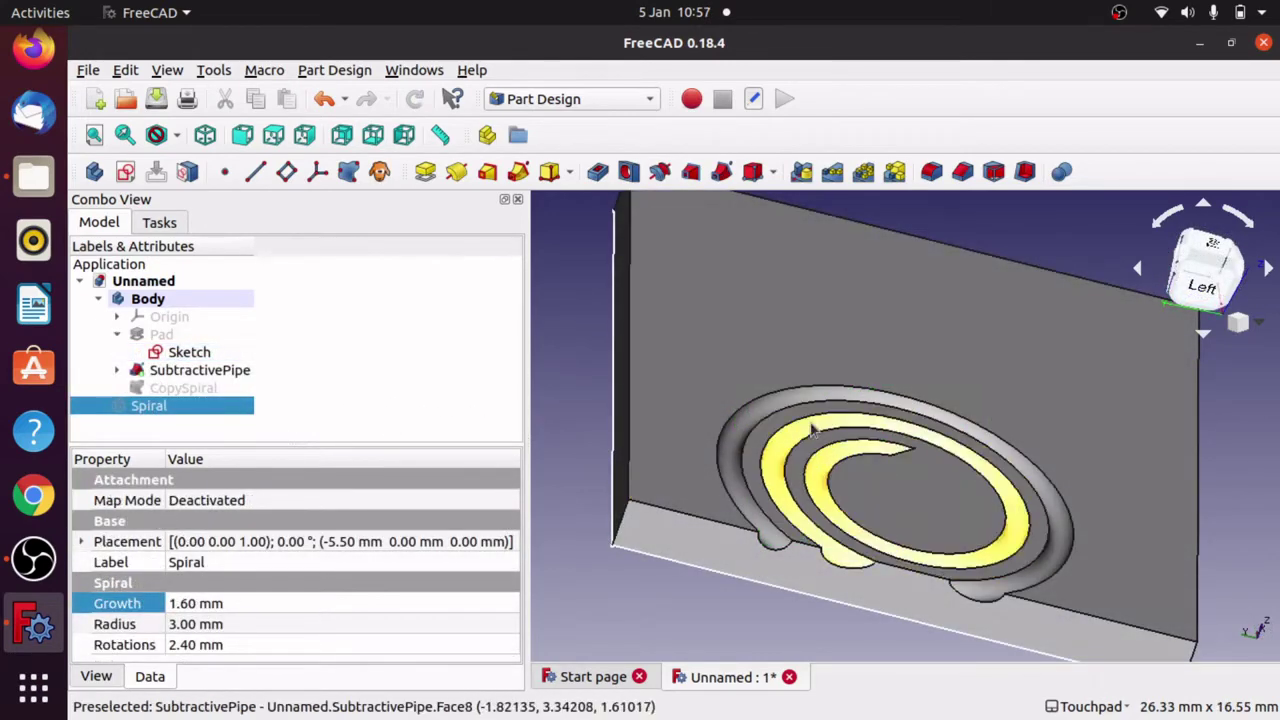
left_click_drag(852, 417, 840, 385, "alt")
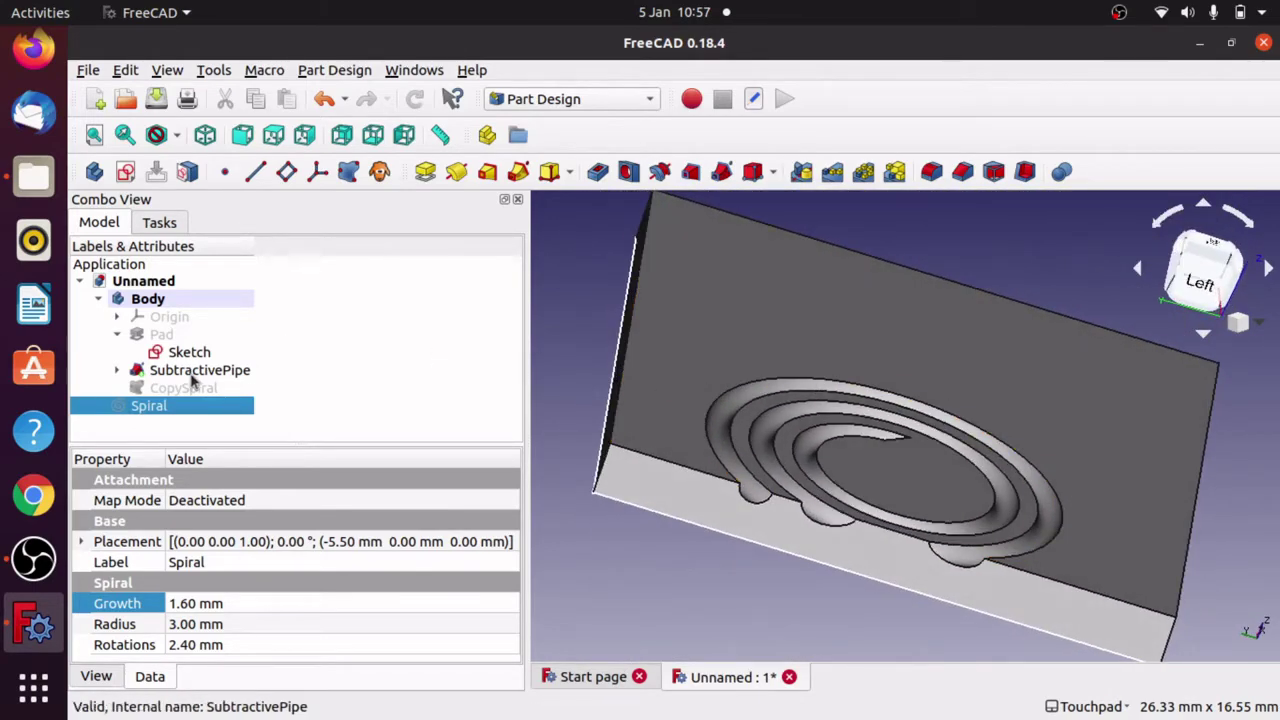
left_click(195, 371)
key("space")
key("space")
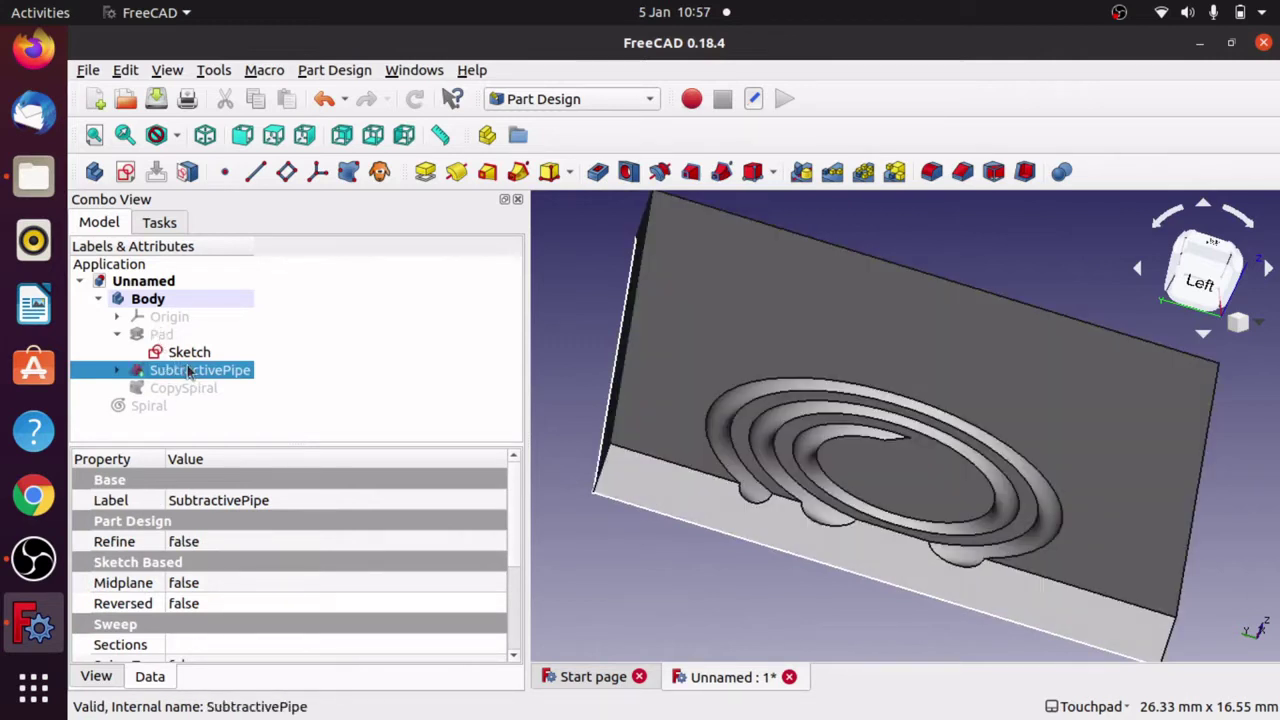
left_click(187, 358)
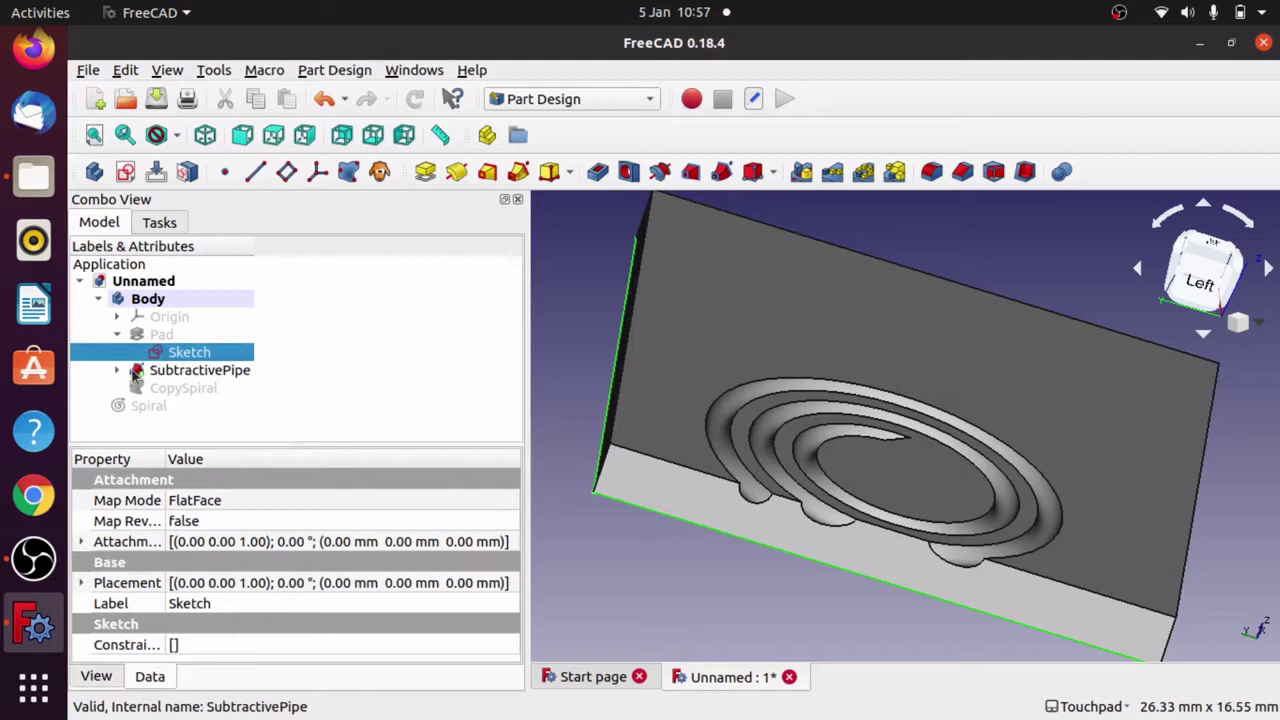
left_click(117, 371)
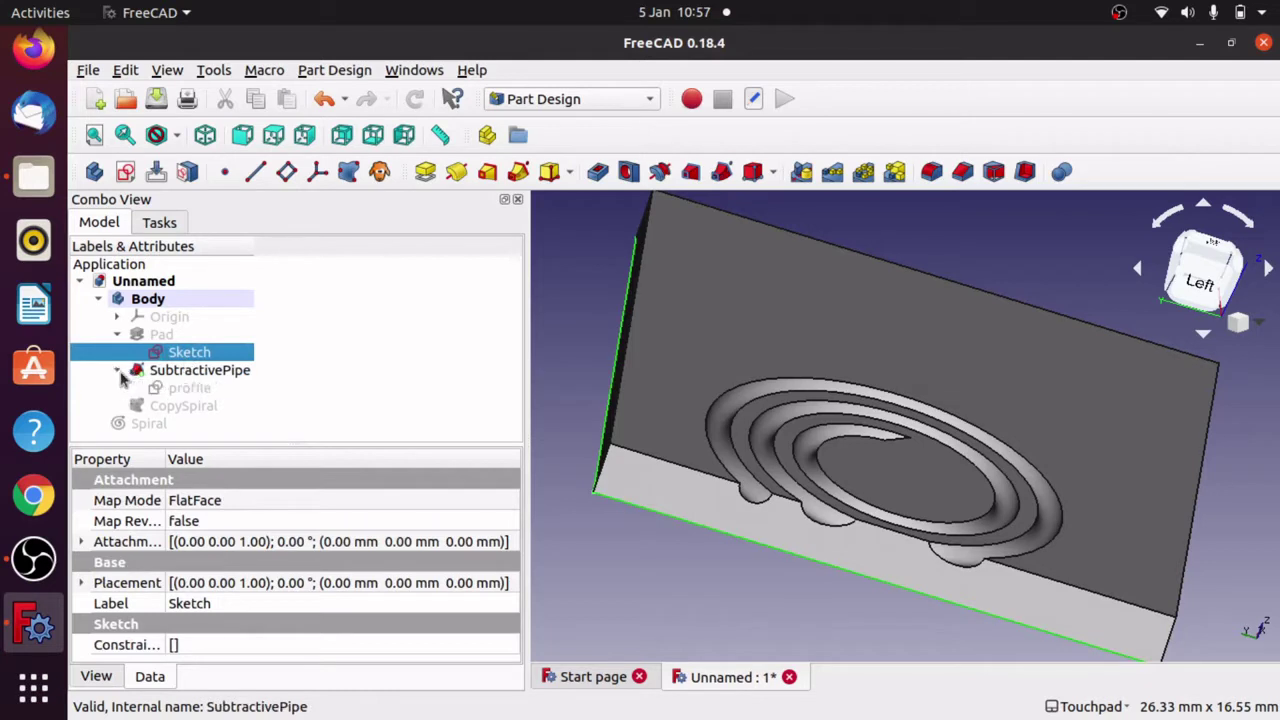
Hide the SubtractivePipe cut and show the circular profile sketch and the CopySpiral path
left_click(186, 372)
key("space")
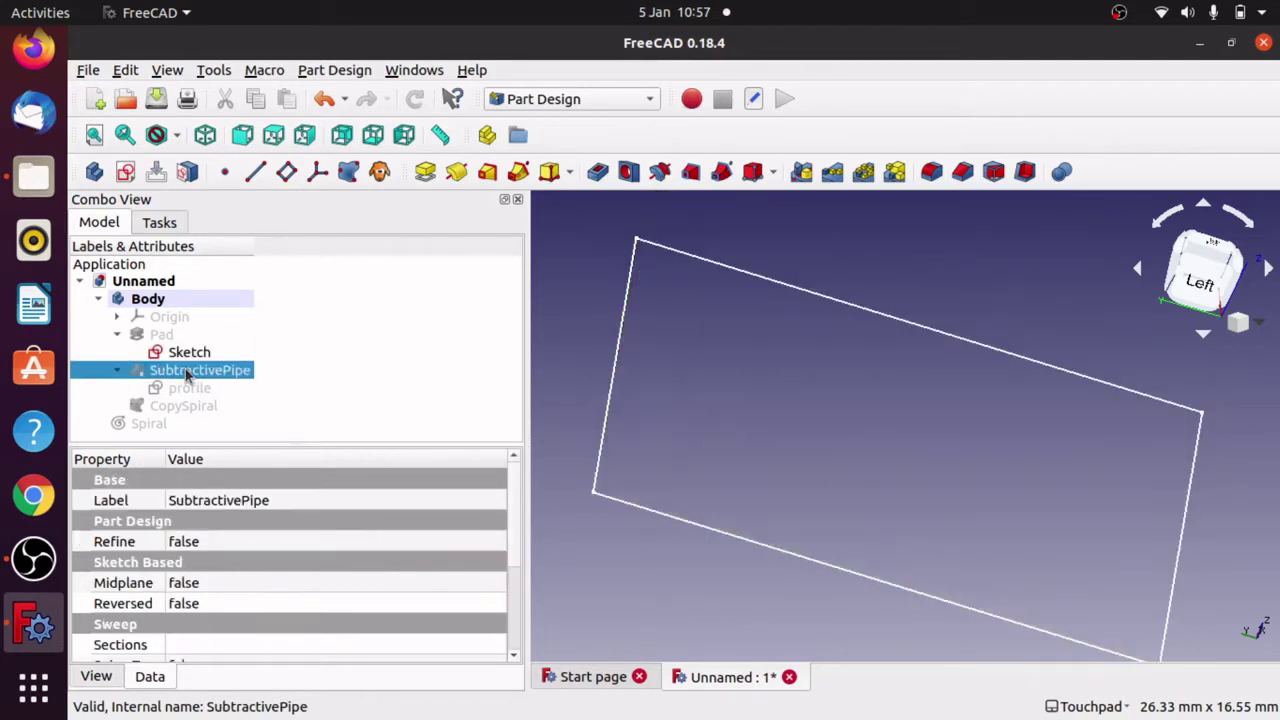
left_click(192, 391)
key("space")
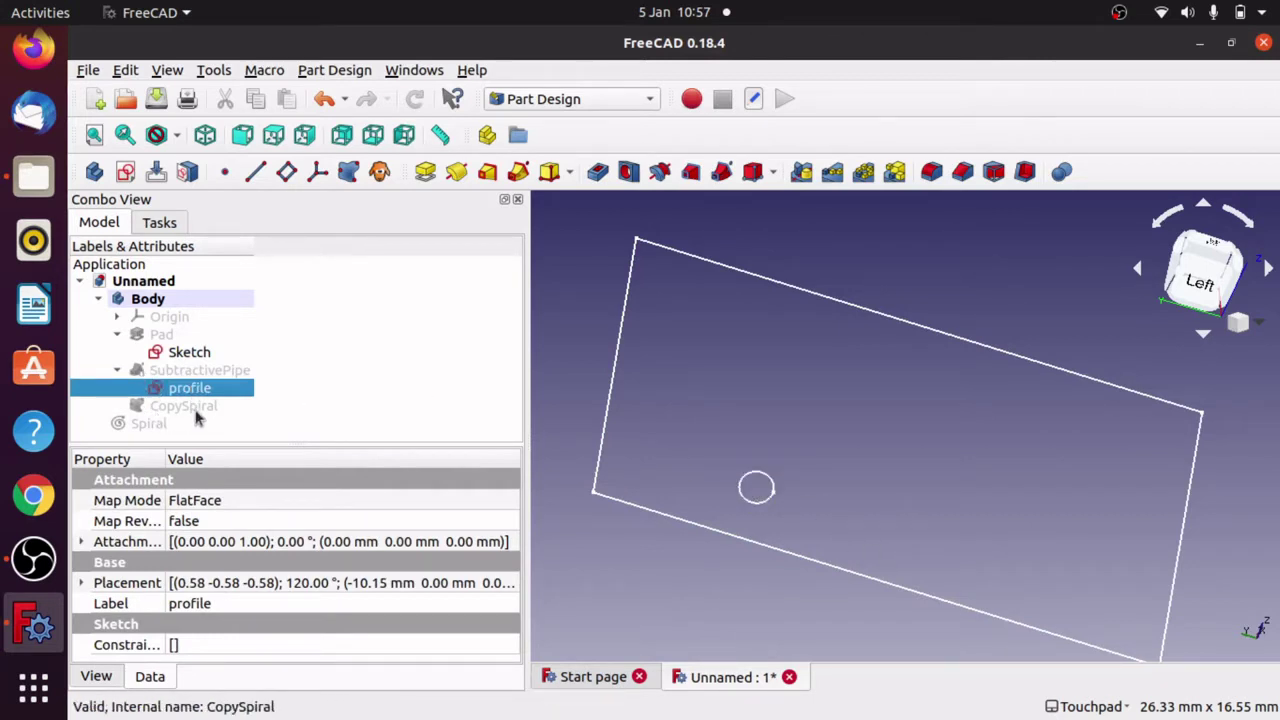
left_click(198, 407)
key("space")
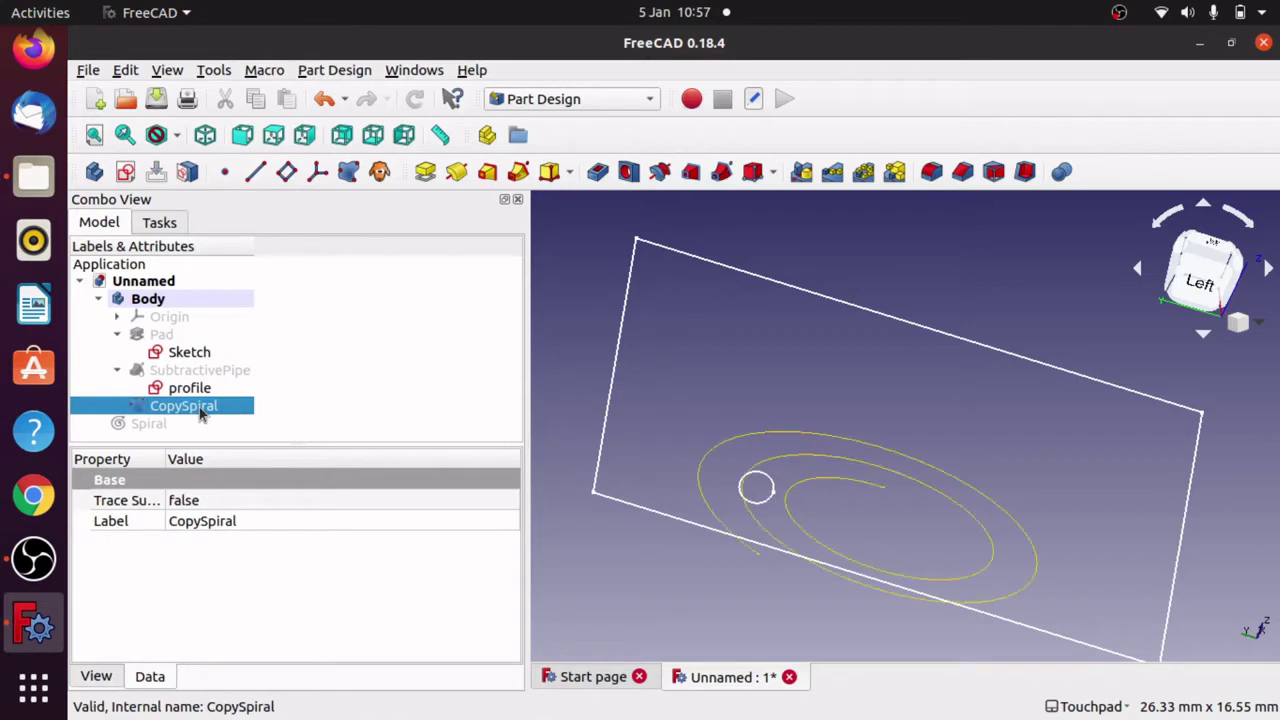
Check the Spiral's parameters, hide CopySpiral, and show the Pad and SubtractivePipe again
left_click(148, 427)
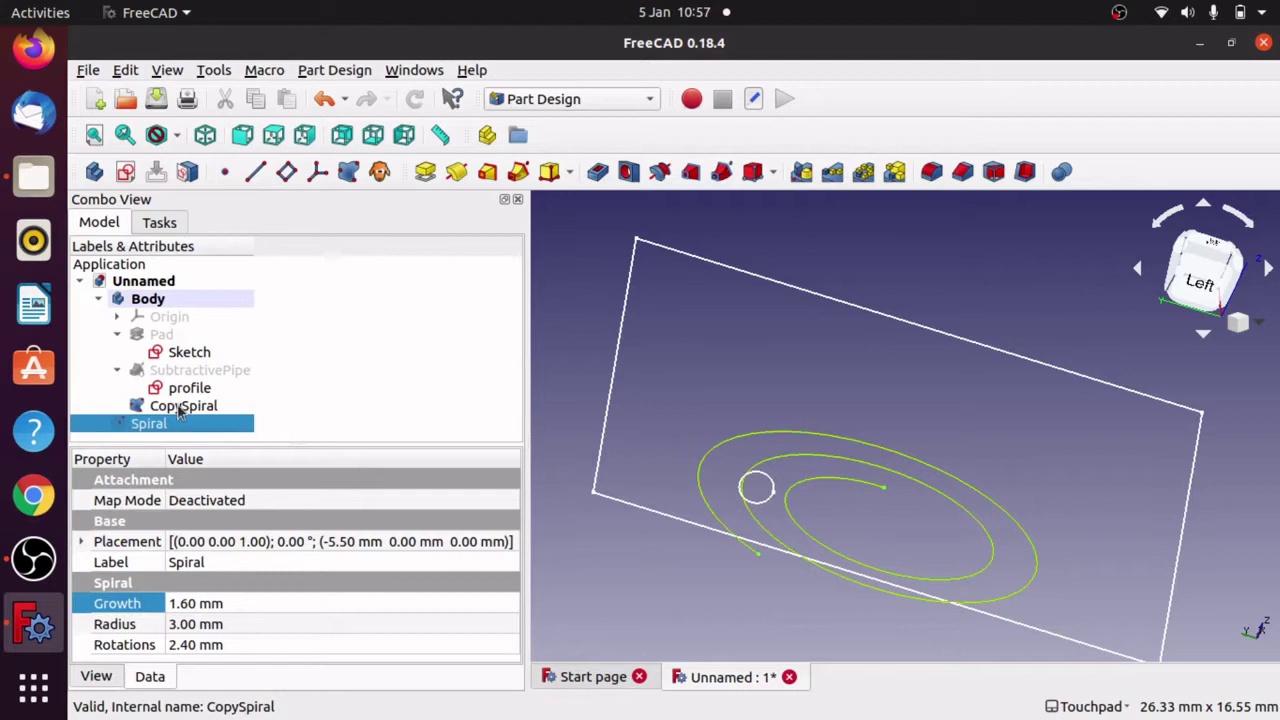
left_click(183, 407)
key("space")
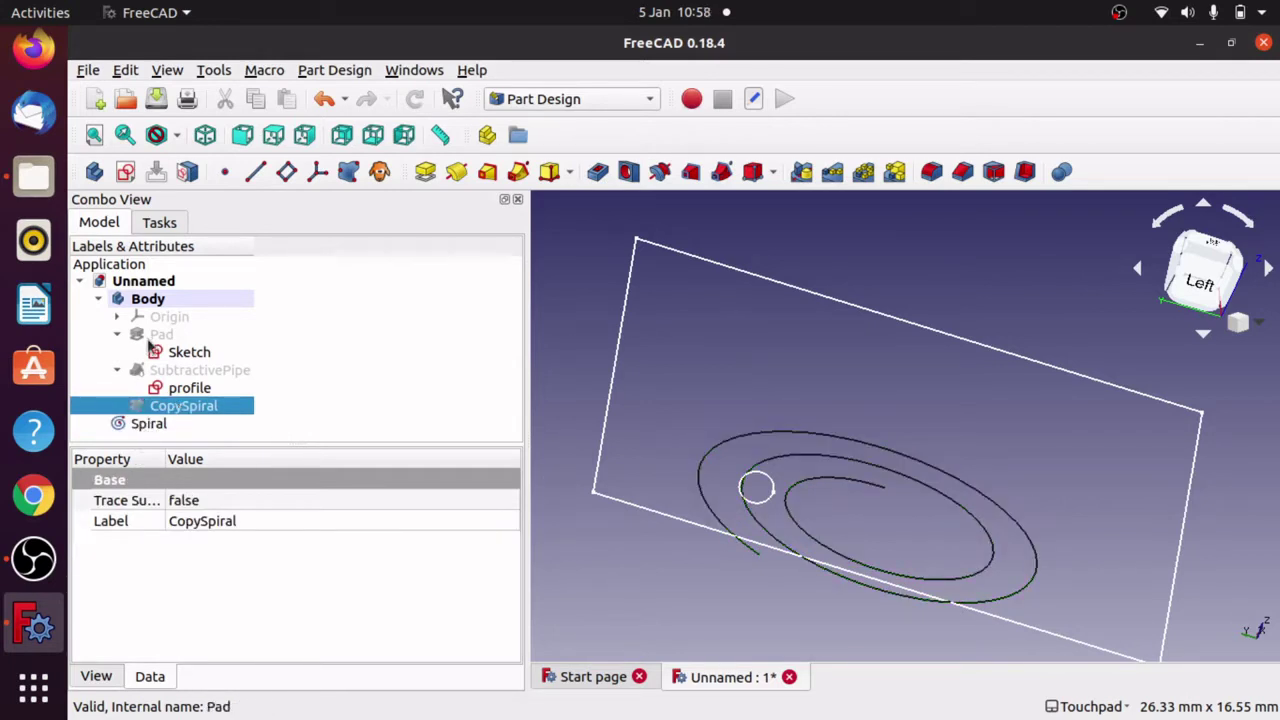
left_click(156, 337)
key("space")
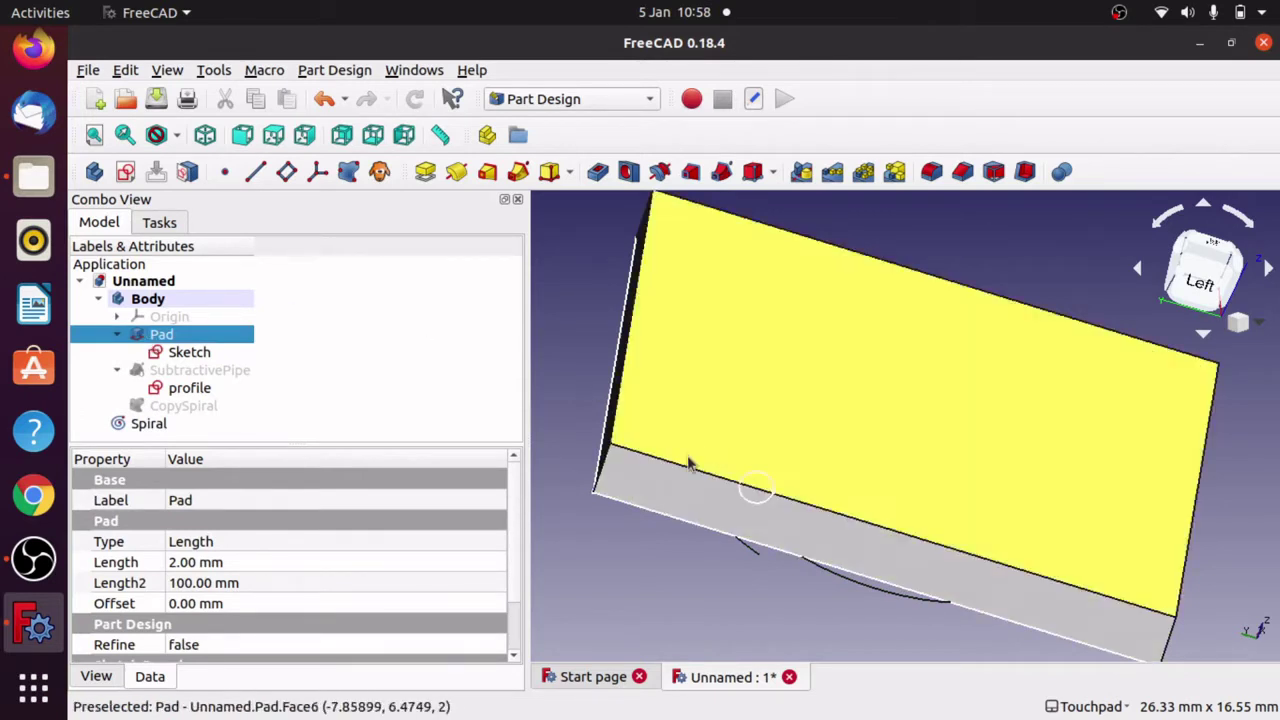
left_click(188, 374)
key("space")
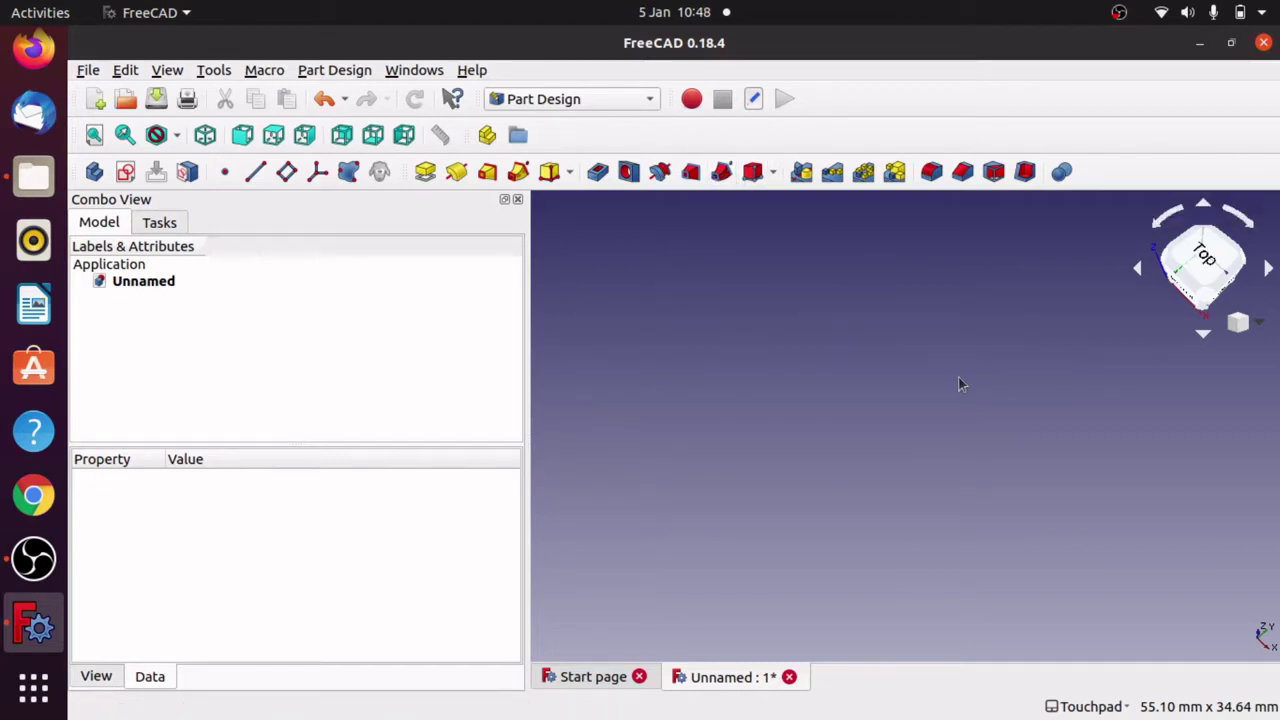
Create a new body and sketch a rectangle on the XY plane
left_click(95, 172)
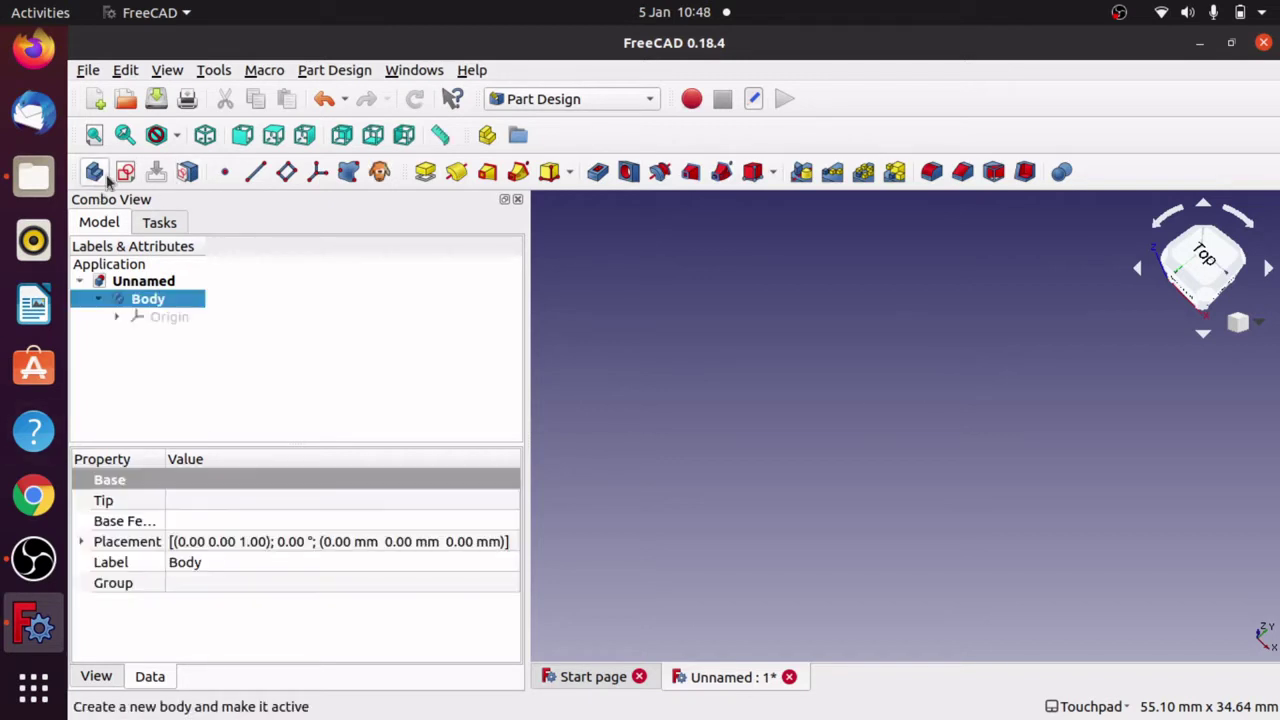
left_click(125, 172)
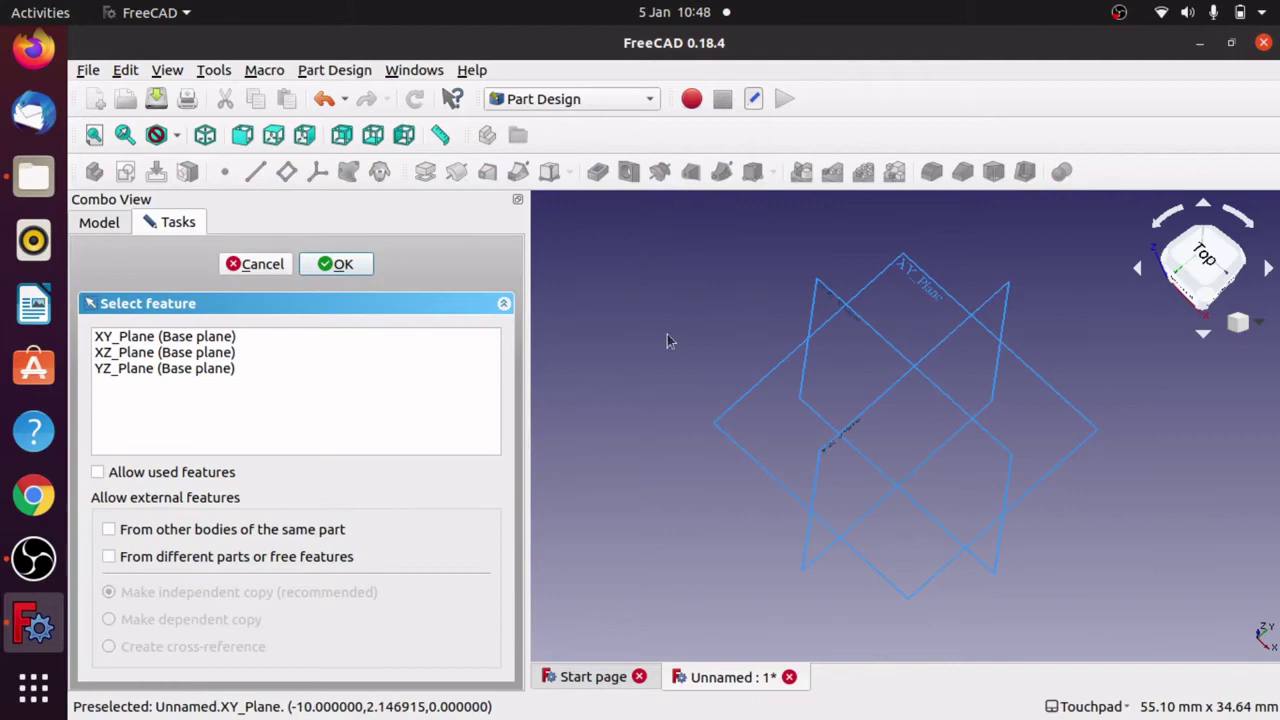
left_click(207, 339)
left_click(316, 272)
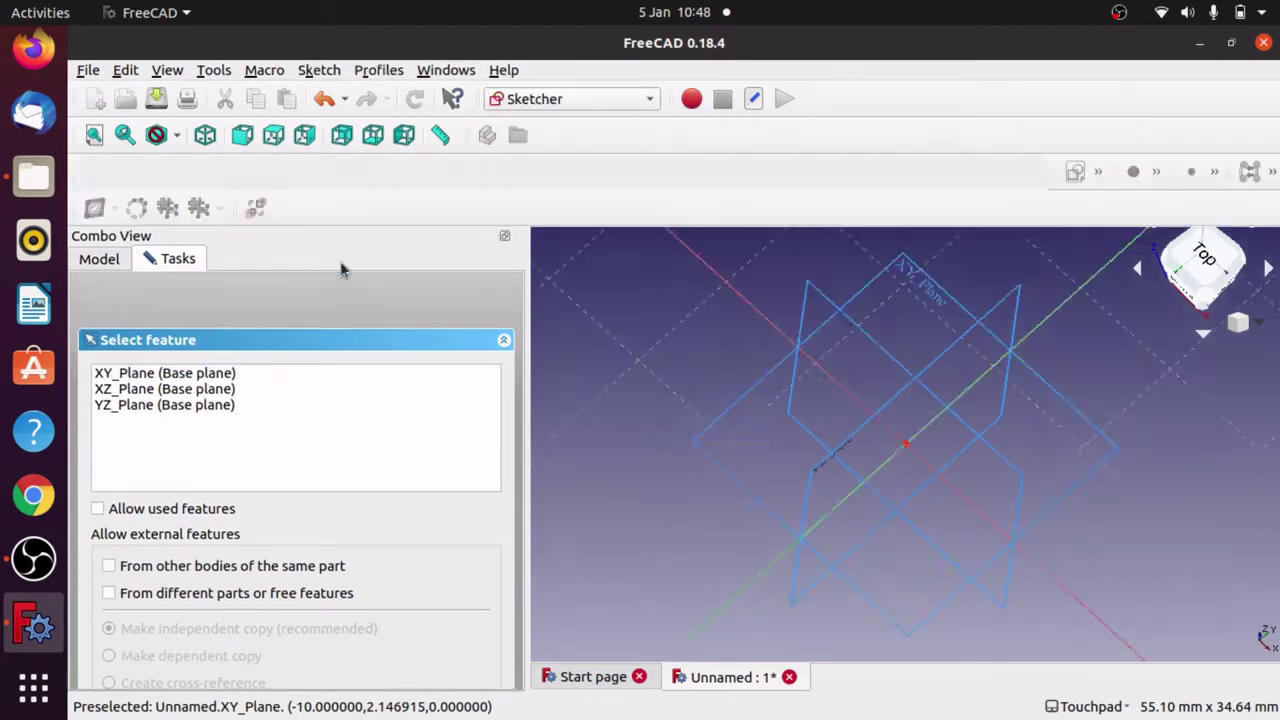
left_click(563, 171)
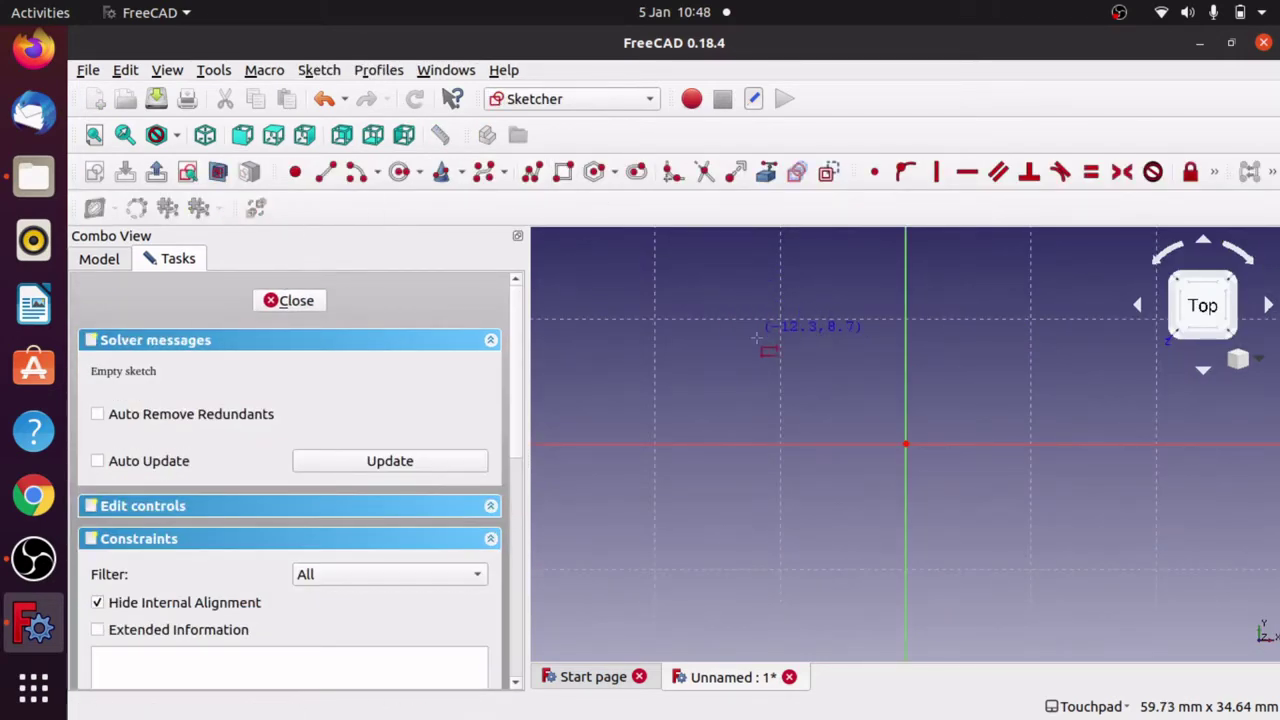
left_click(770, 337)
left_click(1032, 562)
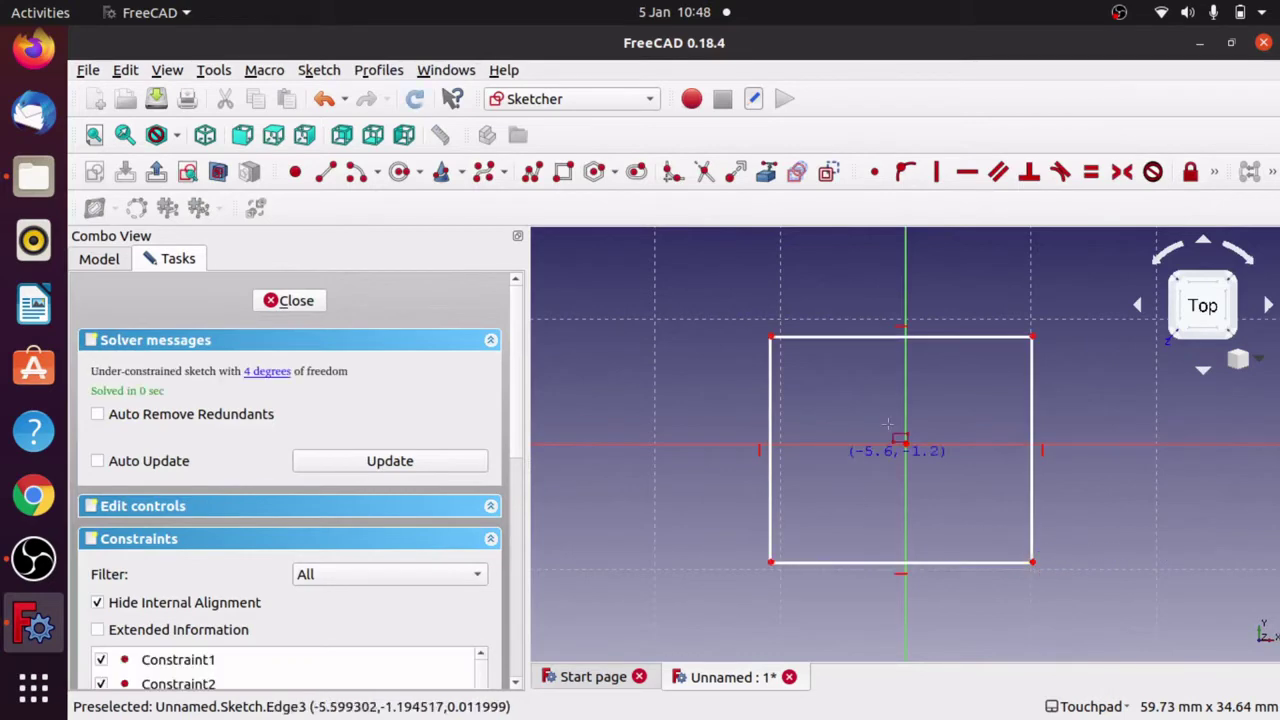
left_click(294, 301)
Pad the rectangle 2 mm into a plate and view it isometrically
left_click(427, 172)
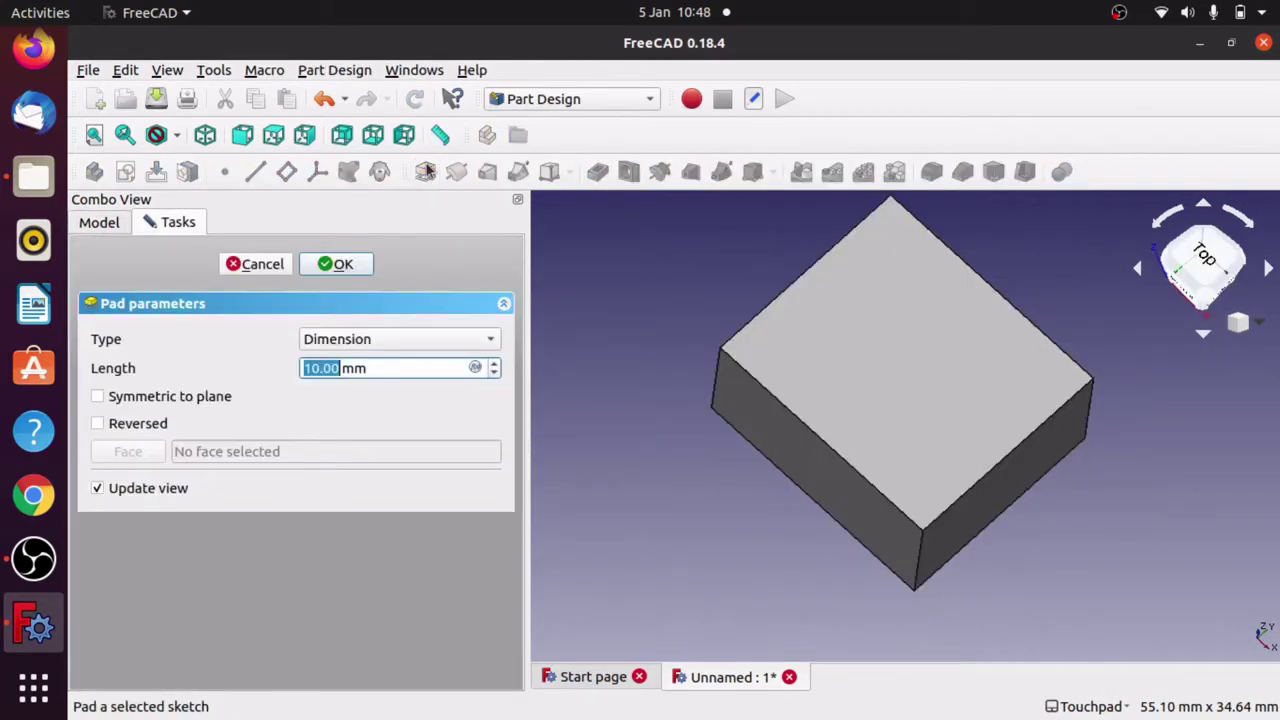
type("2")
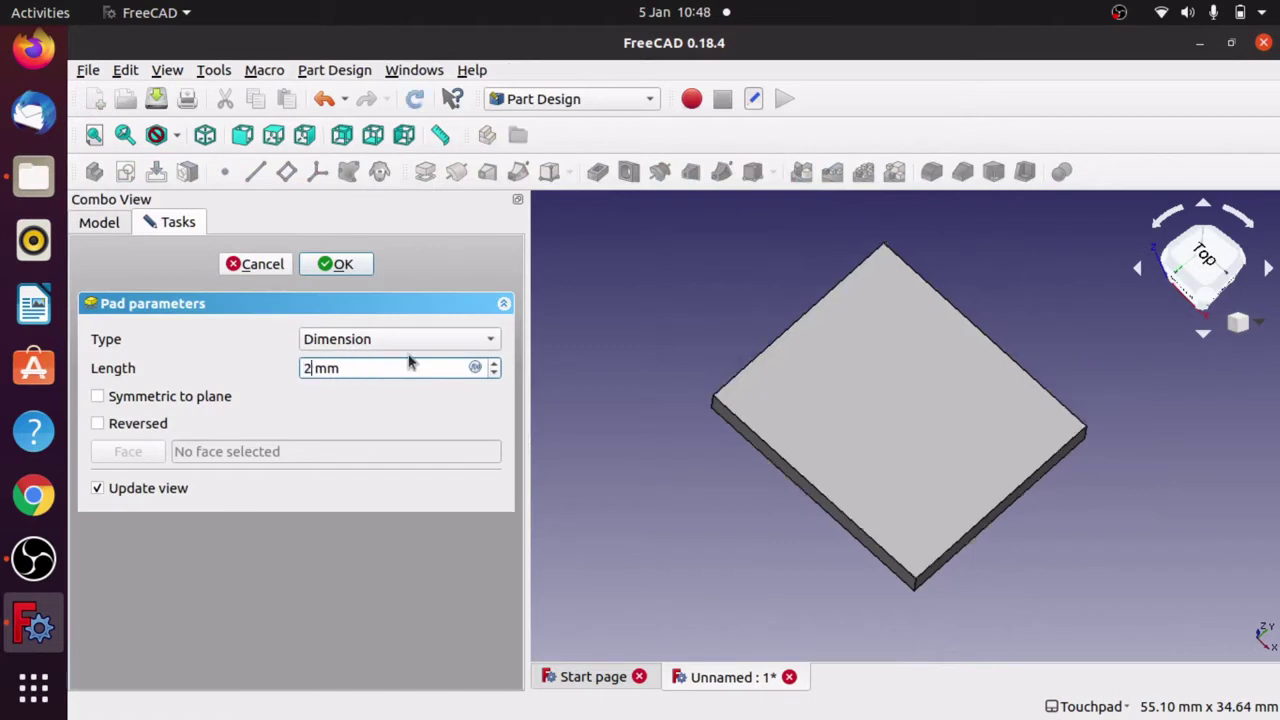
key("Return")
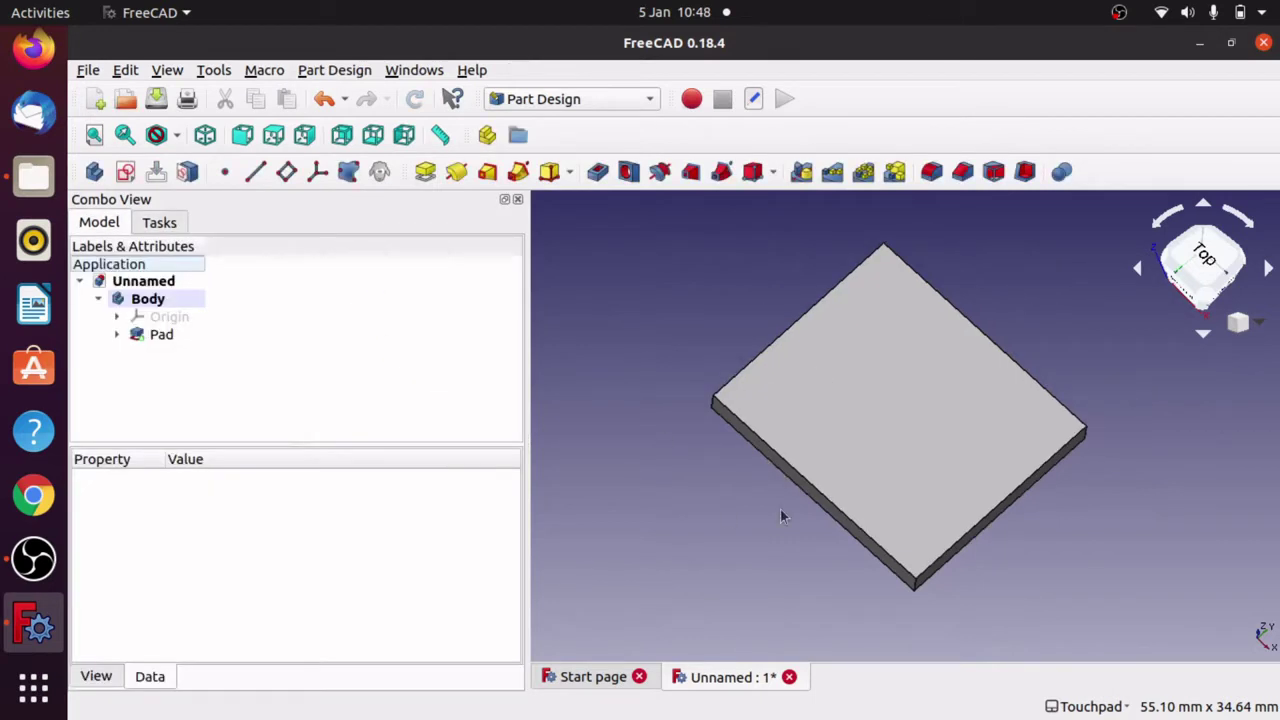
middle_click_drag(782, 516, 820, 444)
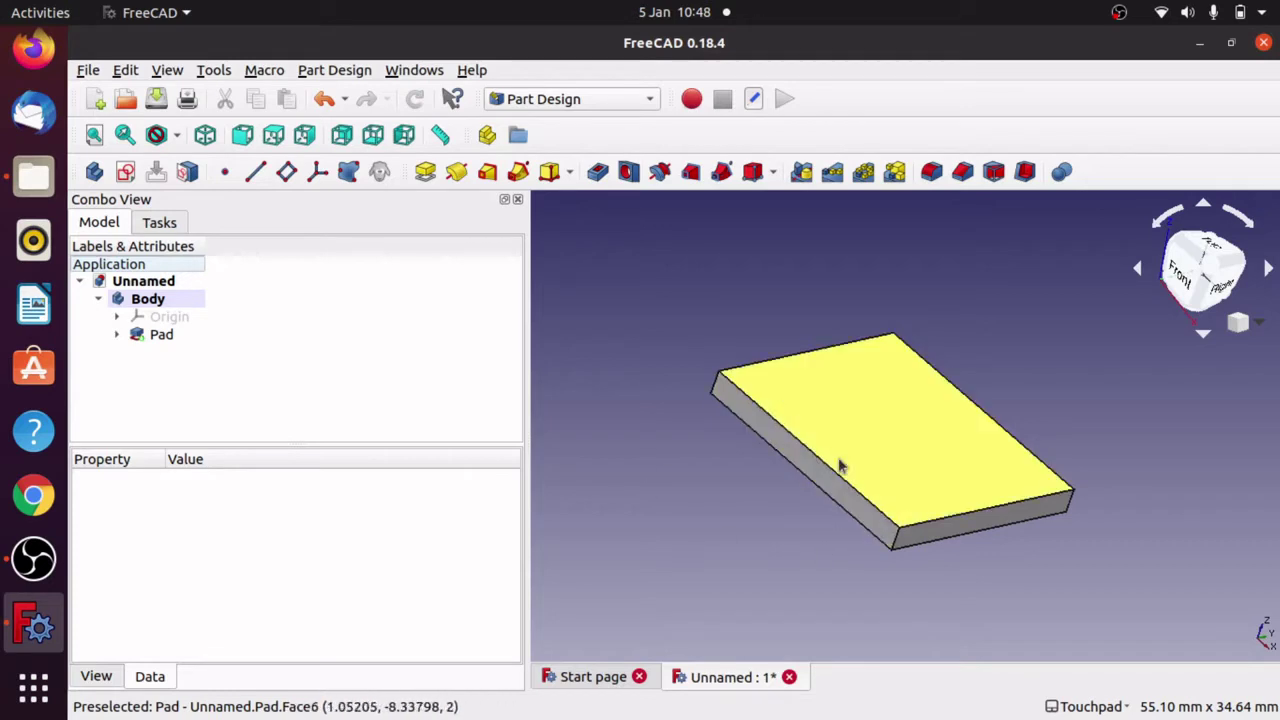
key("0")
left_click(163, 302)
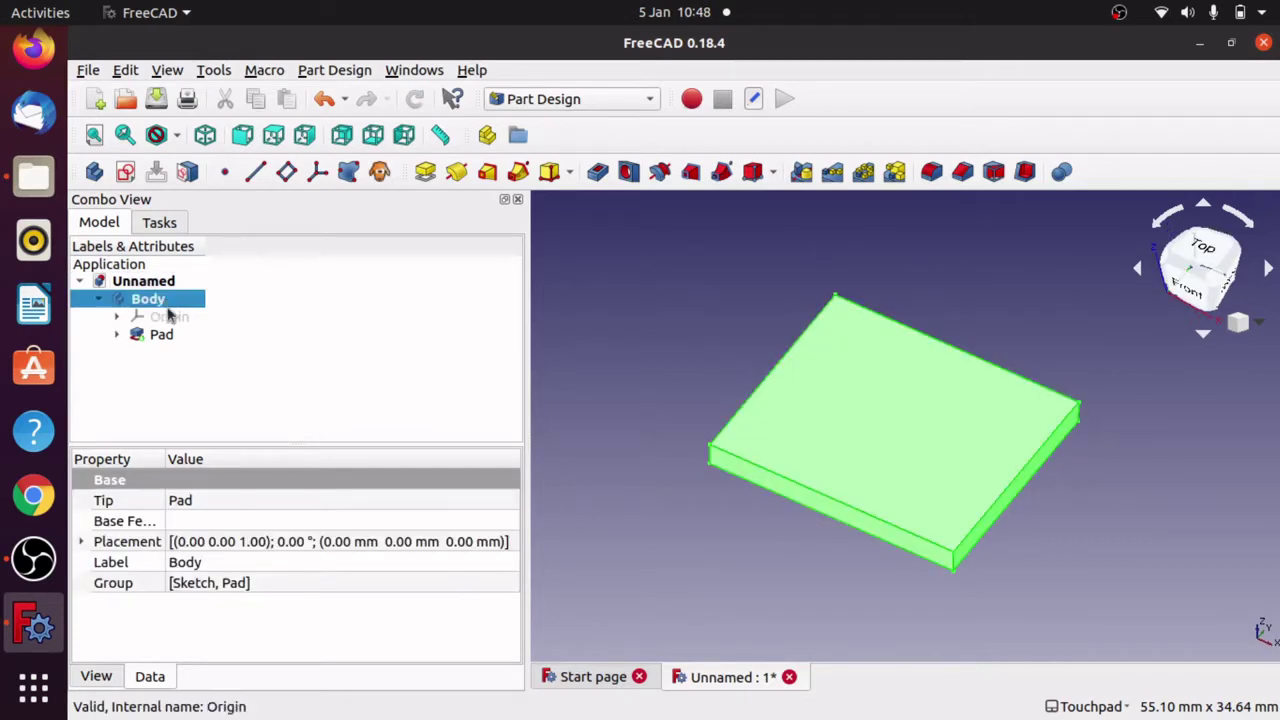
Start a second sketch on the XY plane and draw a zig-zag polyline across the plate
left_click(125, 172)
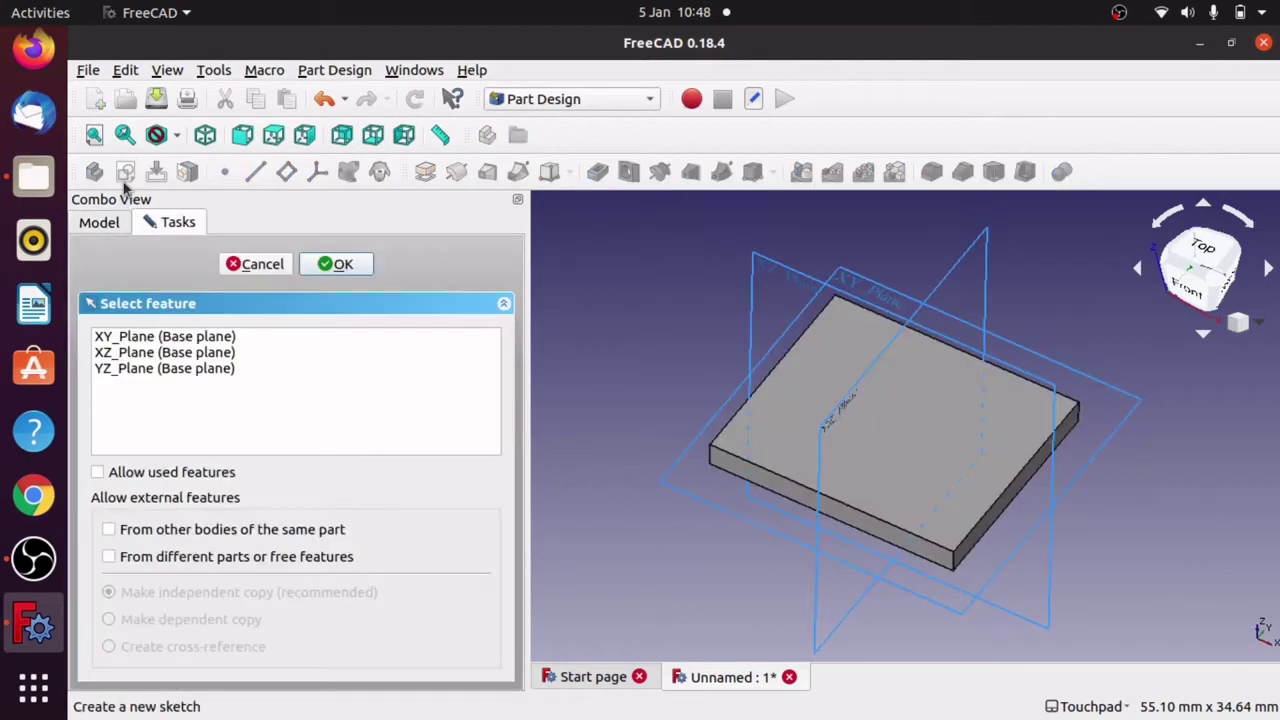
left_click(130, 338)
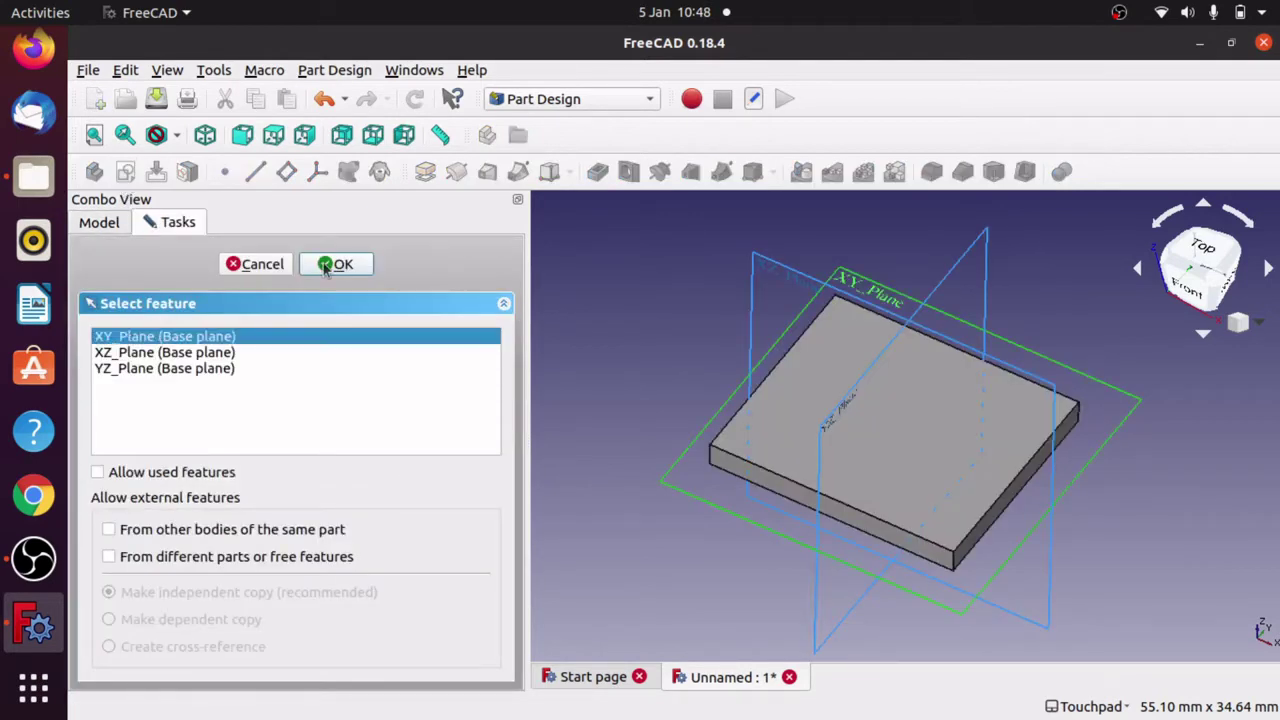
left_click(340, 265)
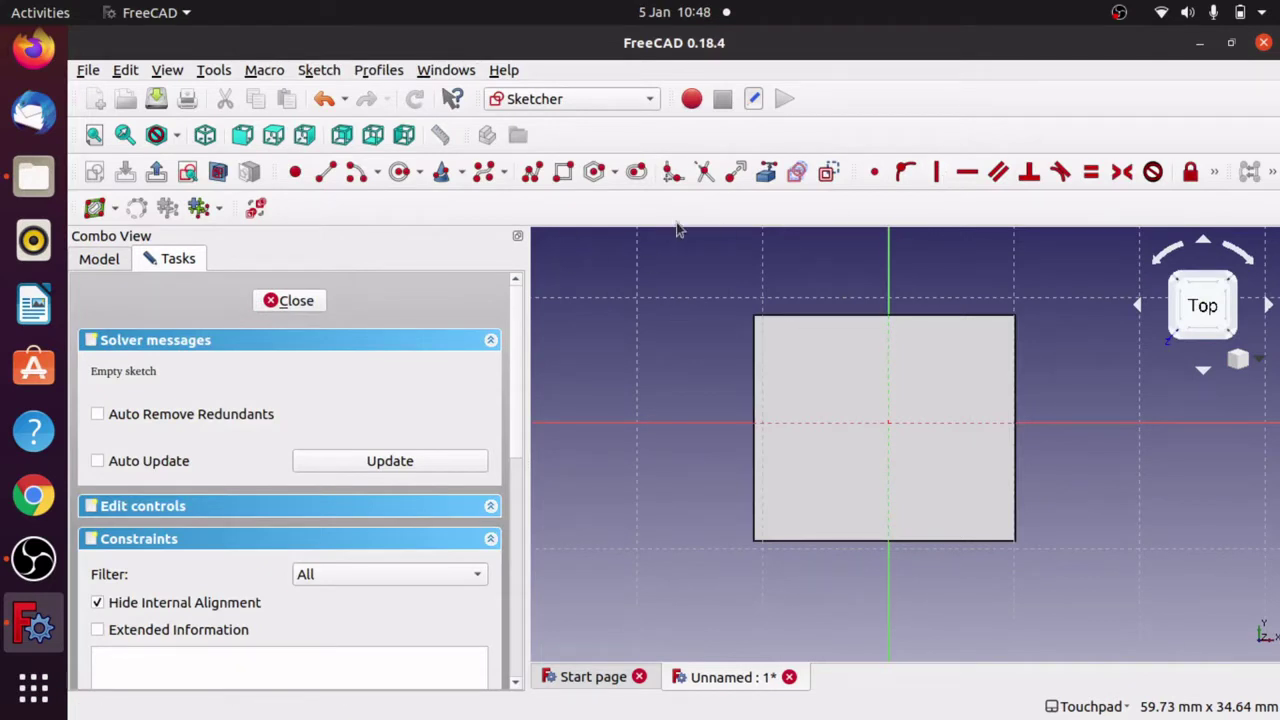
left_click(532, 172)
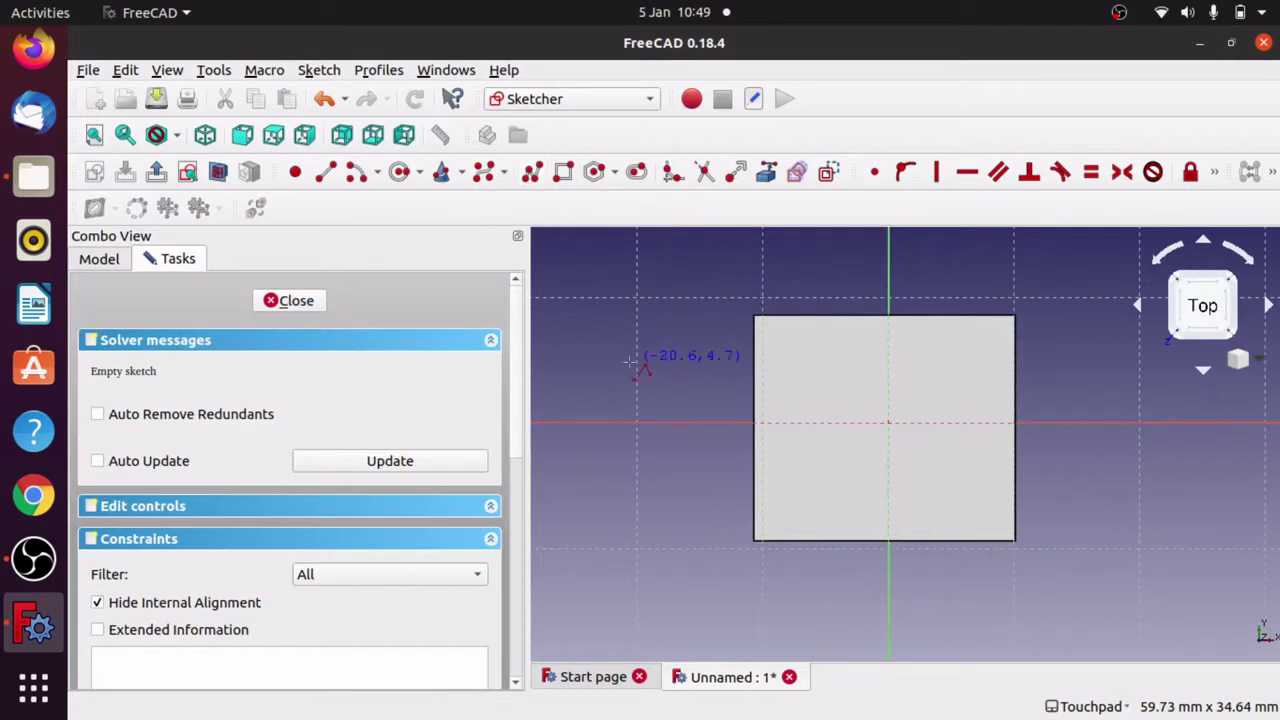
left_click(891, 589)
left_click(831, 491)
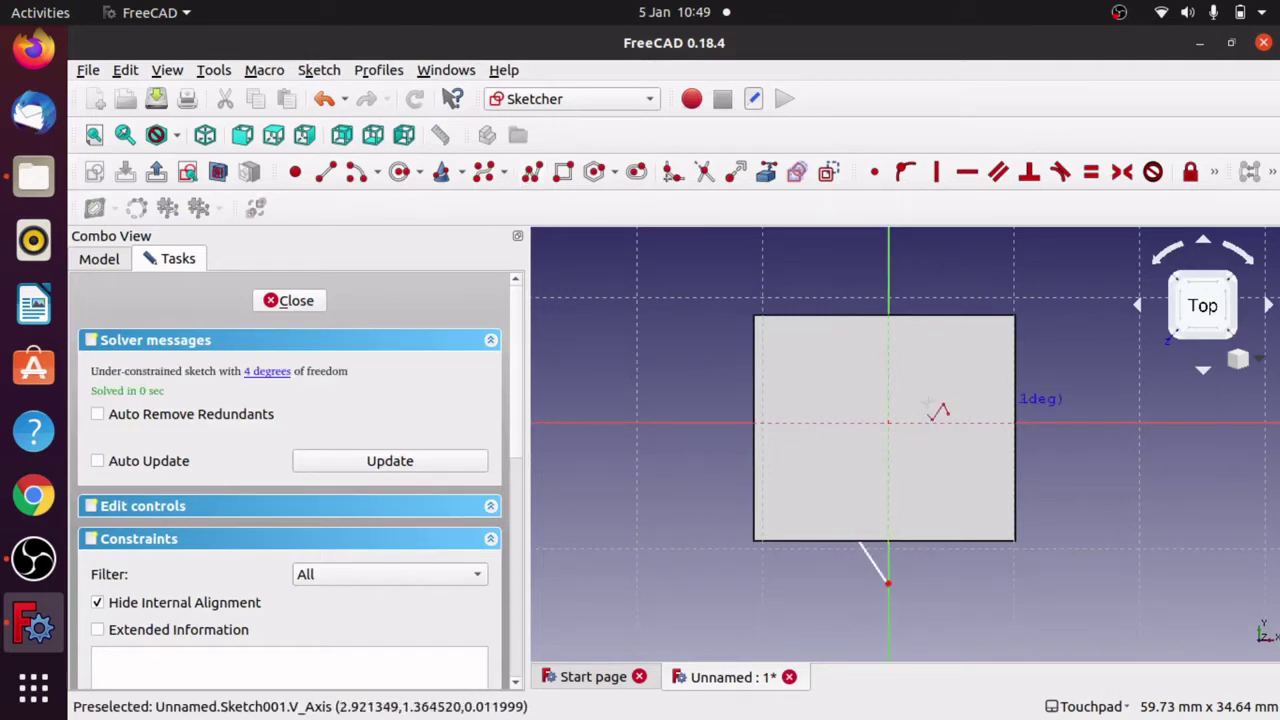
left_click(936, 408)
left_click(813, 270)
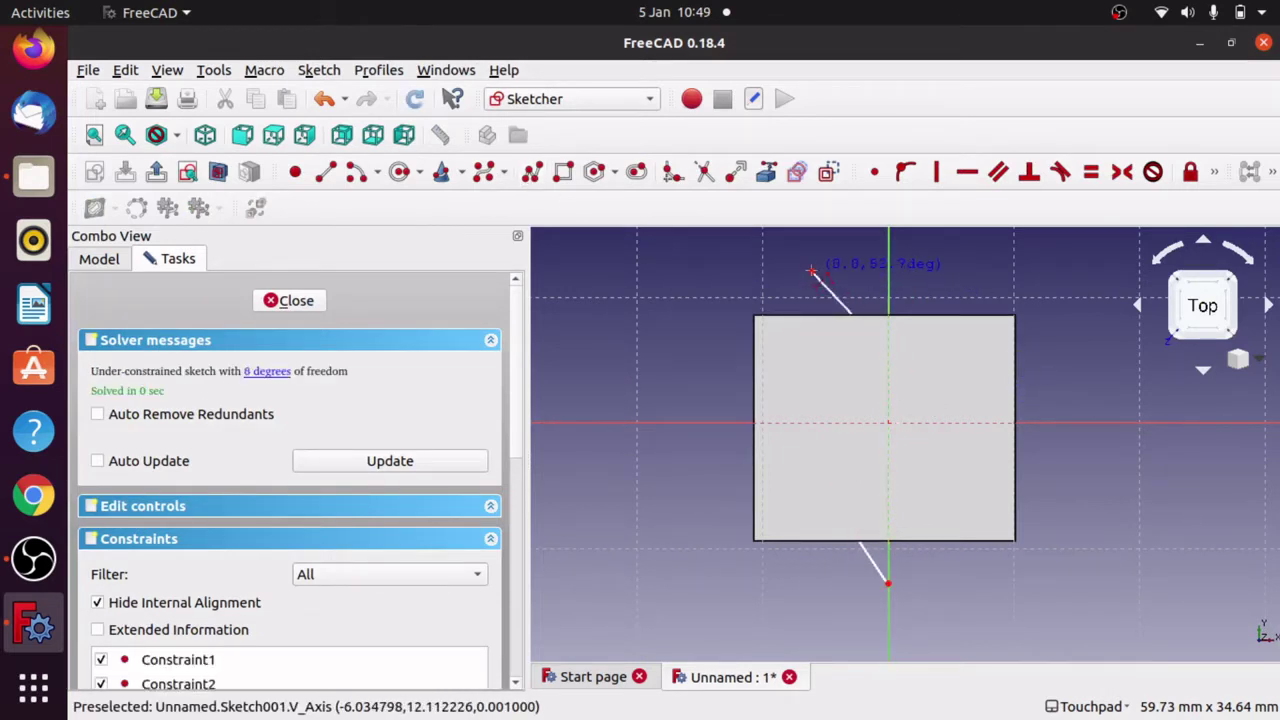
mouse_move(813, 277)
middle_mouse_down()
mouse_move(1010, 560)
mouse_move(1012, 522)
mouse_move(960, 400)
mouse_move(880, 275)
mouse_move(1000, 545)
mouse_move(857, 277)
middle_mouse_up()
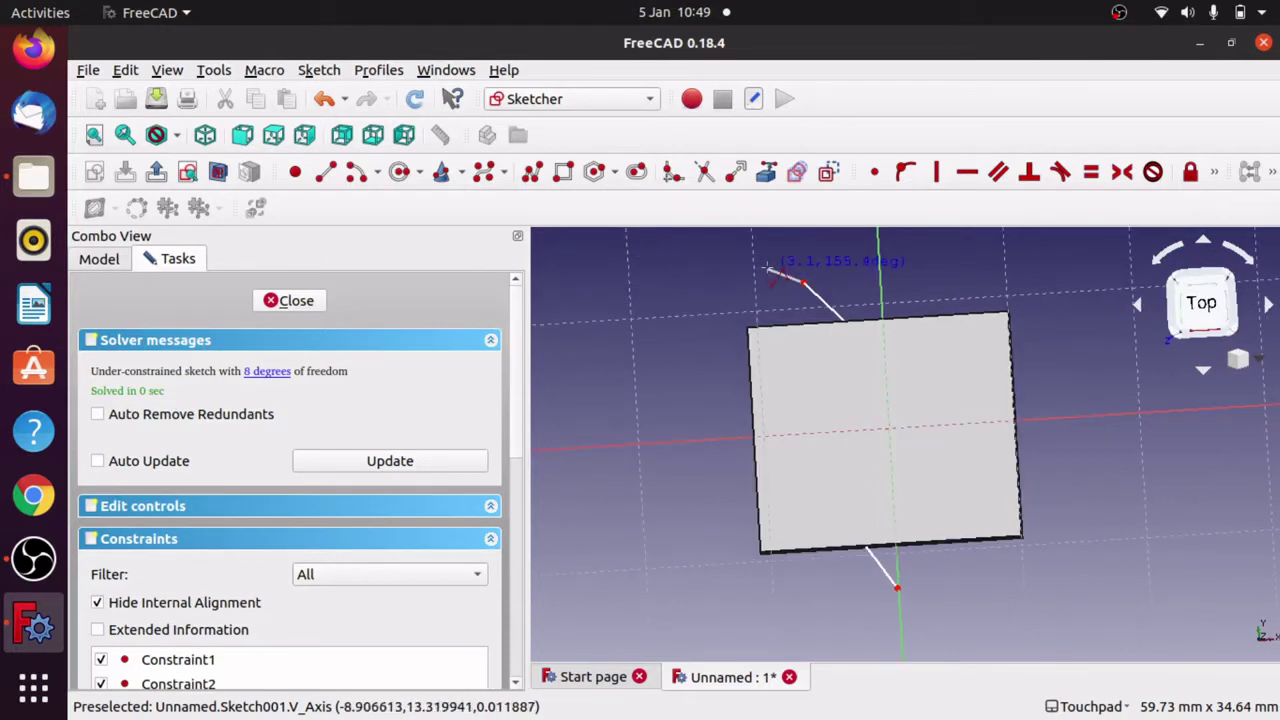
Close the path sketch, toggle the Pad's visibility, and orbit to a near-front view
left_click(290, 301)
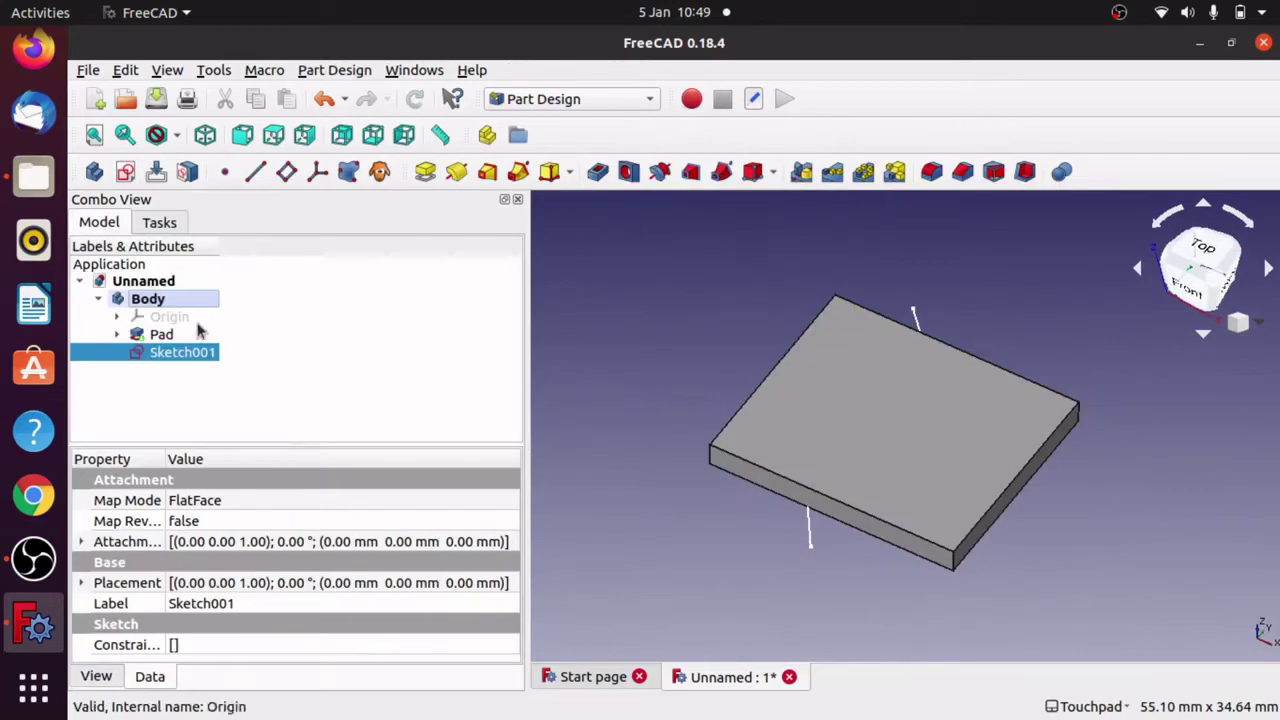
left_click(160, 334)
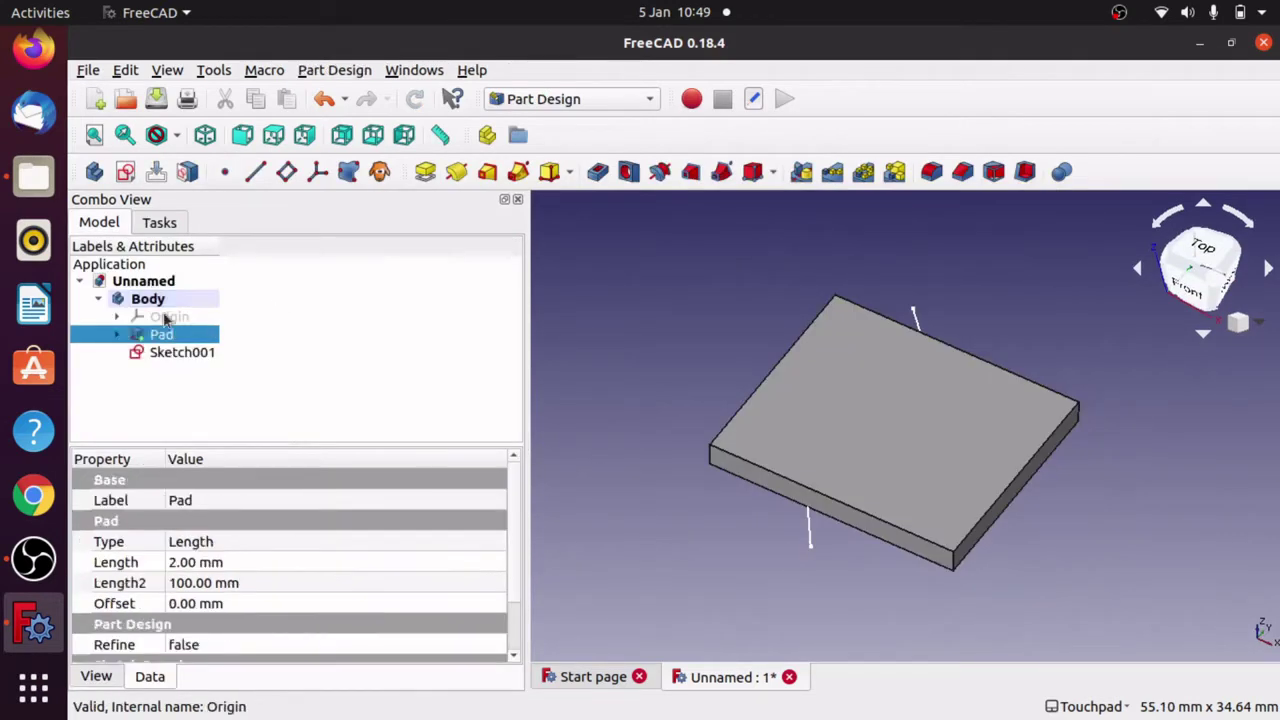
key("space")
key("space")
middle_click_drag(746, 574, 832, 545)
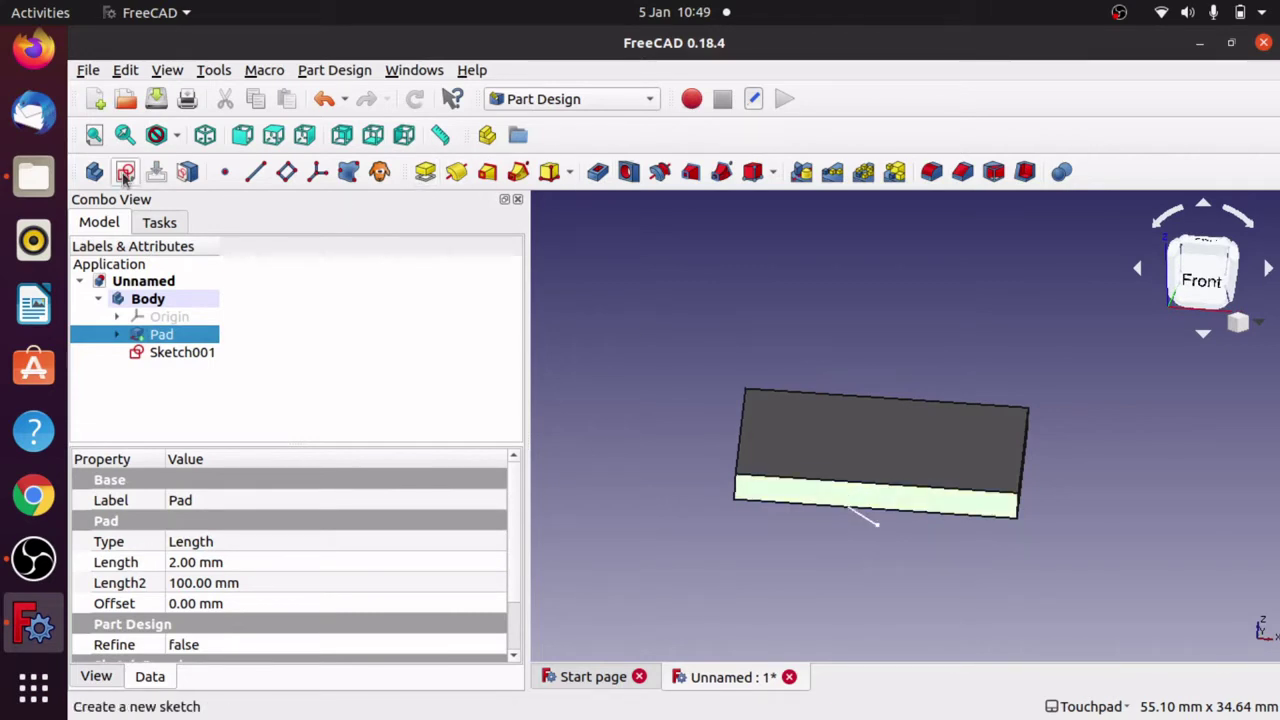
Rename Sketch001 to 'path' and select the pad's front face
left_click(191, 357)
right_click(193, 360)
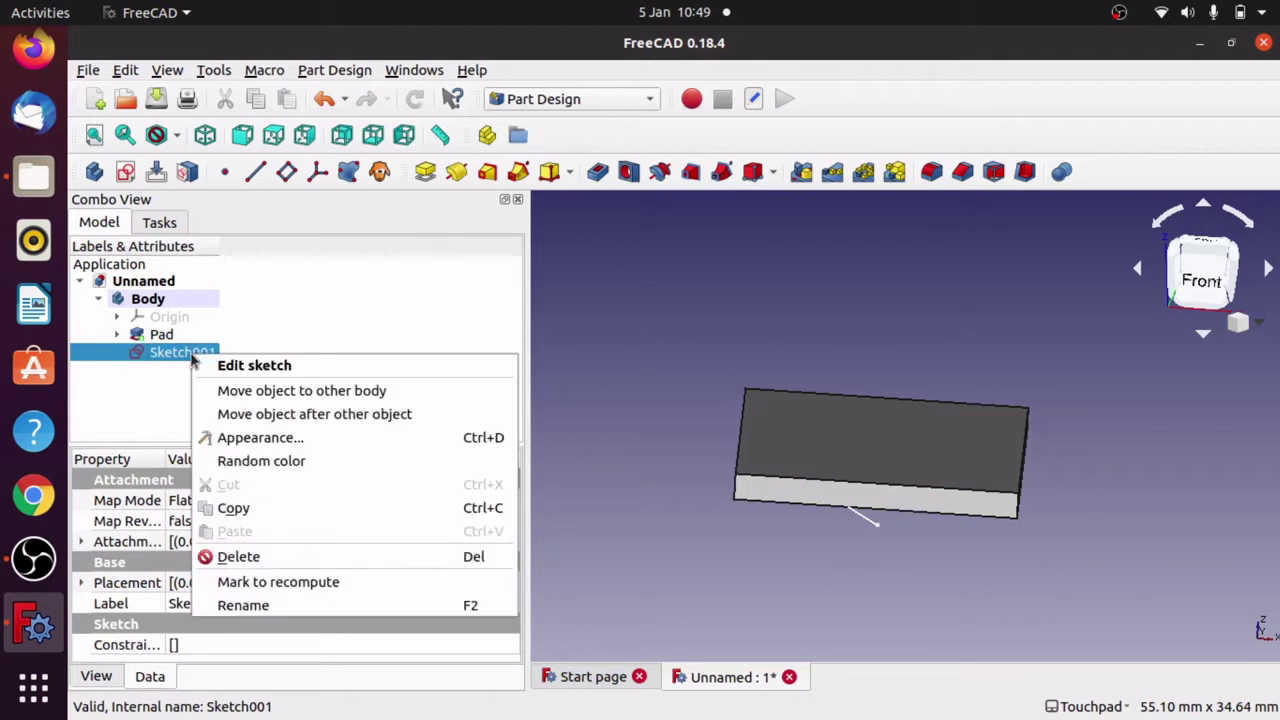
left_click(293, 613)
type("path")
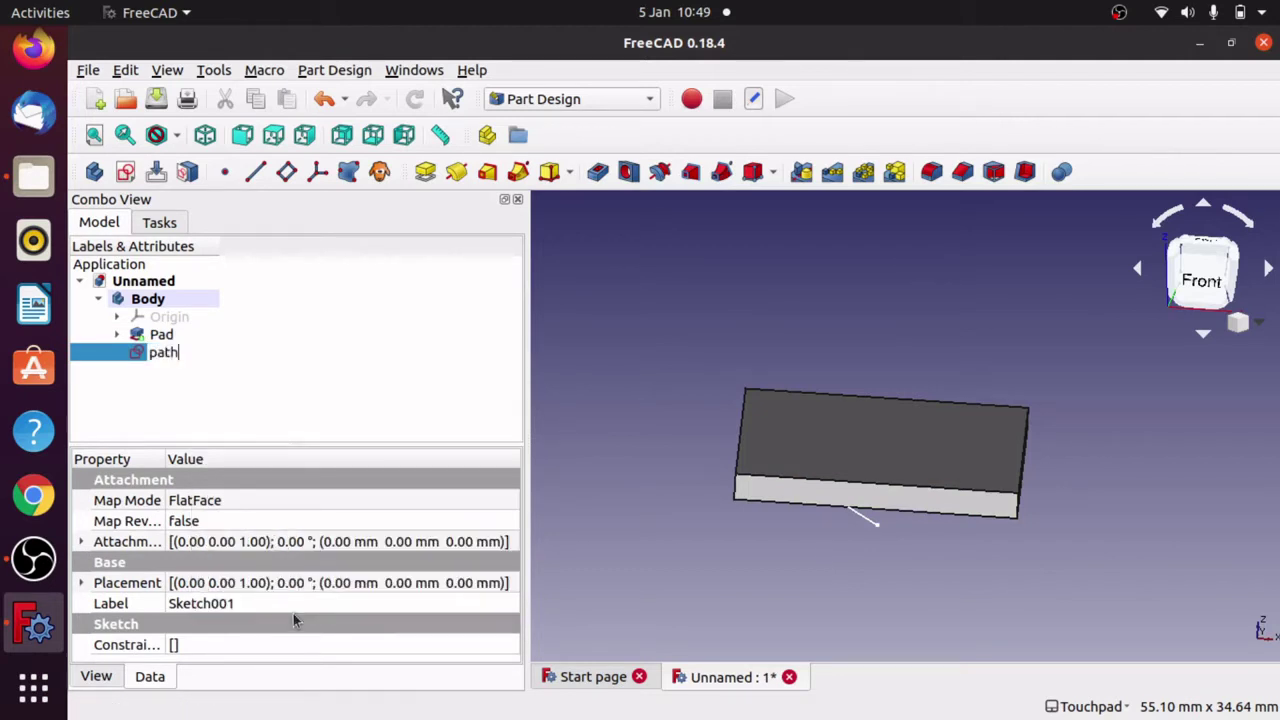
key("Return")
left_click(670, 435)
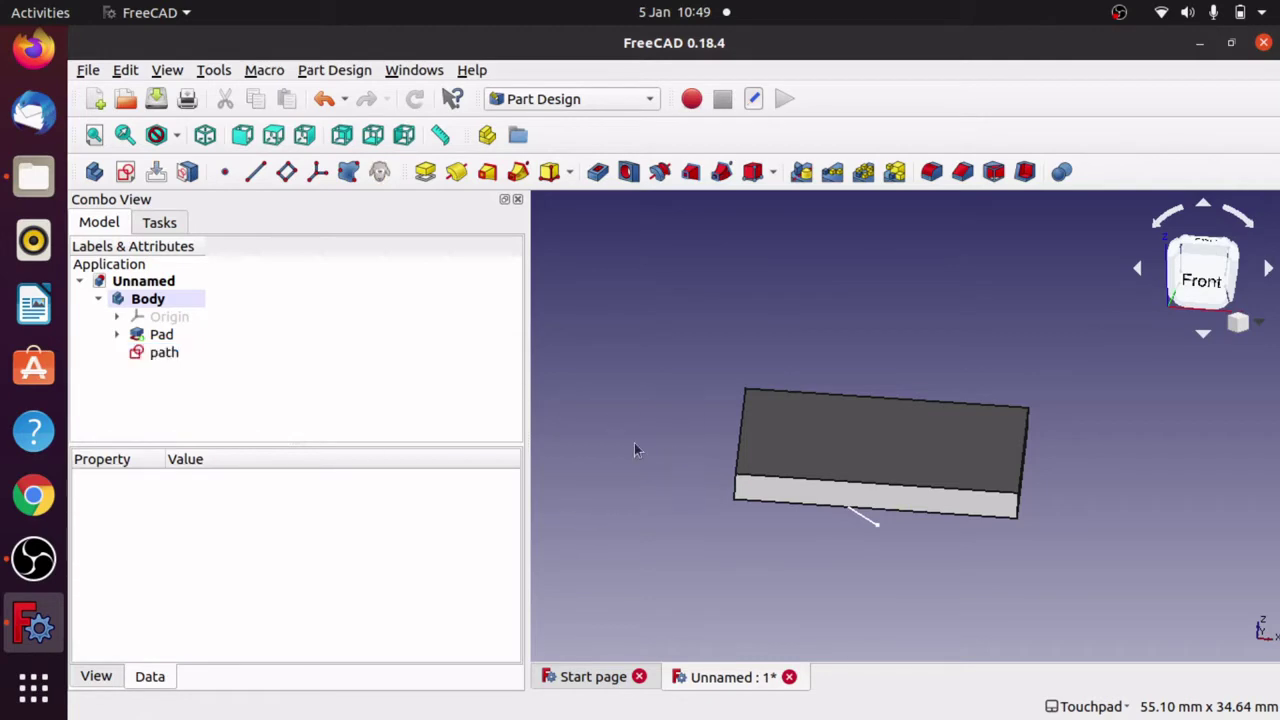
left_click(785, 498)
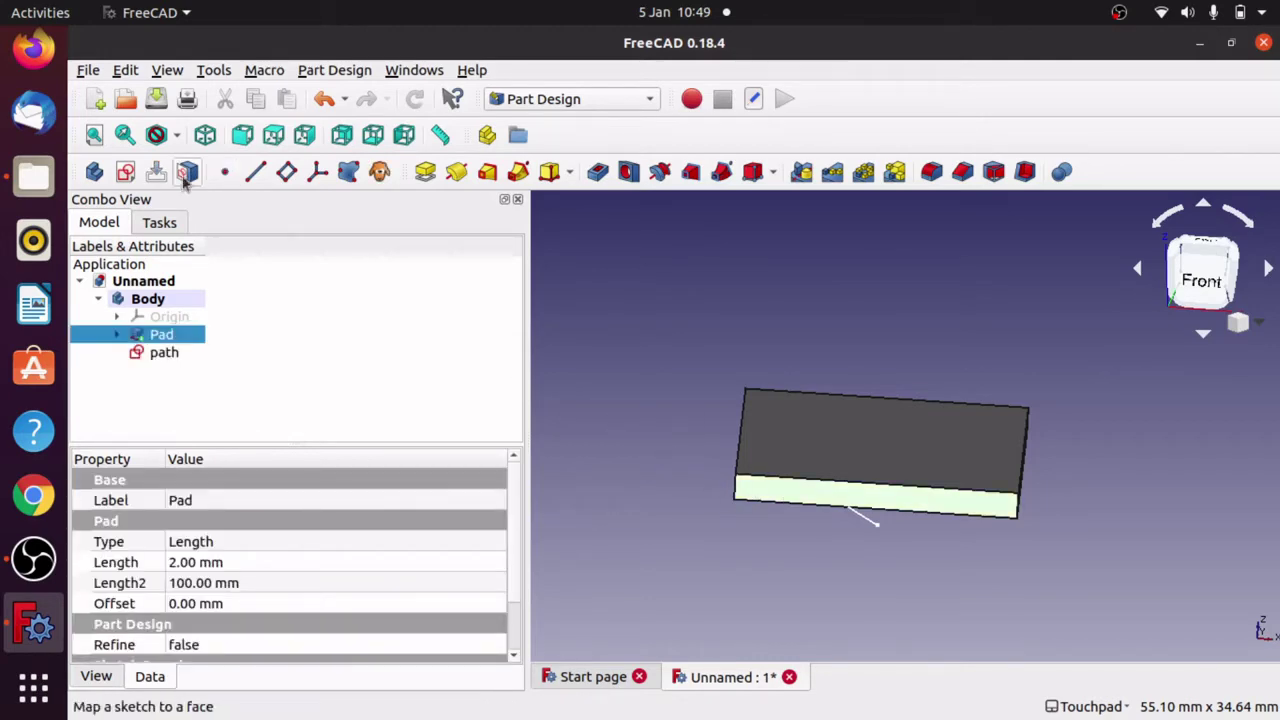
Sketch a small circle near the left end of the pad's front face and close the sketch
left_click(125, 171)
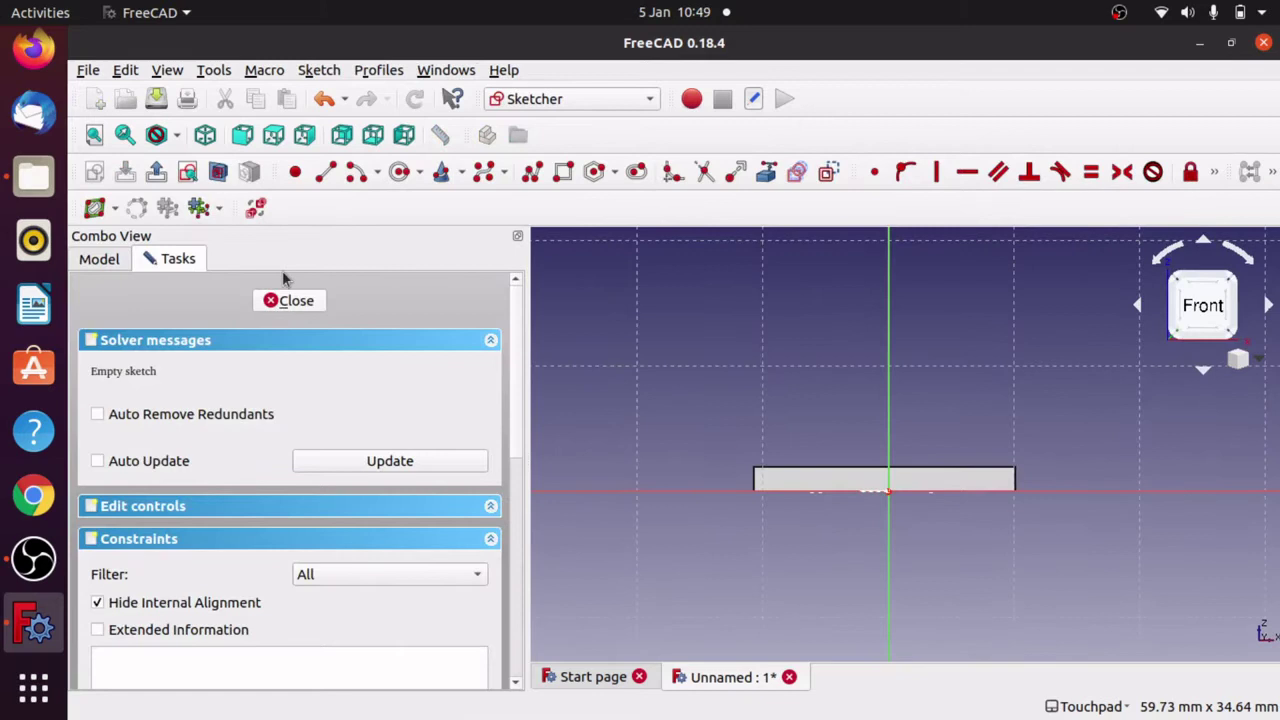
left_click(396, 180)
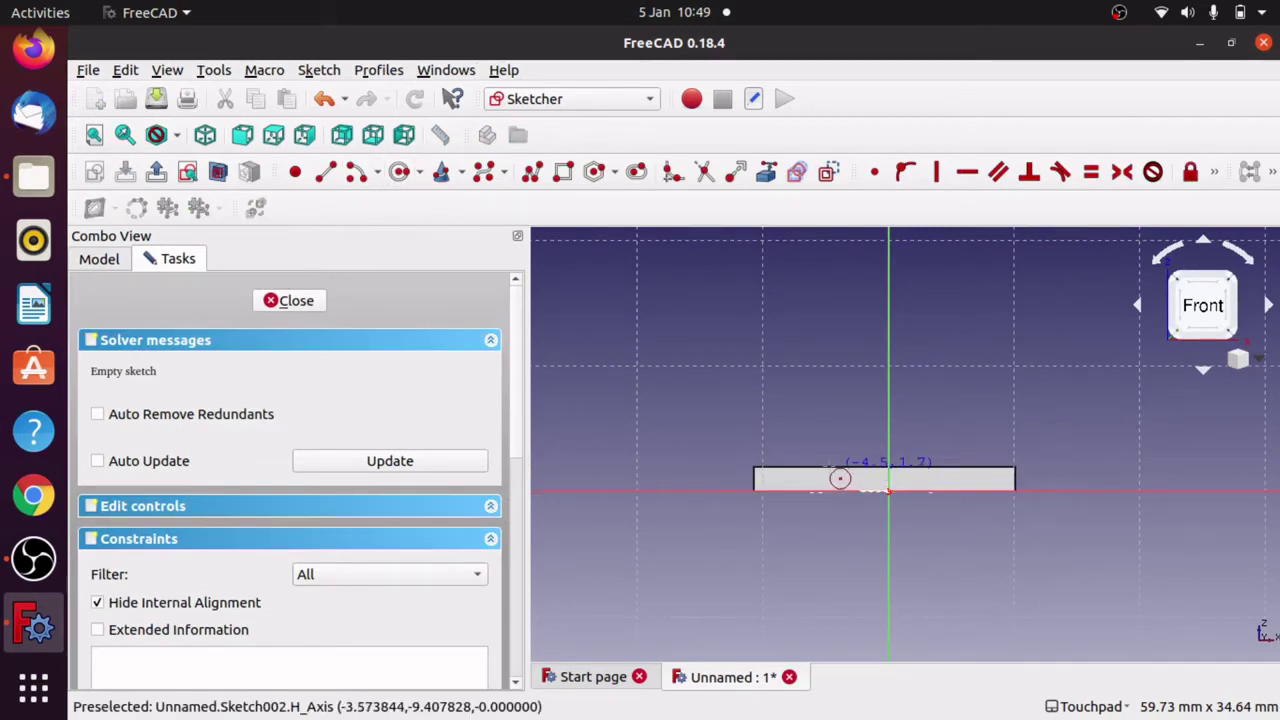
left_click(810, 464)
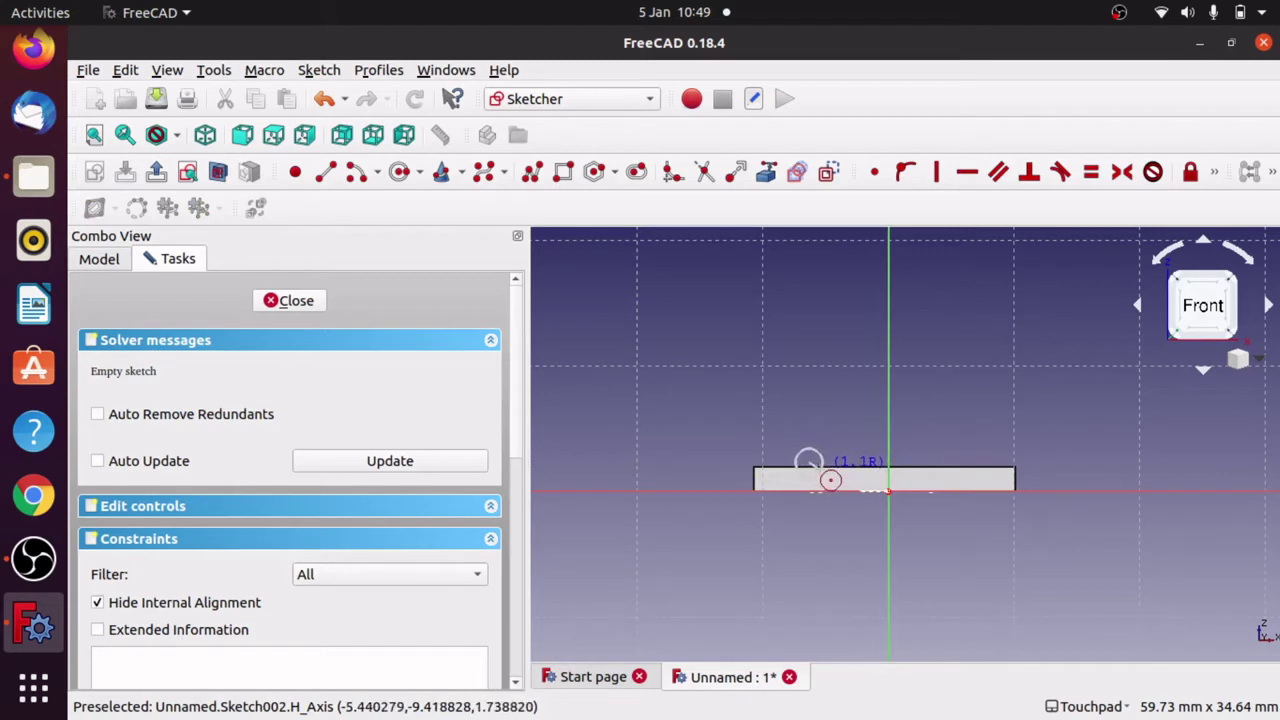
left_click(812, 462)
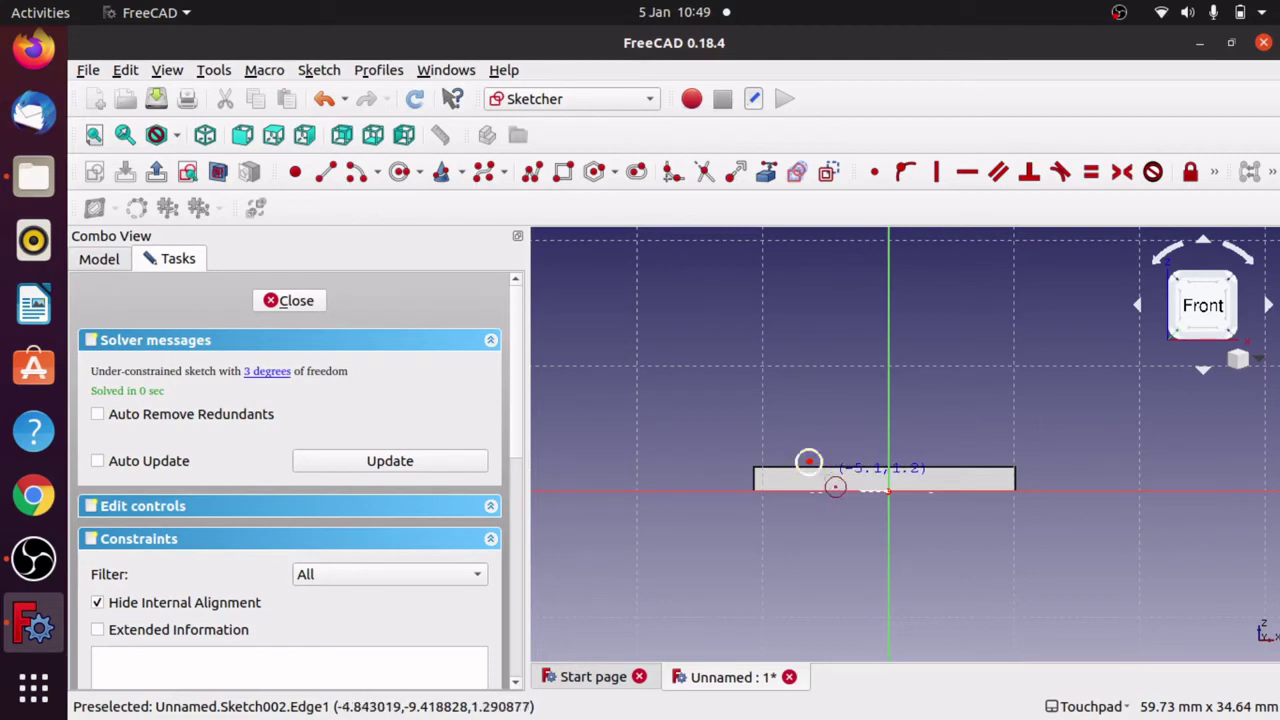
scroll(829, 476, "up", 5)
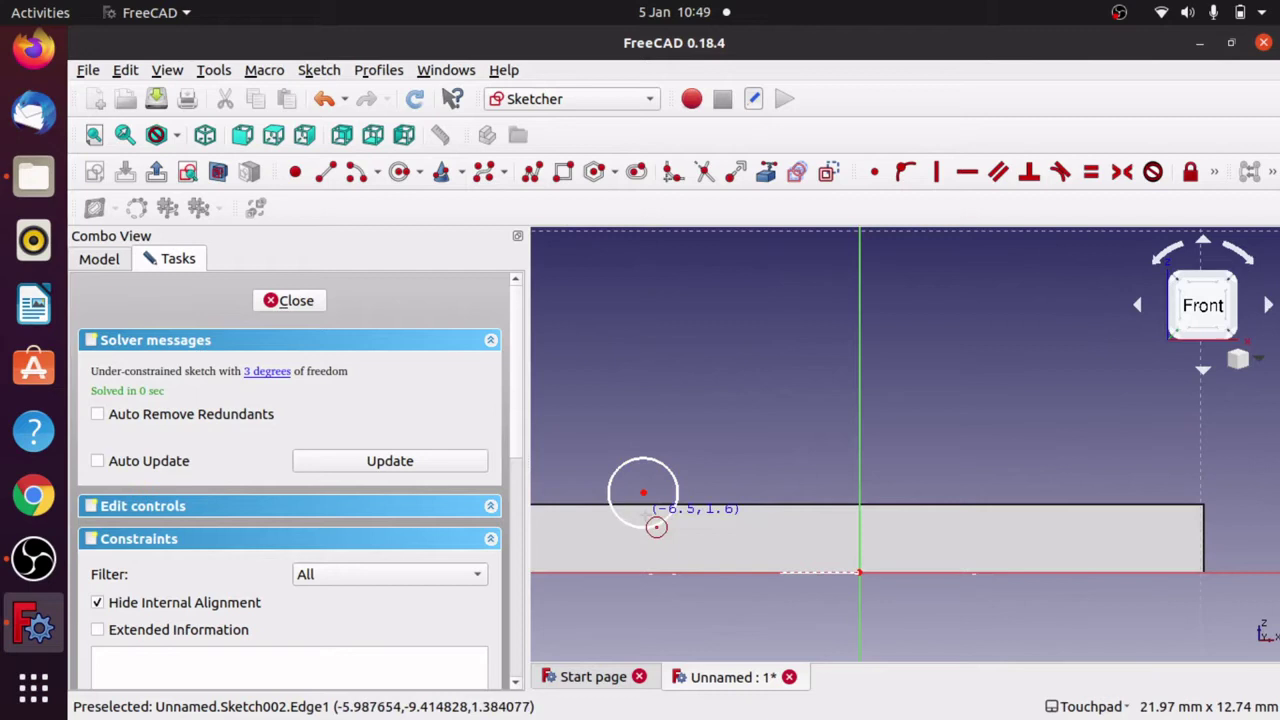
right_click(680, 445)
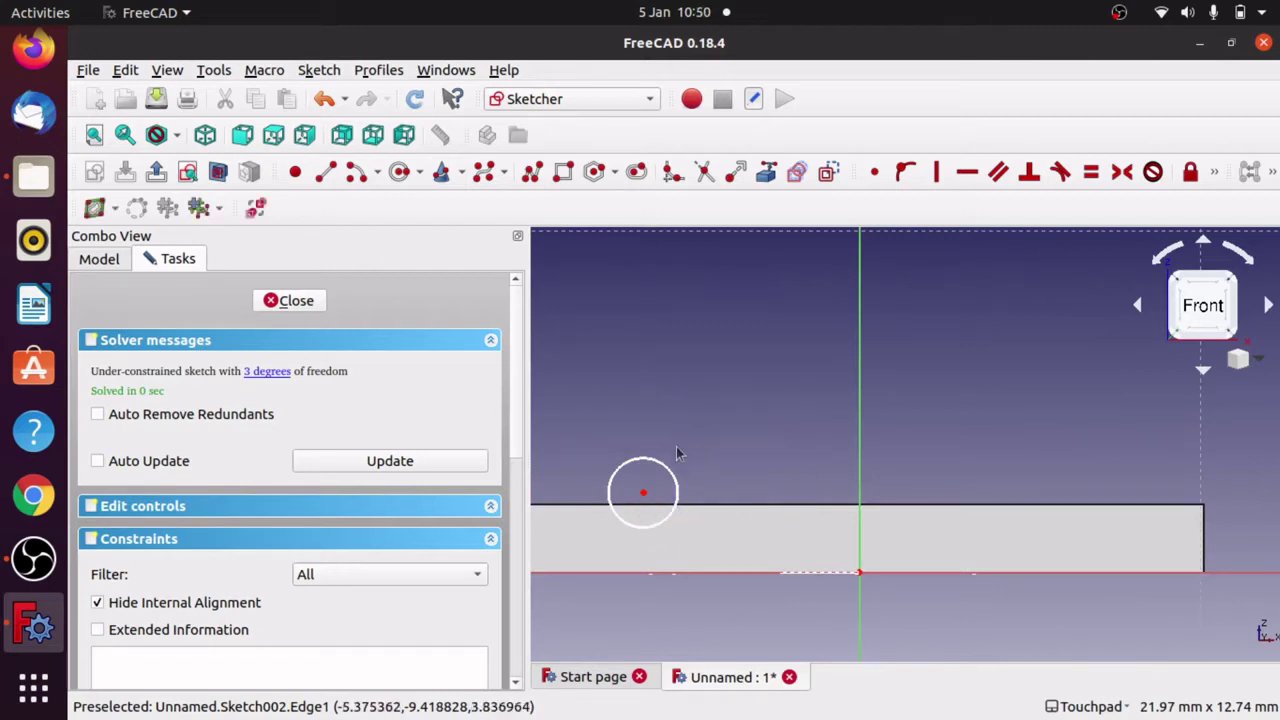
key("g")
key("c")
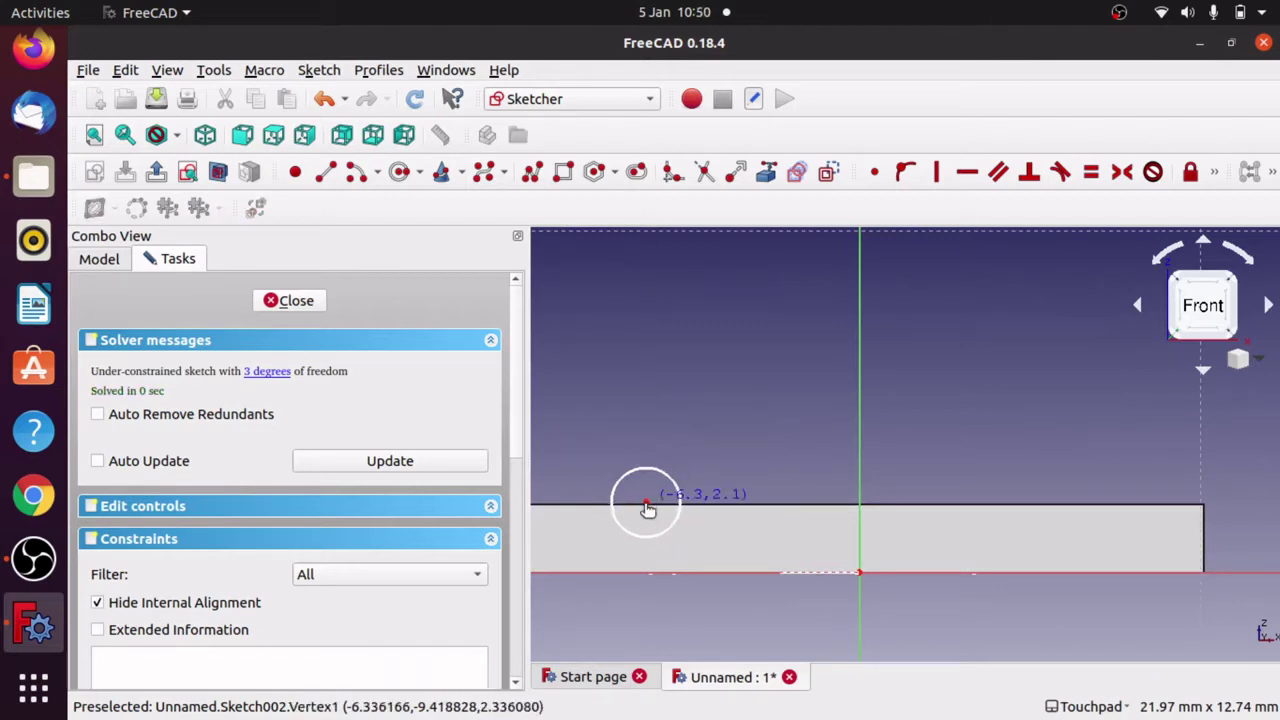
right_click(647, 507)
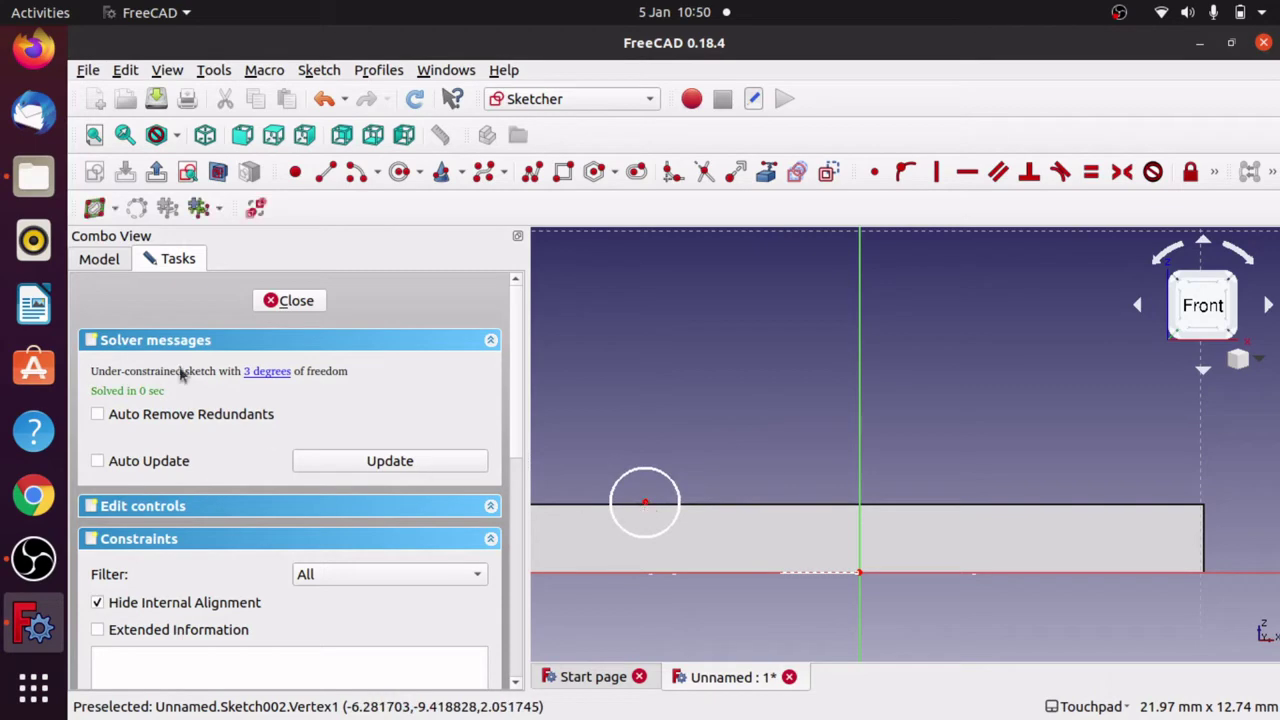
left_click(292, 301)
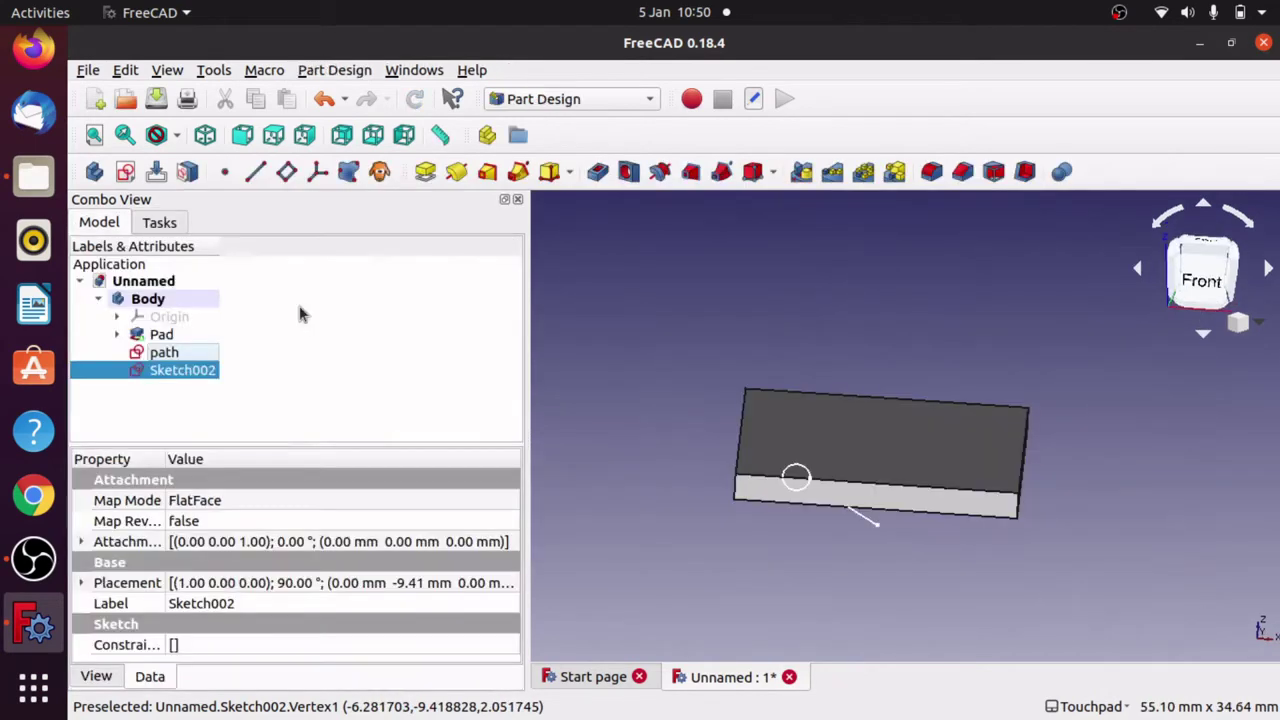
right_click(190, 378)
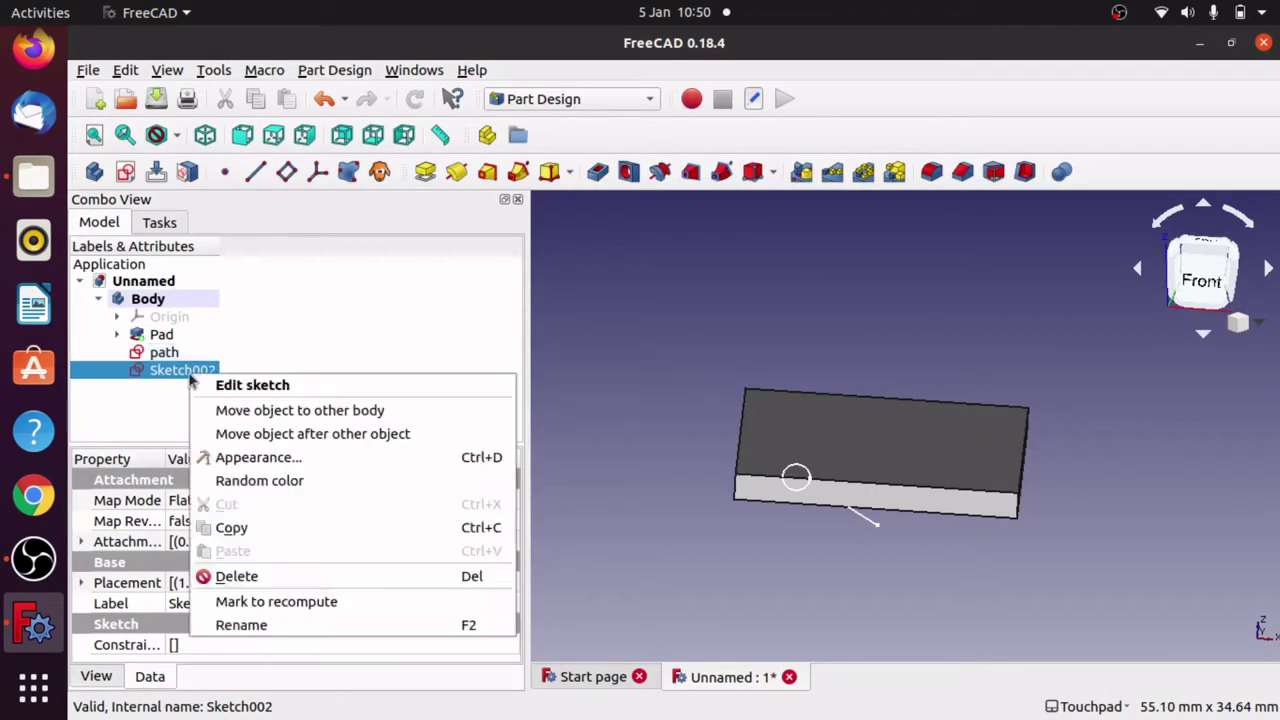
Rename Sketch002 to 'profile' and start a Subtractive Pipe using it as the profile
left_click(319, 624)
type("pr")
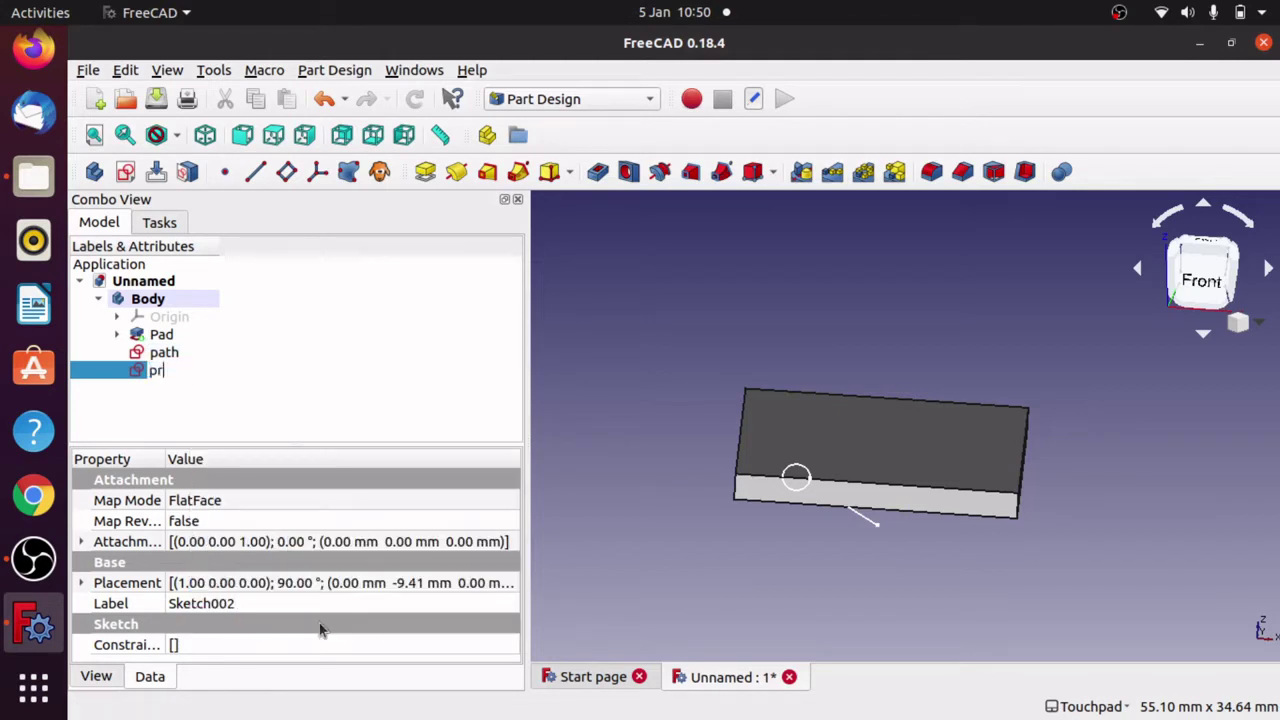
type("ofile")
key("Return")
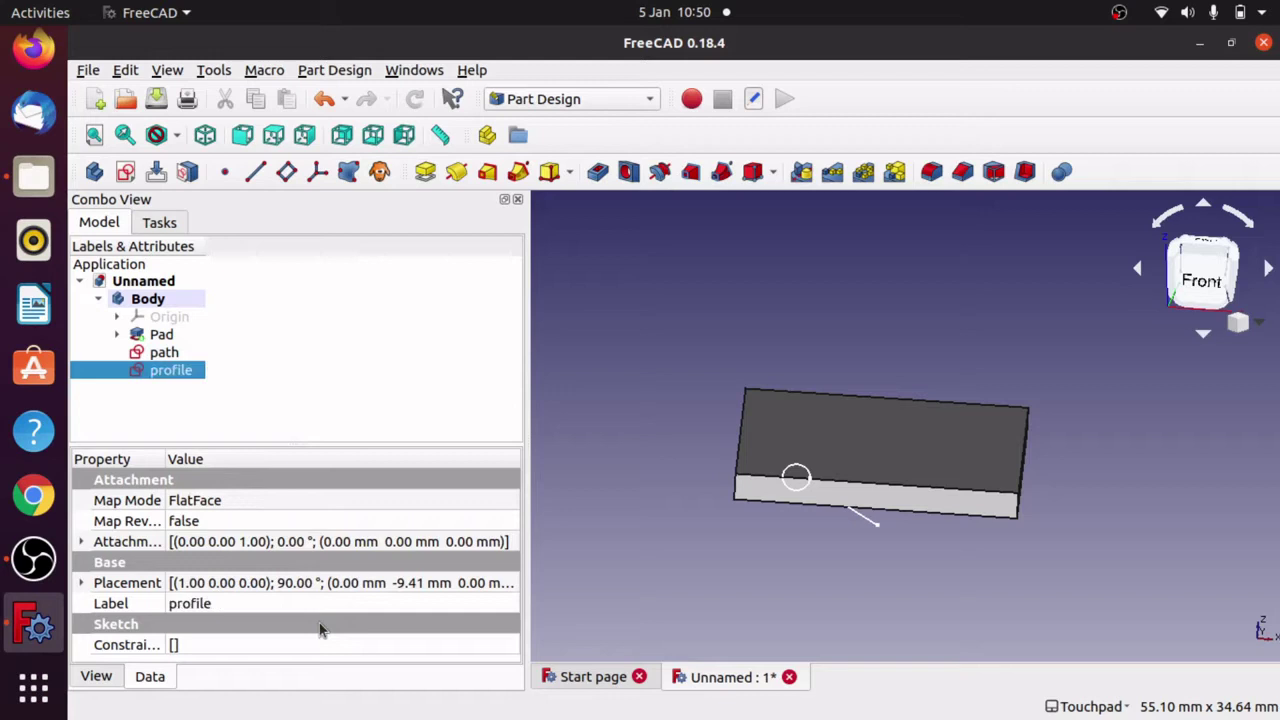
left_click(721, 171)
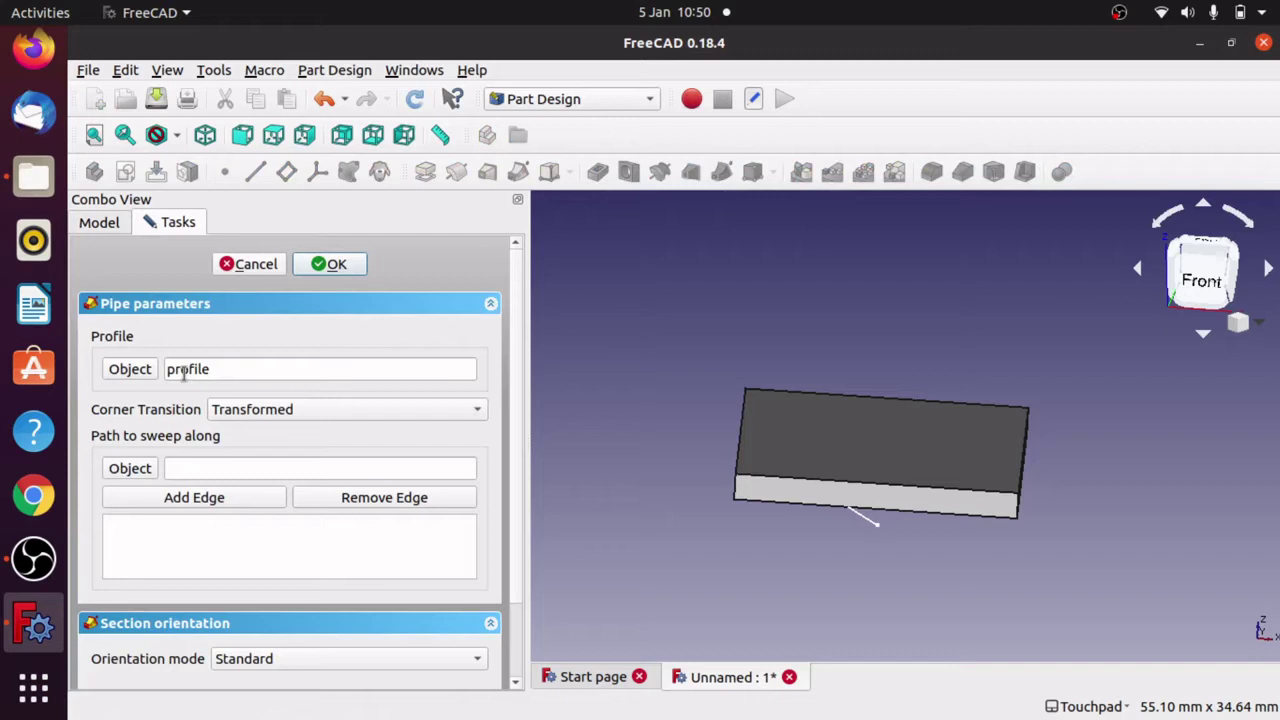
Set the whole path sketch as the pipe's sweep path instead of a single edge
left_click(231, 502)
left_click(865, 522)
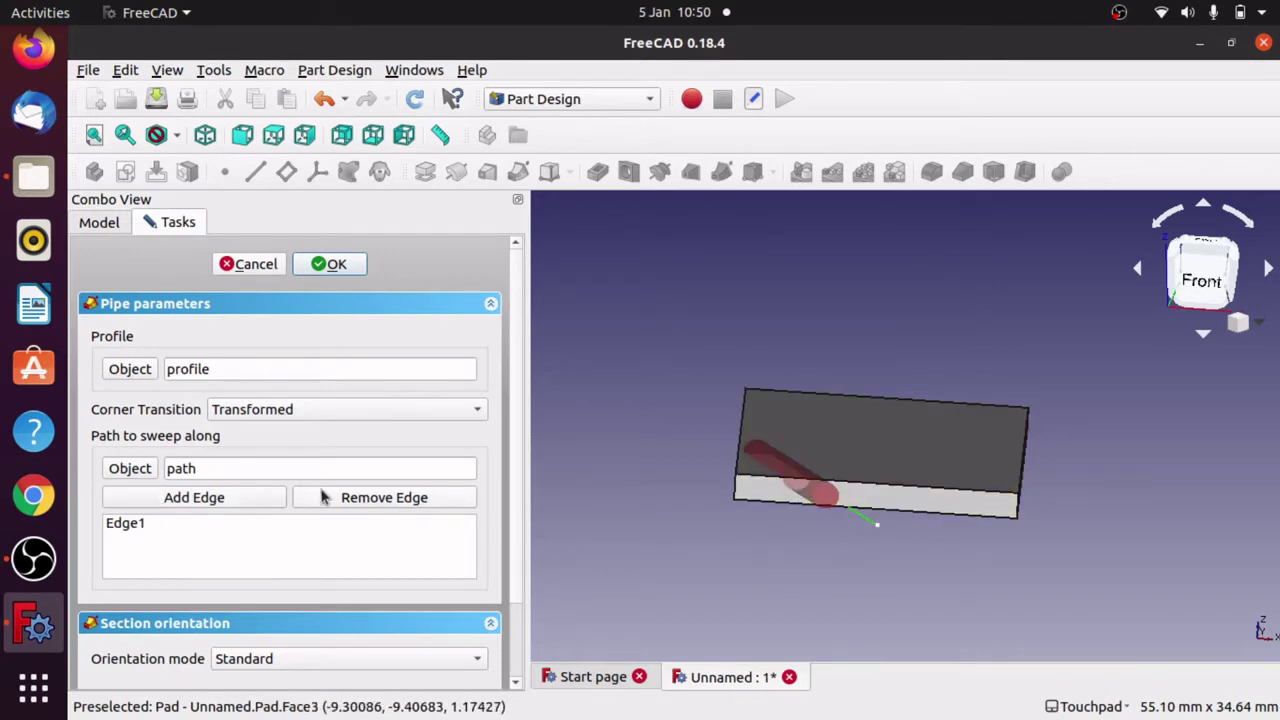
left_click(365, 497)
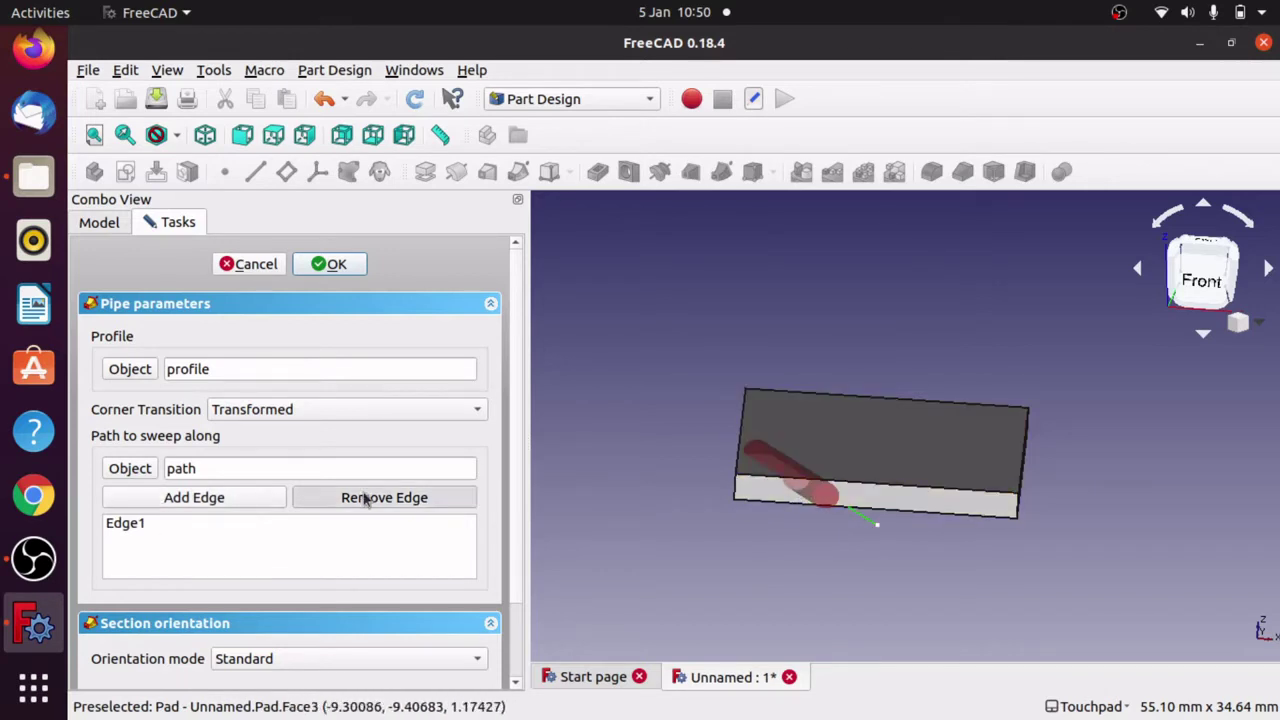
left_click(862, 521)
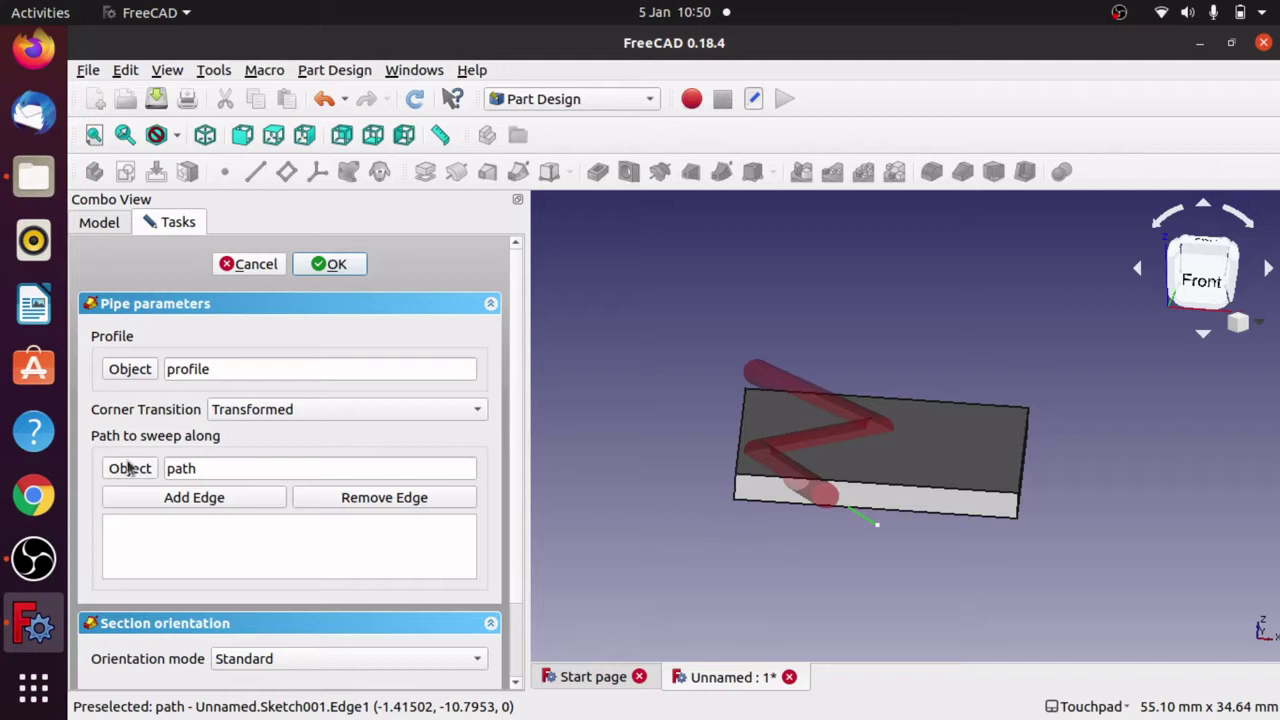
left_click_drag(243, 471, 137, 462)
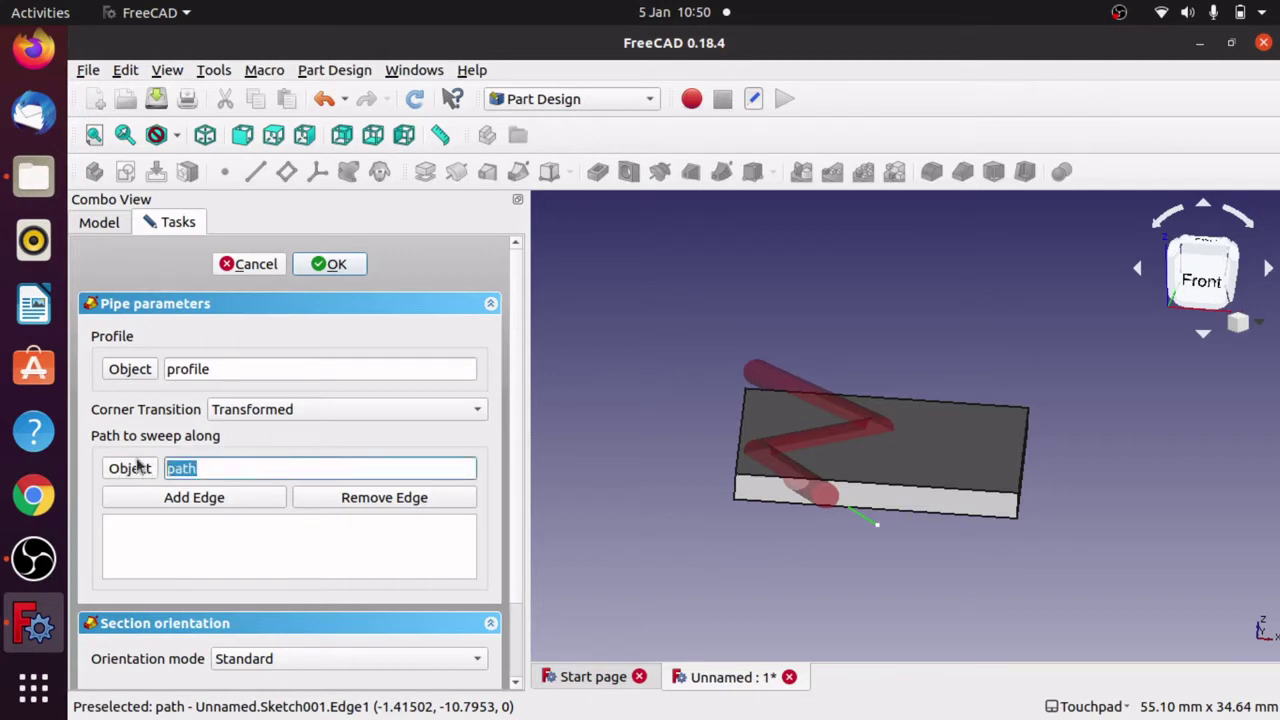
key("BackSpace")
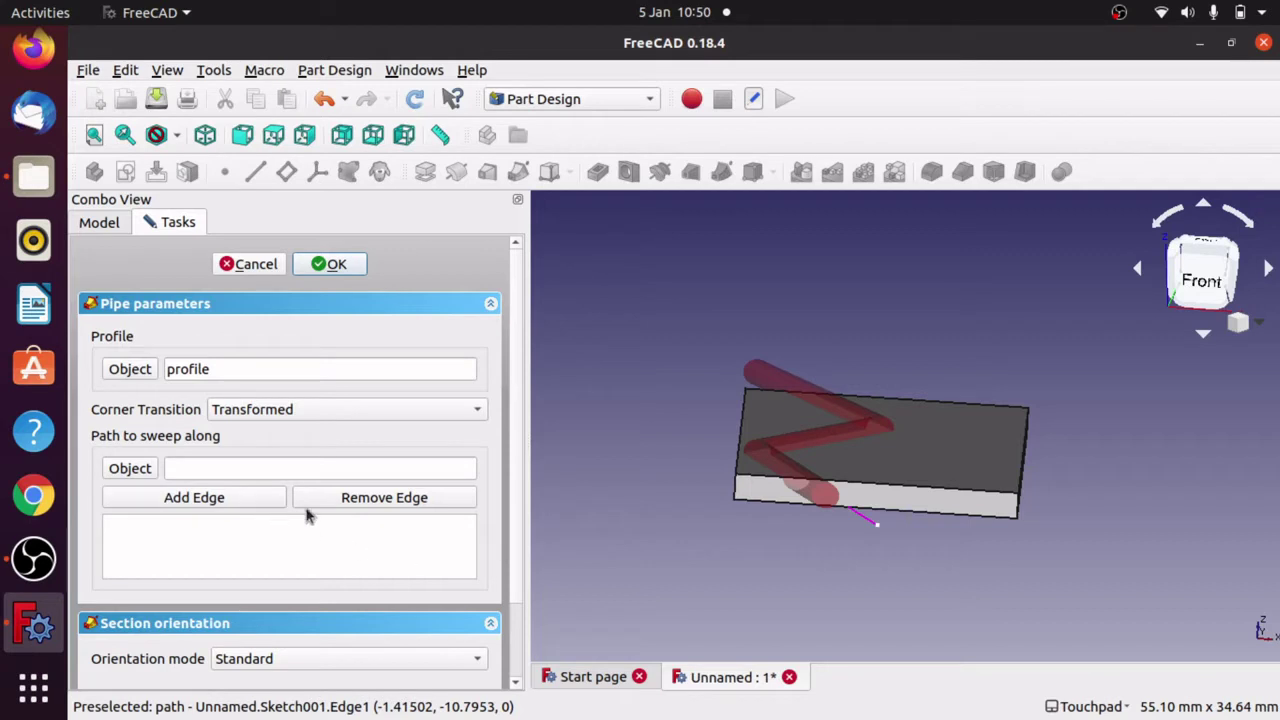
left_click(129, 468)
left_click_drag(530, 565, 757, 515, "alt")
left_click(886, 432)
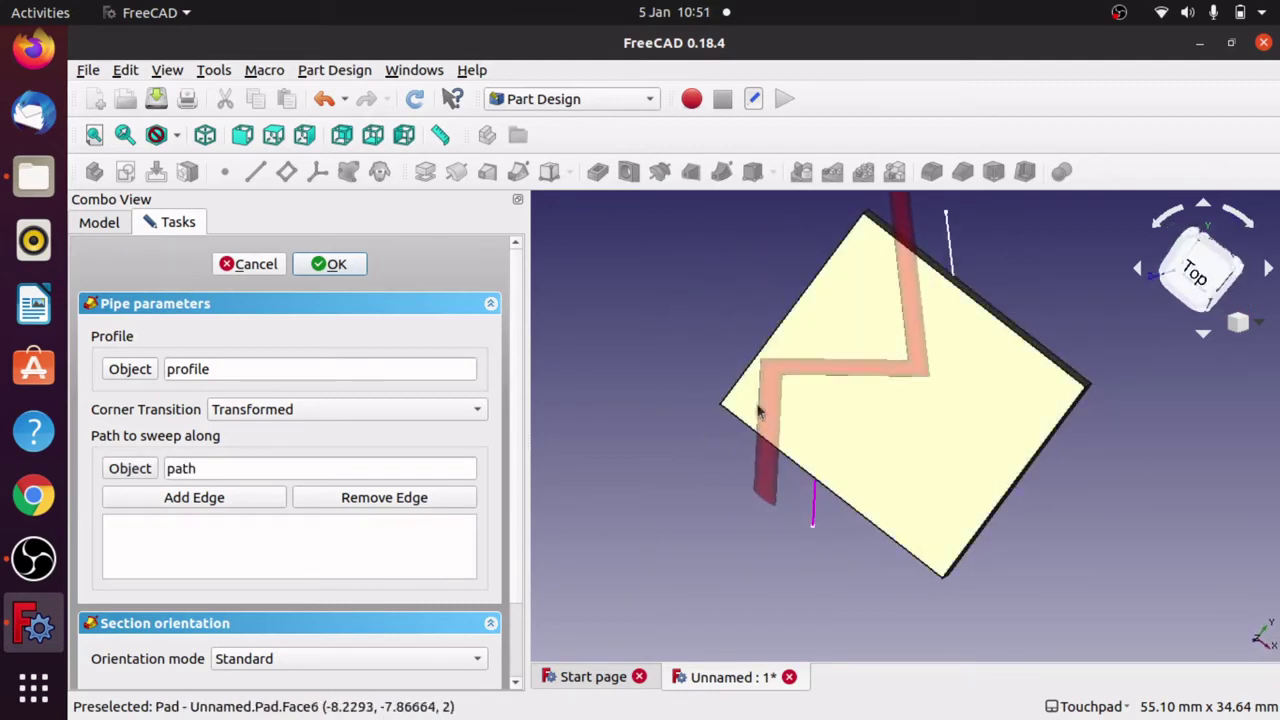
left_click_drag(705, 548, 845, 480, "alt")
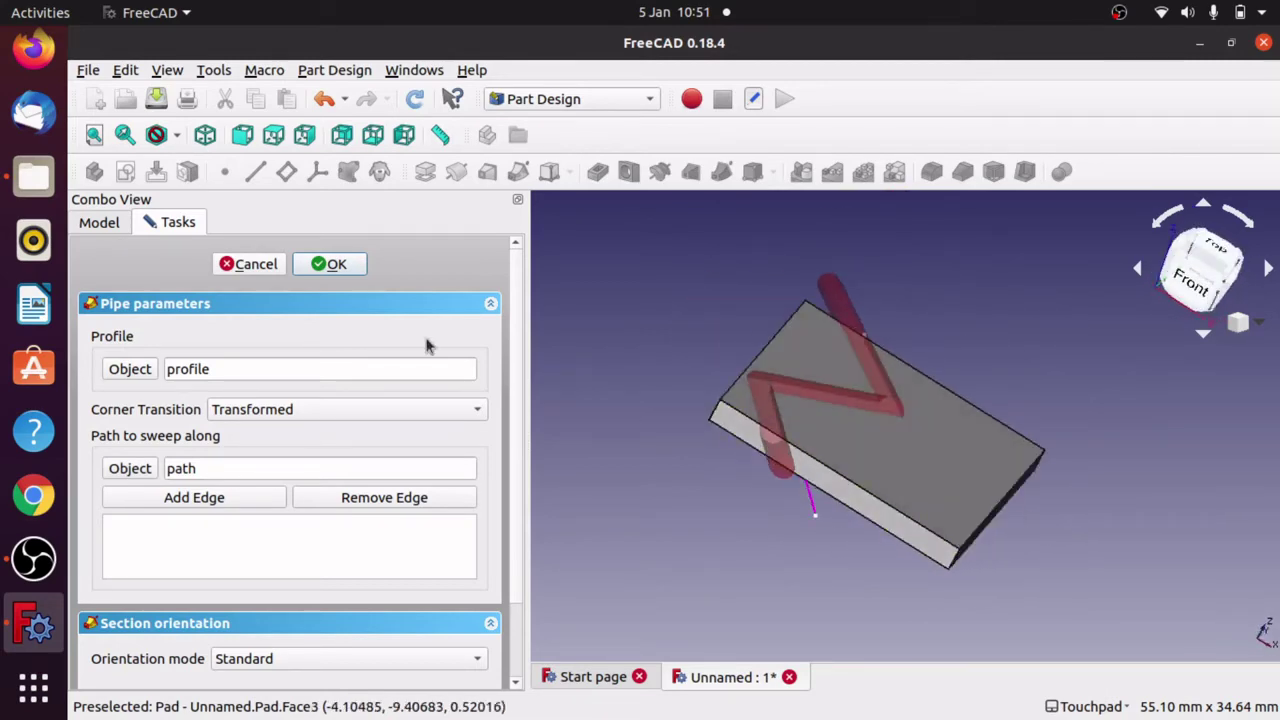
Confirm the groove cut, review the profile and path sketches, and close the document
left_click(337, 264)
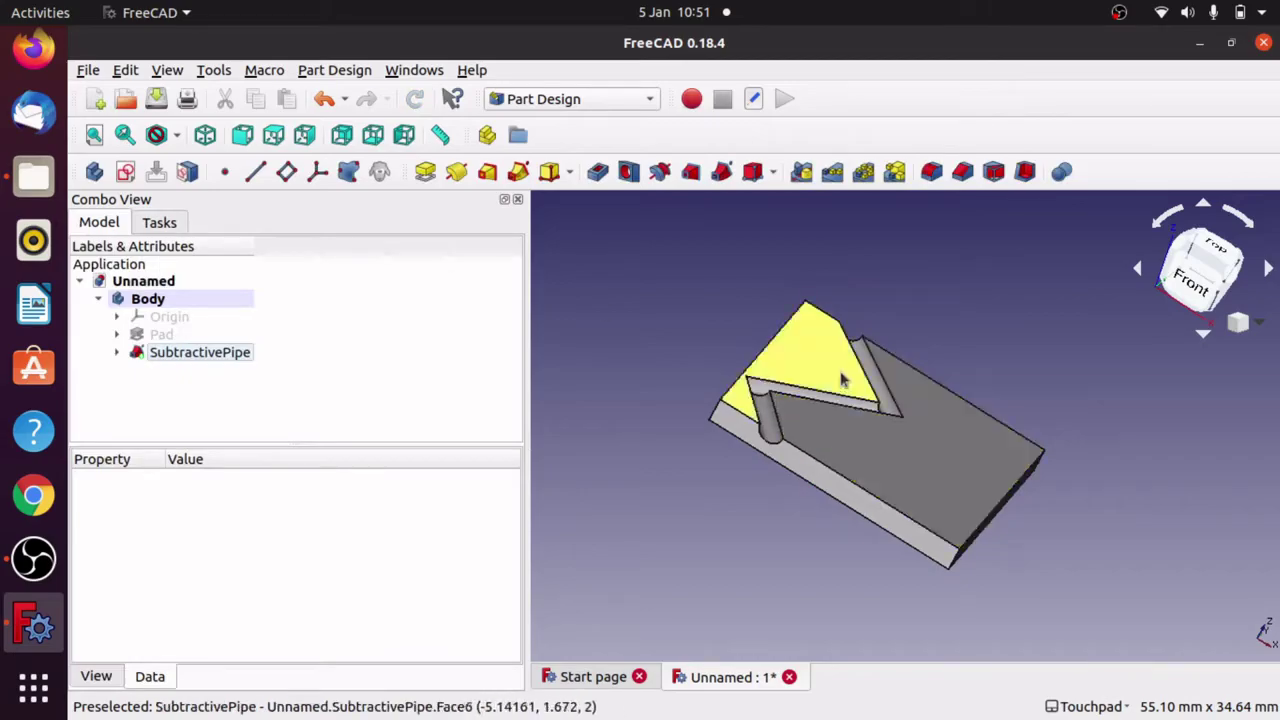
left_click_drag(763, 475, 760, 420, "alt")
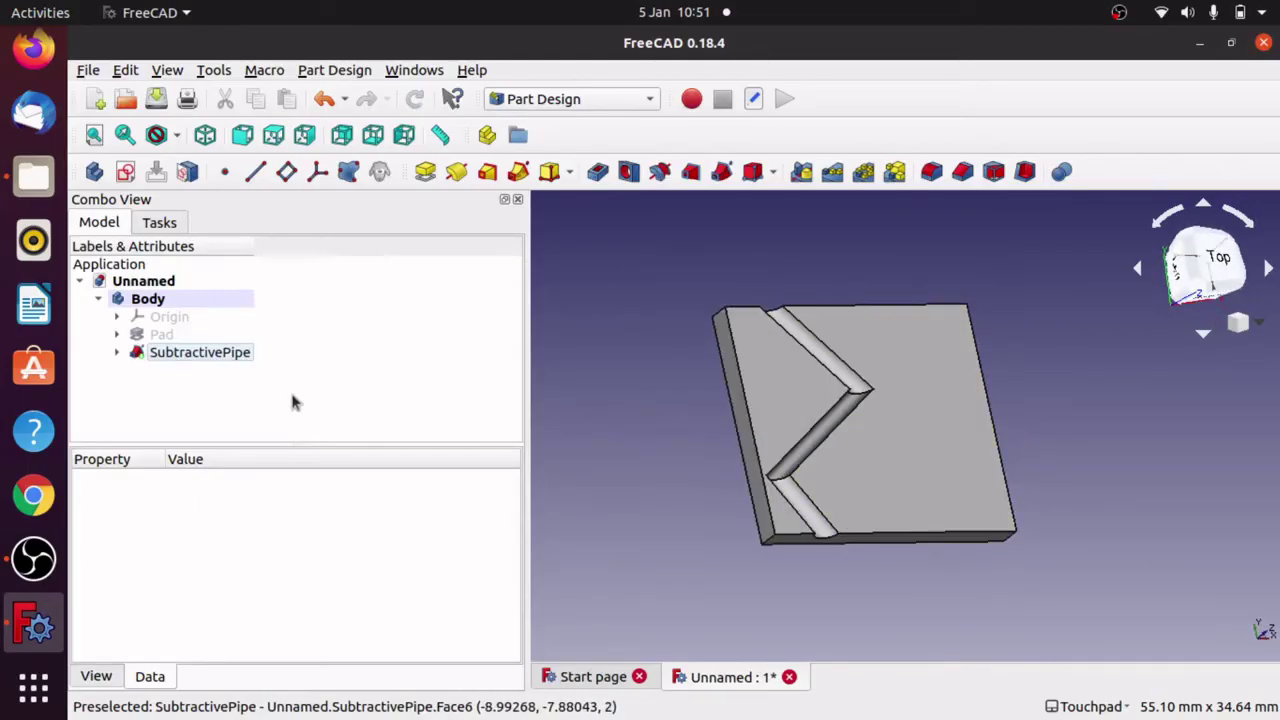
left_click(134, 355)
left_click(117, 353)
left_click(168, 372)
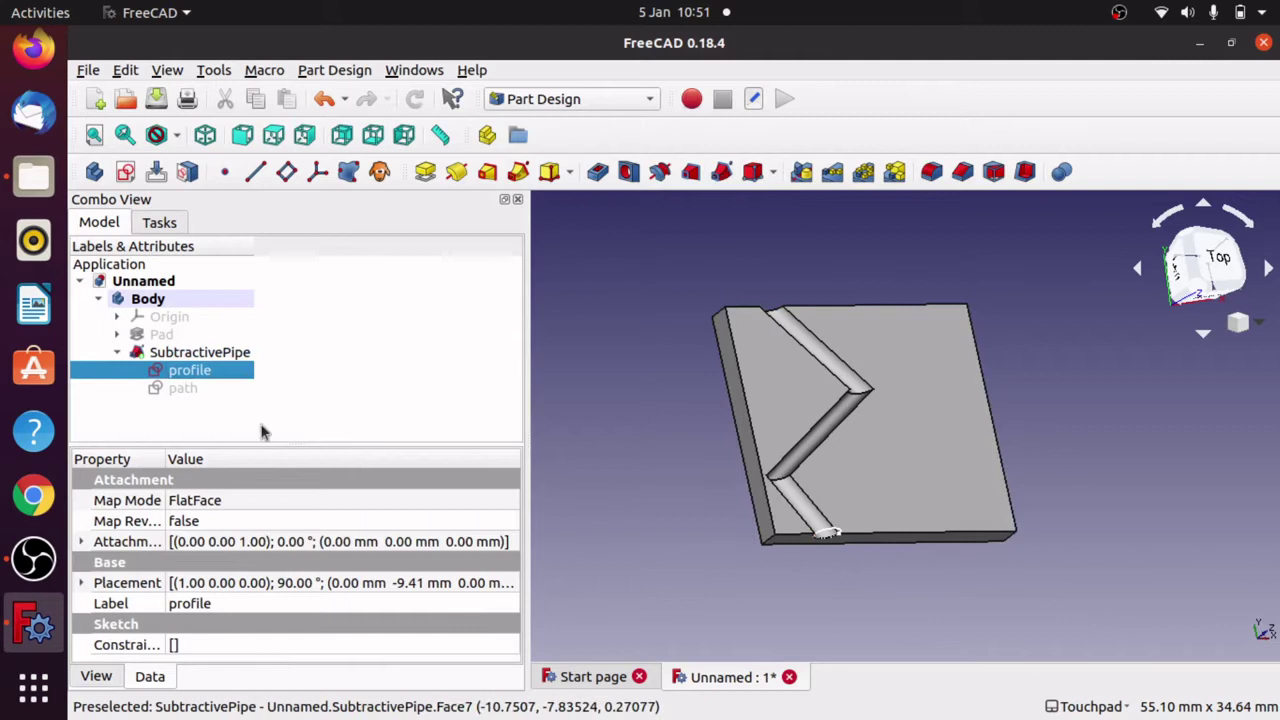
left_click(183, 388)
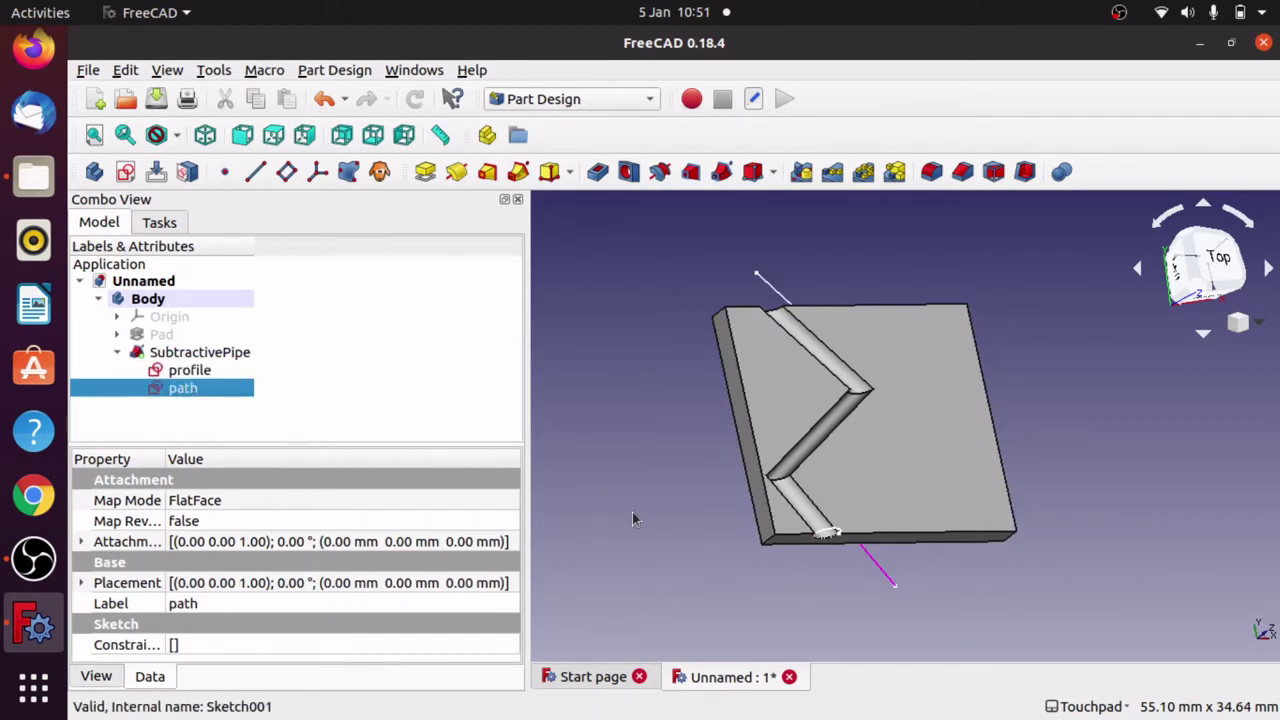
left_click(789, 677)
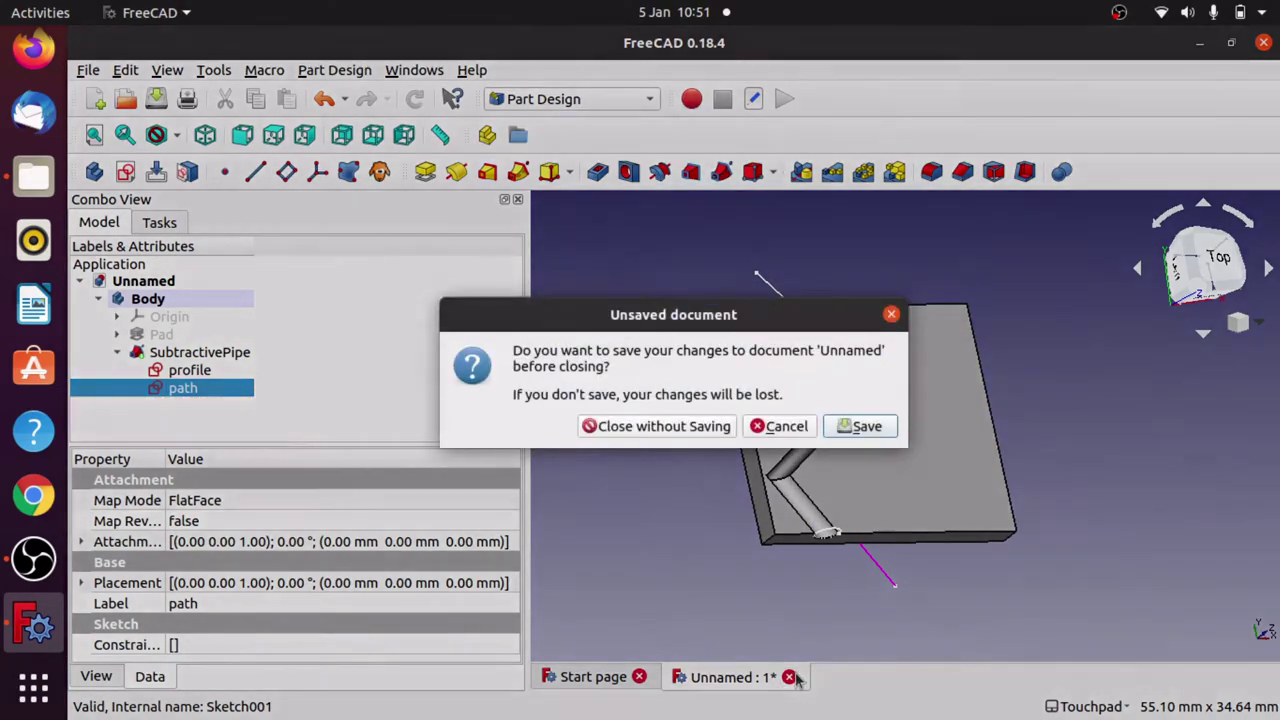
Discard the old model and start a new document in the Part Design workbench
left_click(658, 428)
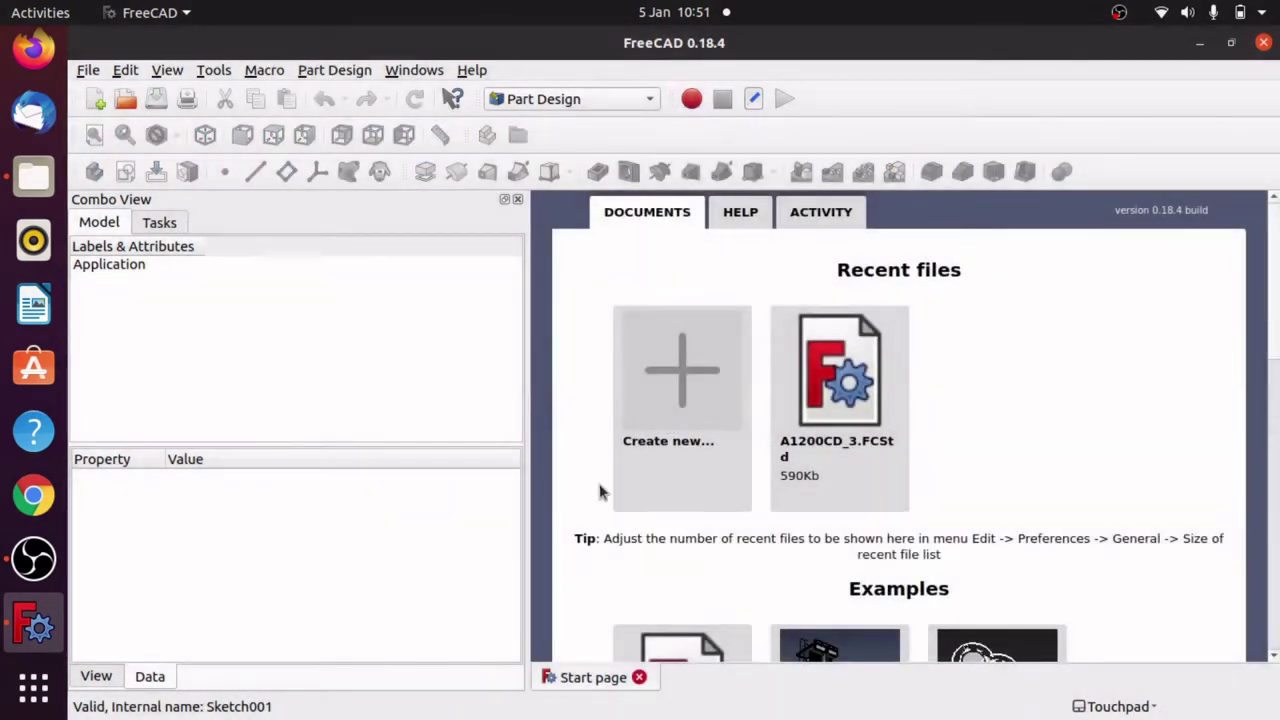
left_click(689, 413)
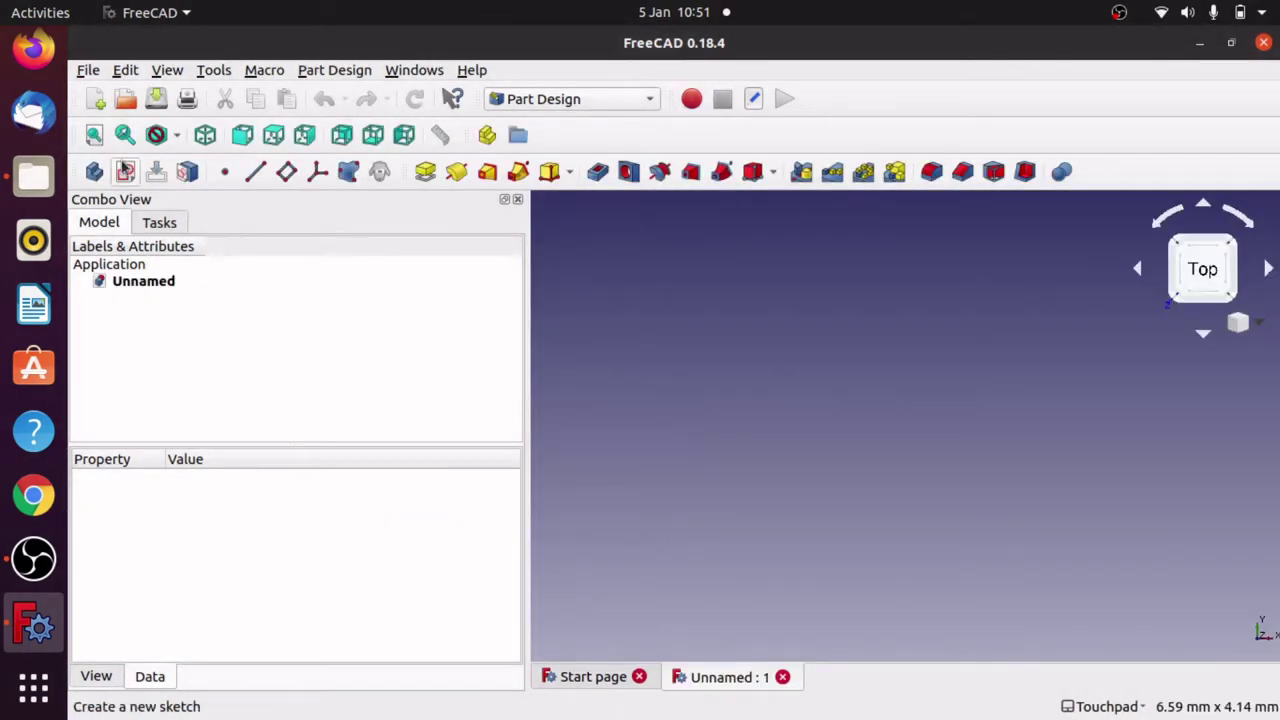
left_click(578, 103)
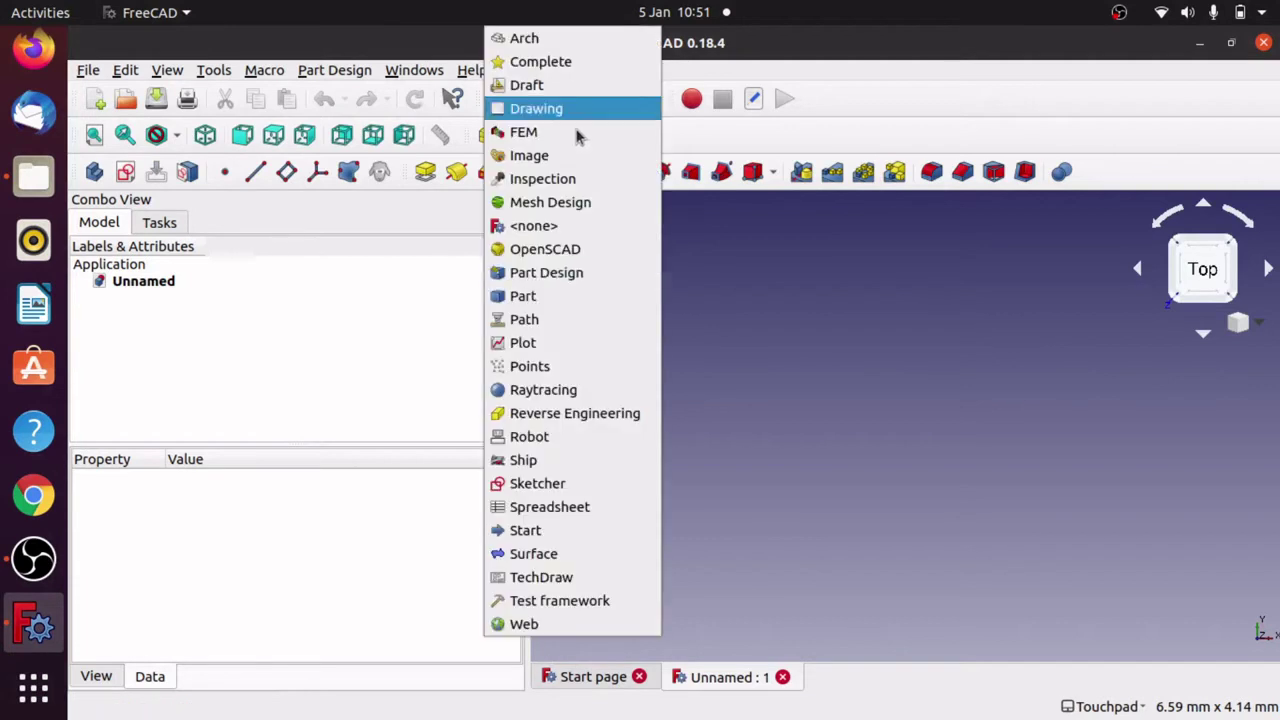
left_click(560, 274)
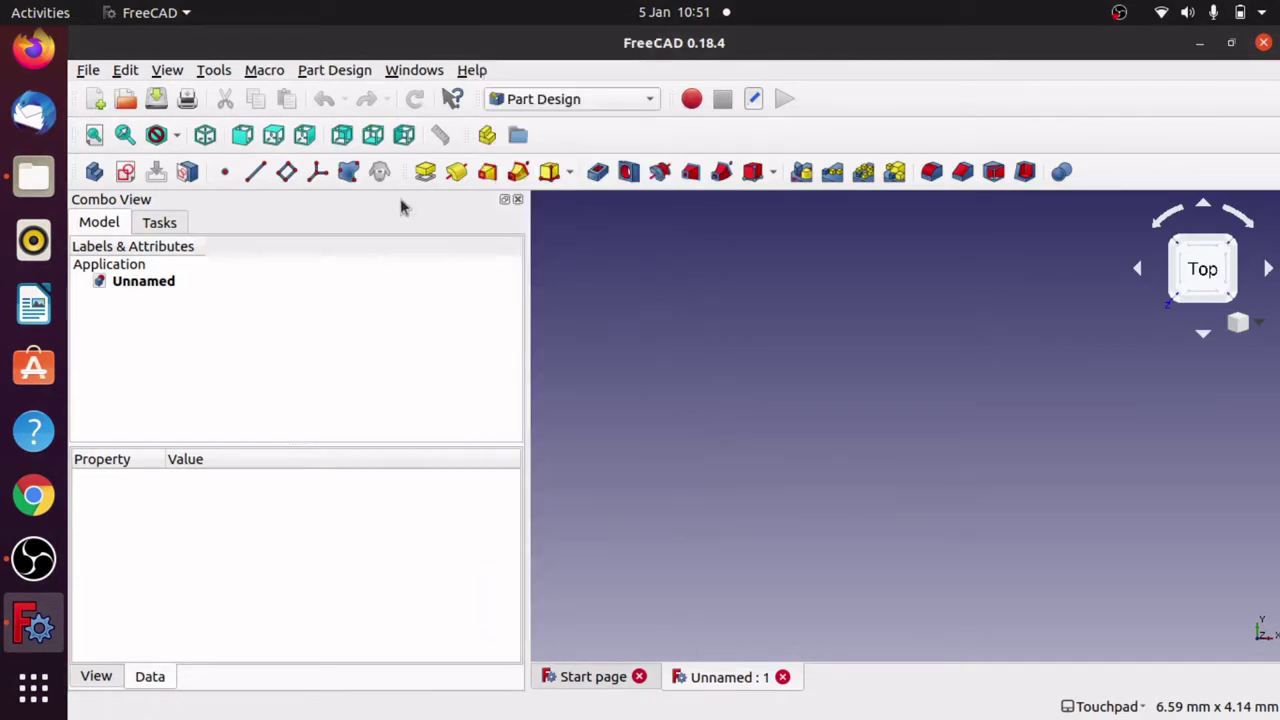
Create a Body with an XY-plane sketch holding a widened rectangle, then close the sketch
left_click(94, 171)
left_click(125, 171)
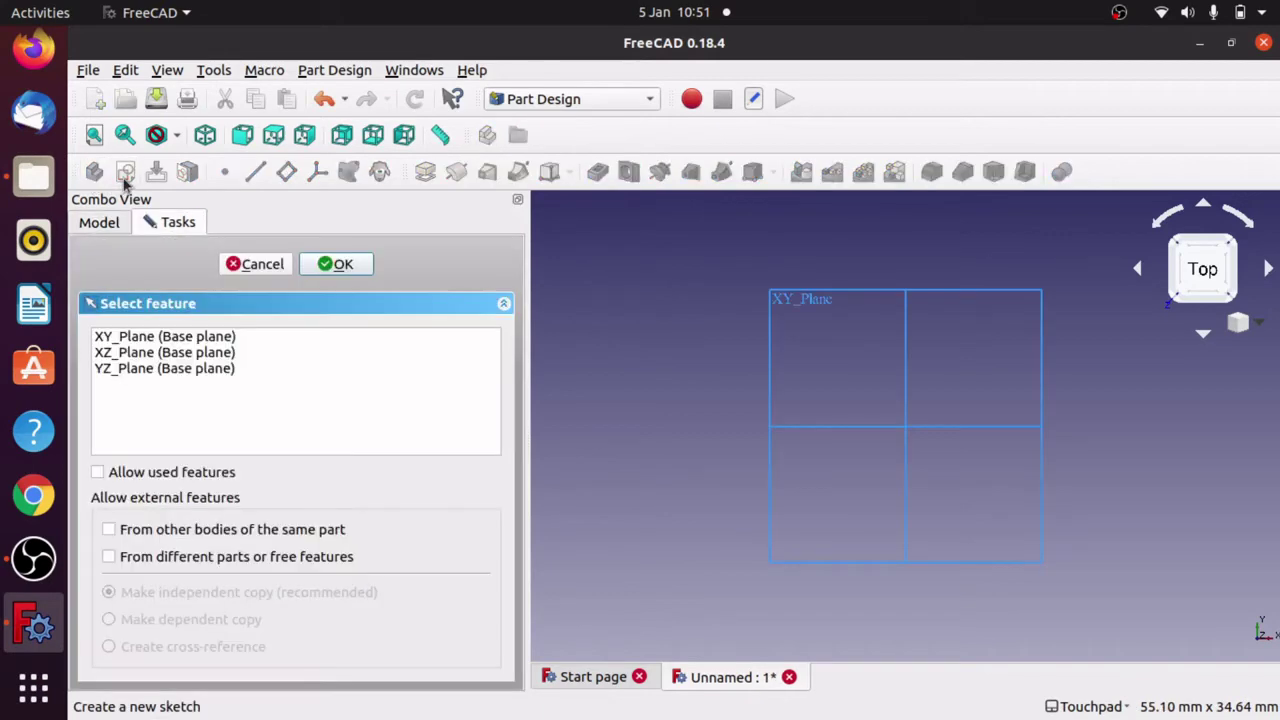
left_click(147, 338)
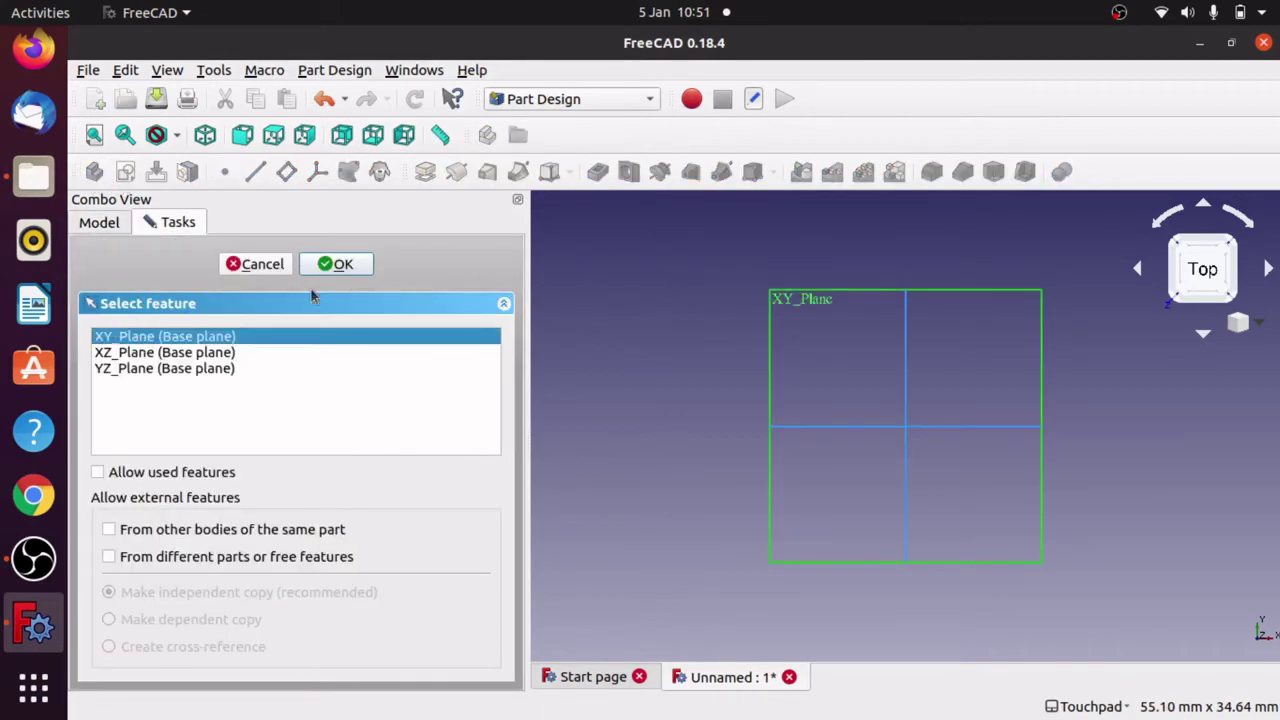
left_click(340, 264)
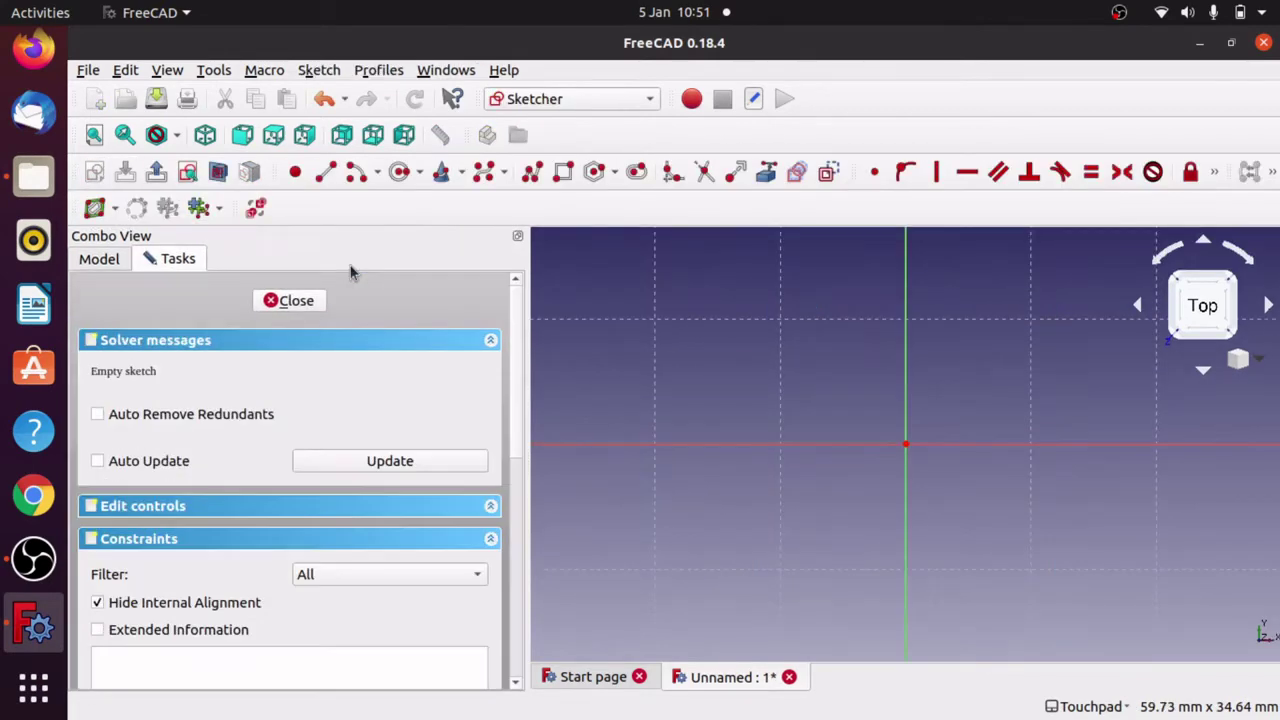
left_click(565, 173)
left_click(777, 318)
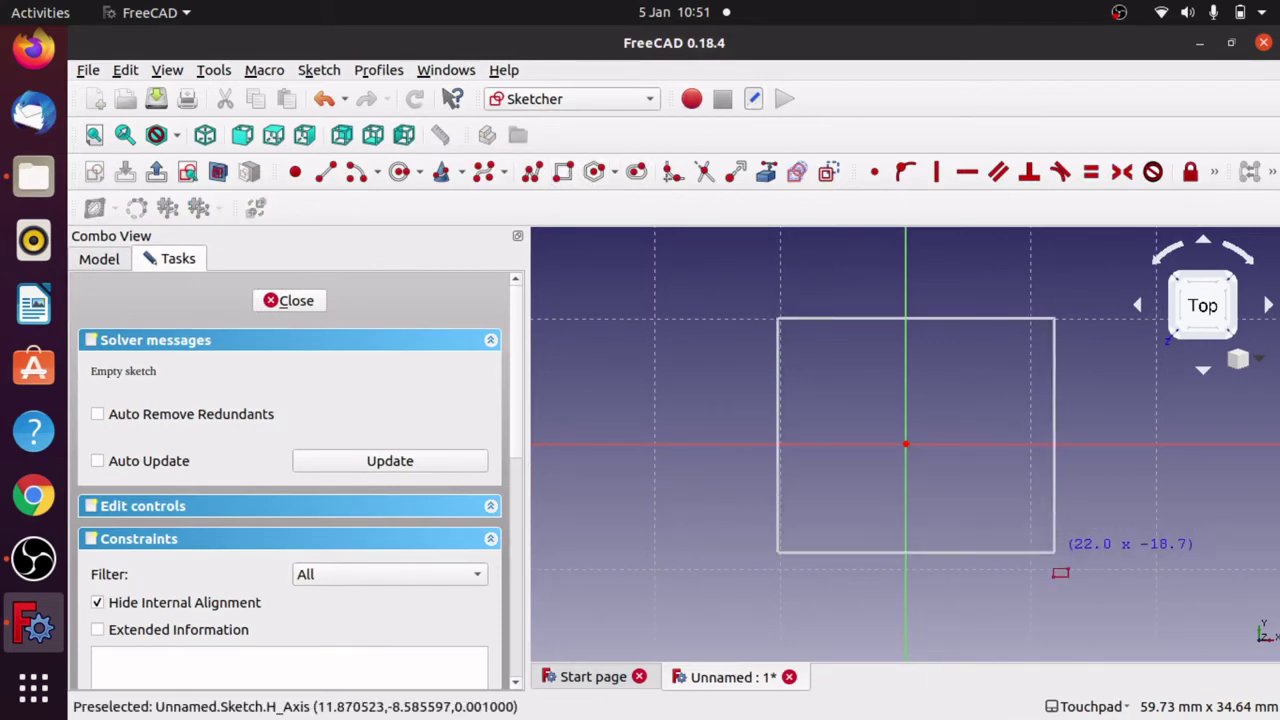
left_click(997, 579)
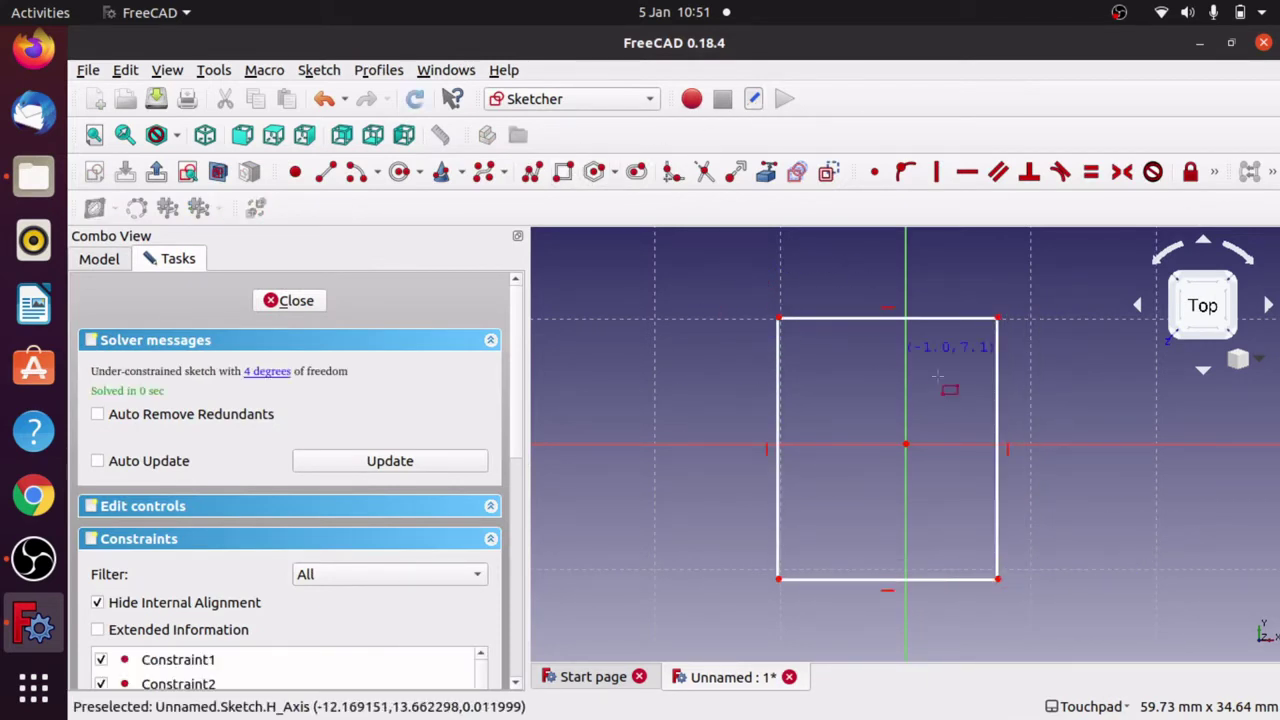
right_click(995, 412)
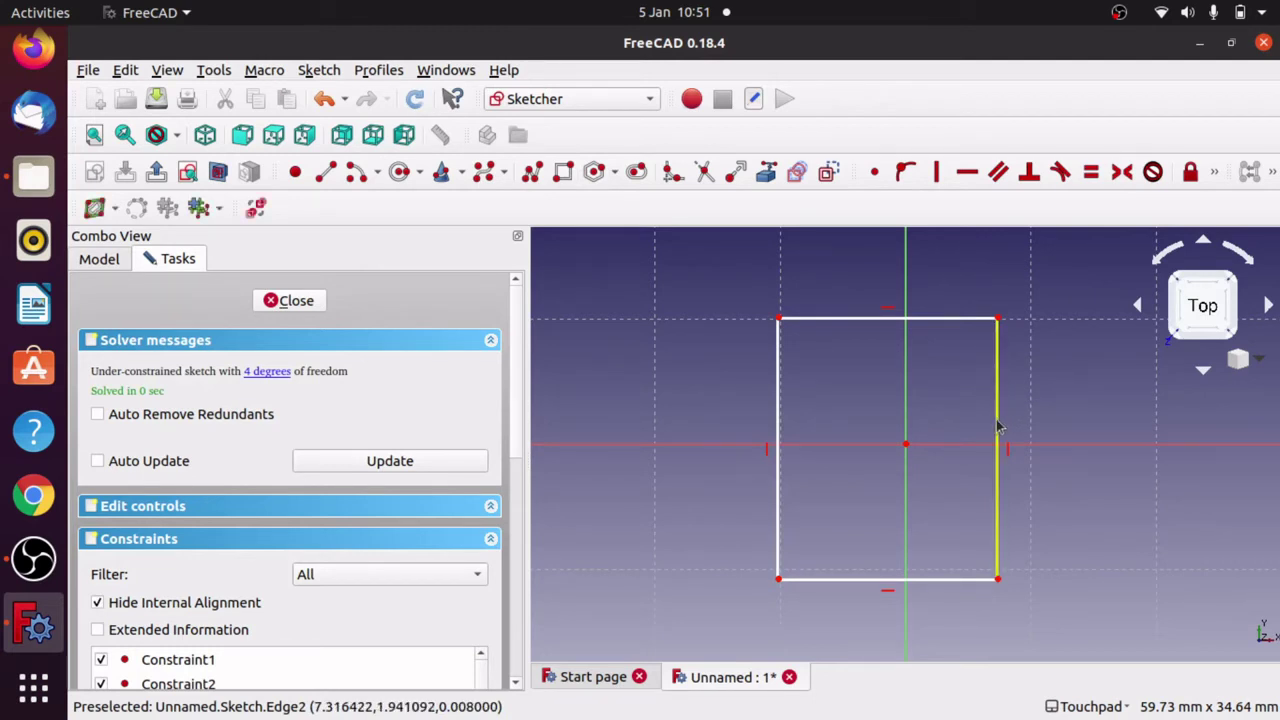
left_click_drag(1000, 423, 1050, 423)
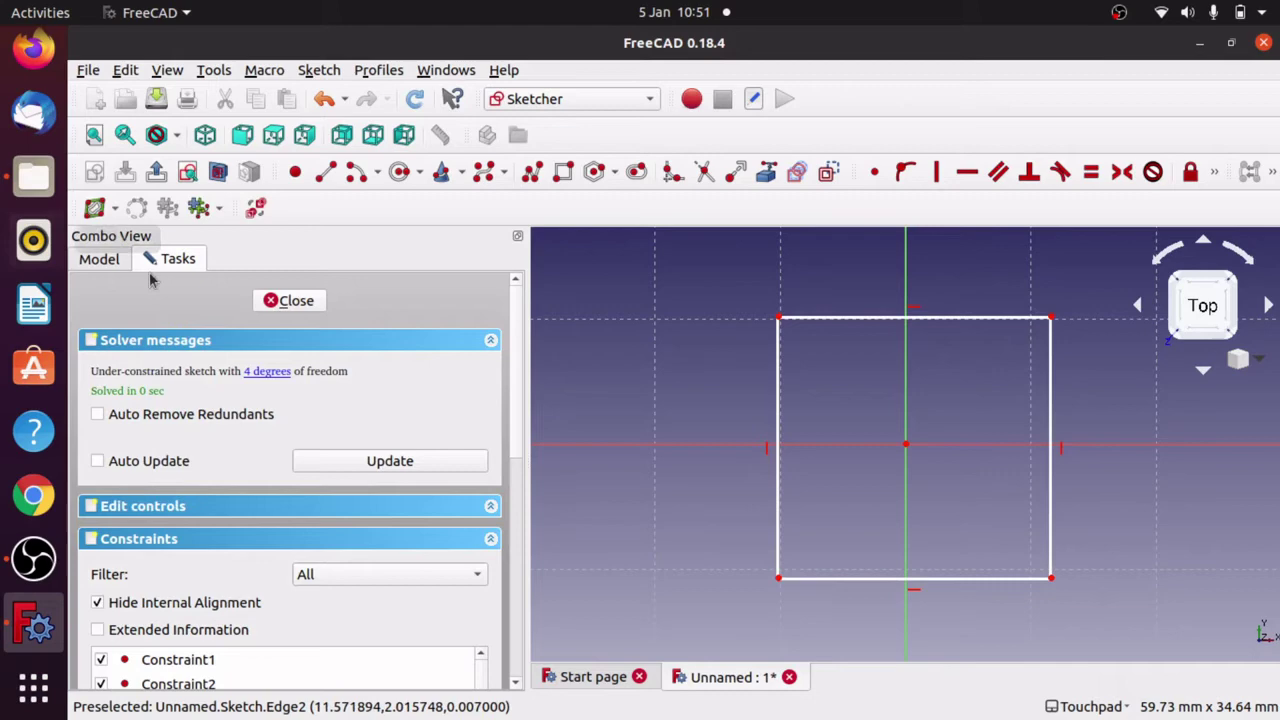
left_click(288, 301)
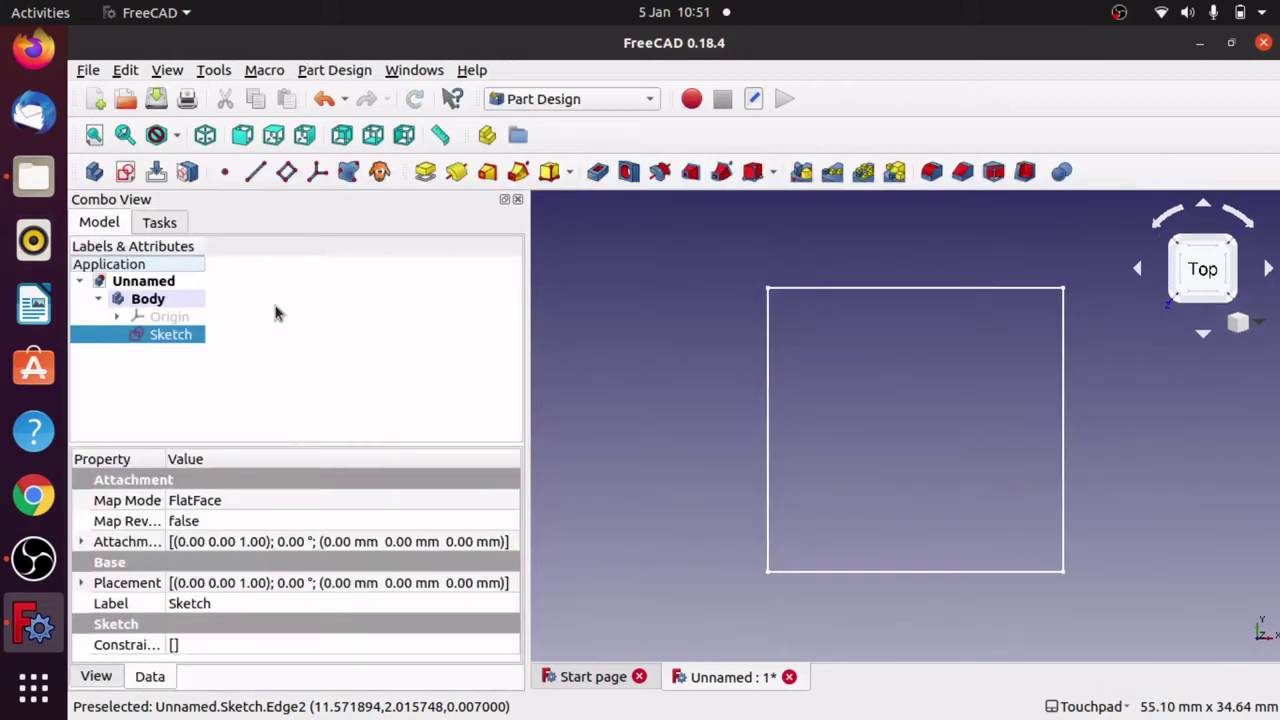
In Part Design, pad the rectangle sketch to a 2 mm thick plate
left_click(592, 100)
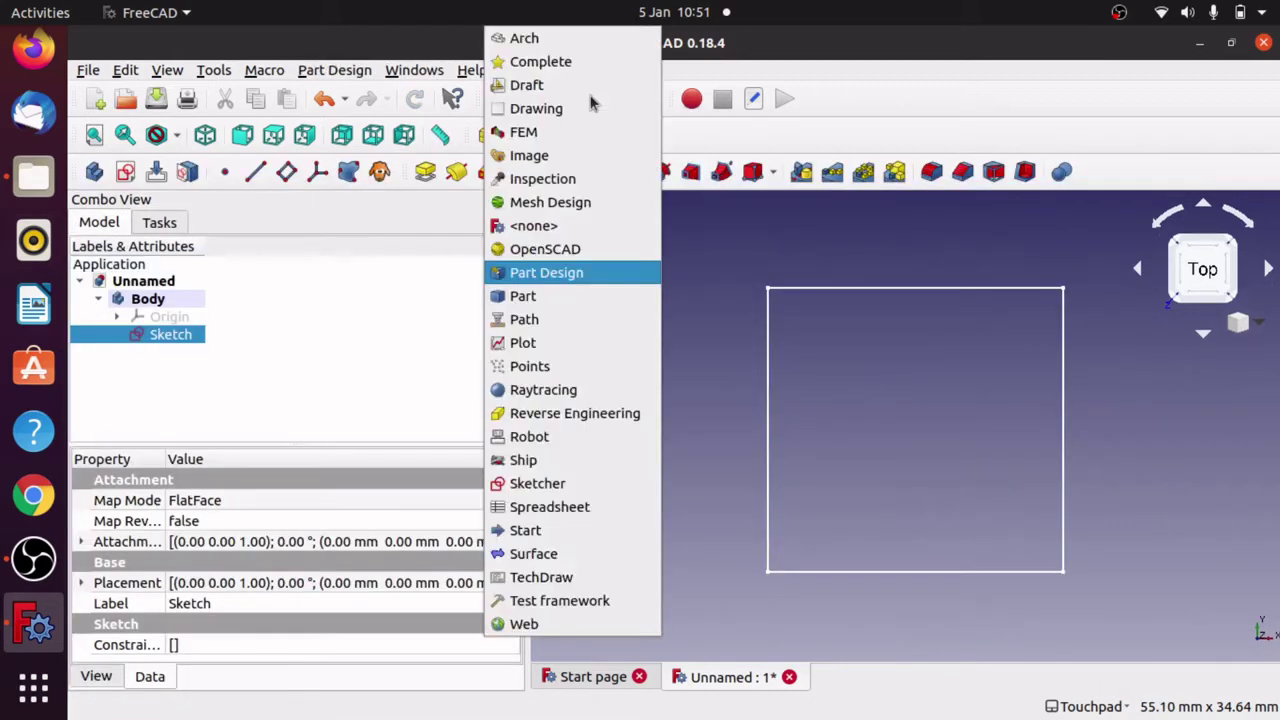
left_click(424, 182)
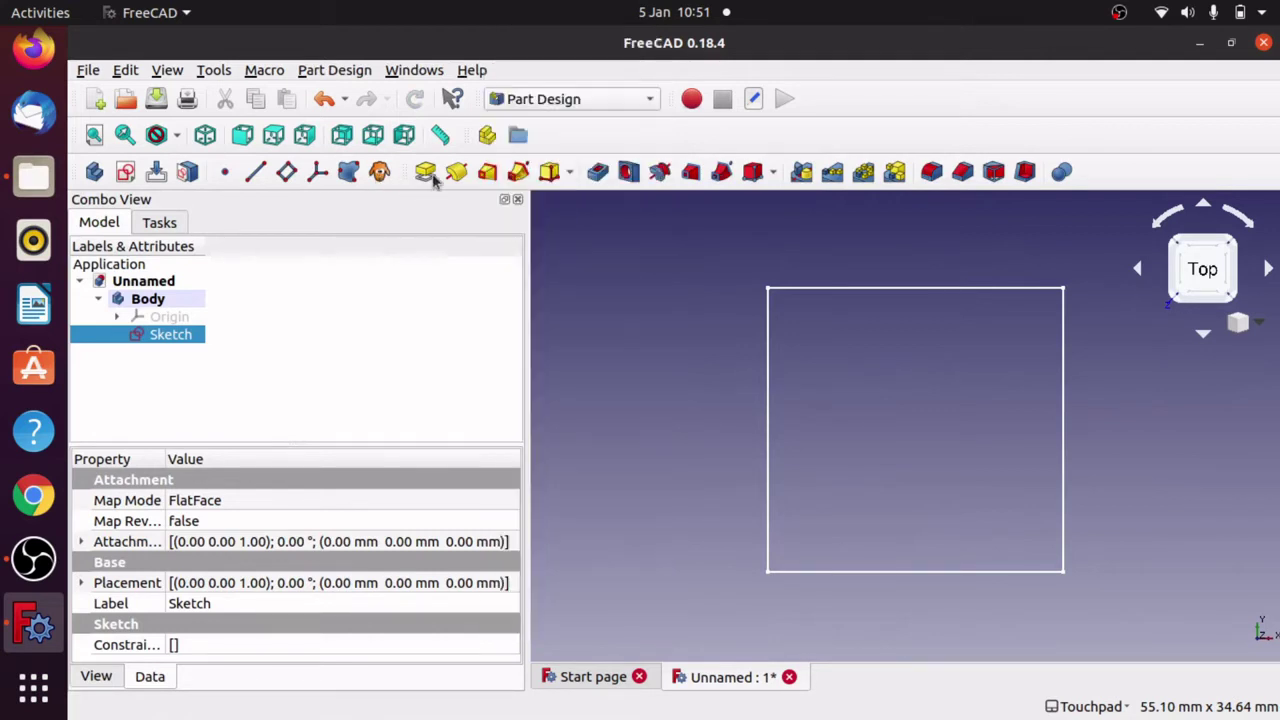
left_click(428, 174)
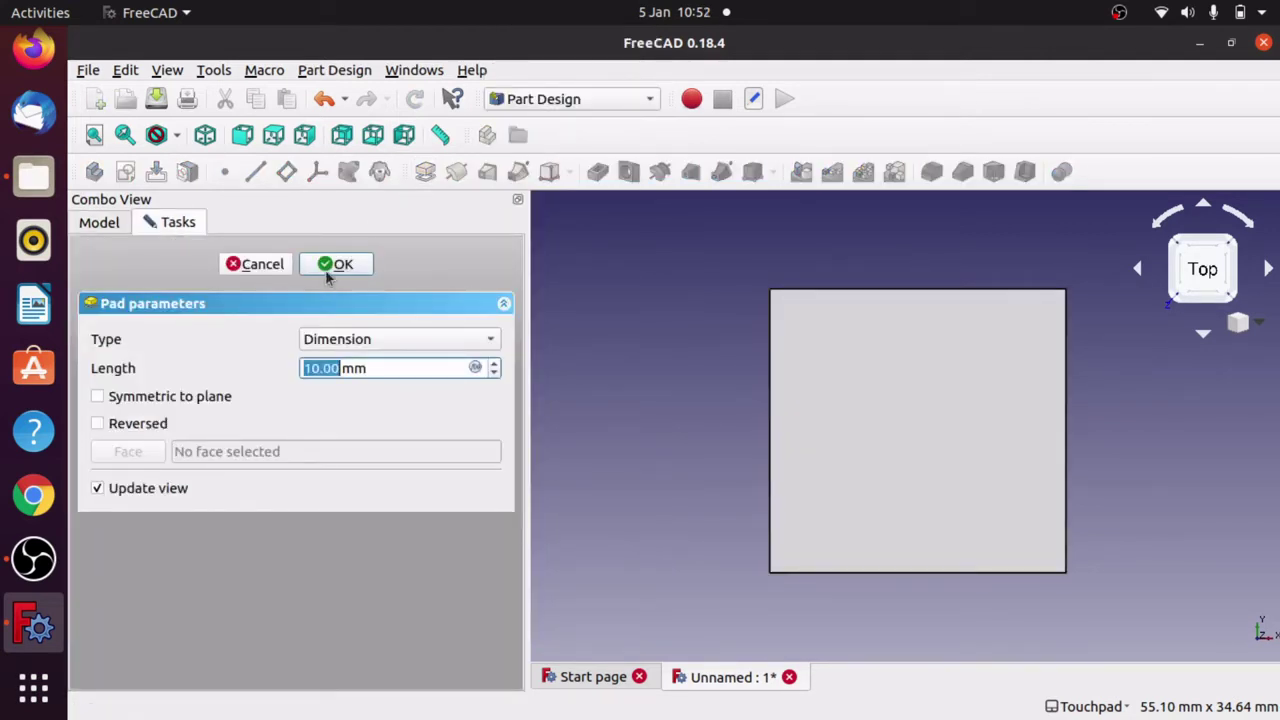
type("2")
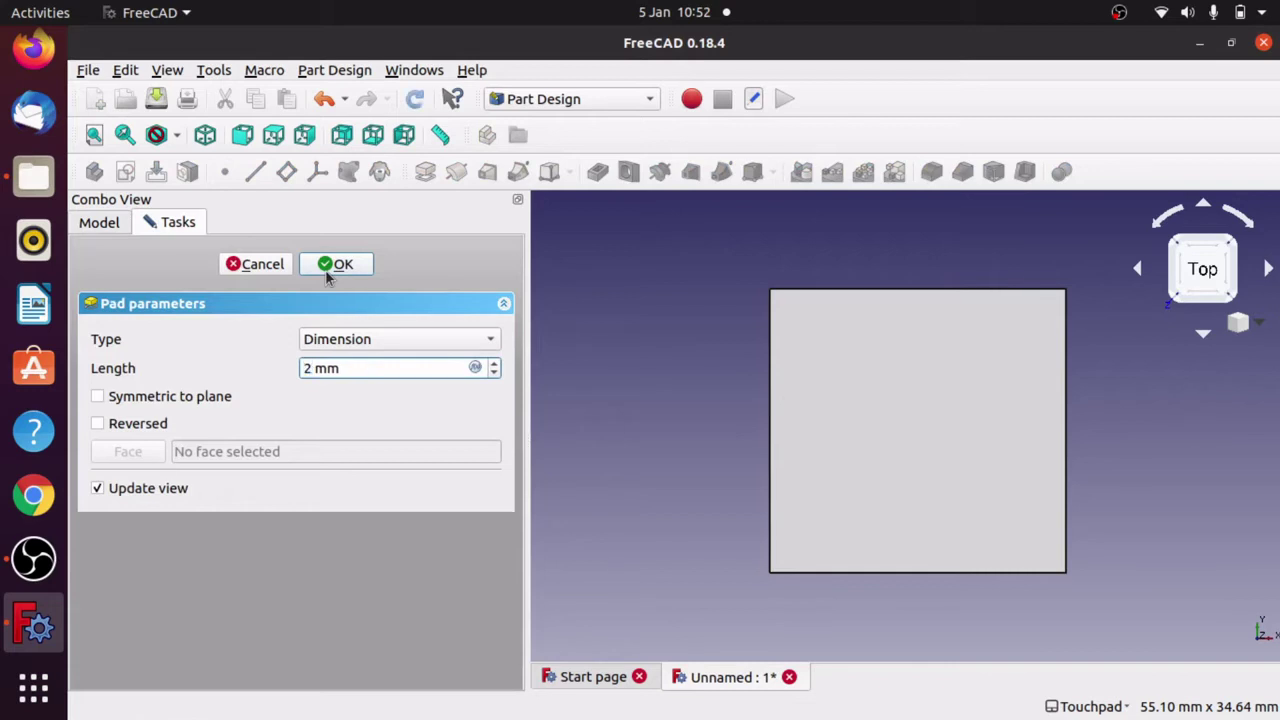
left_click(338, 266)
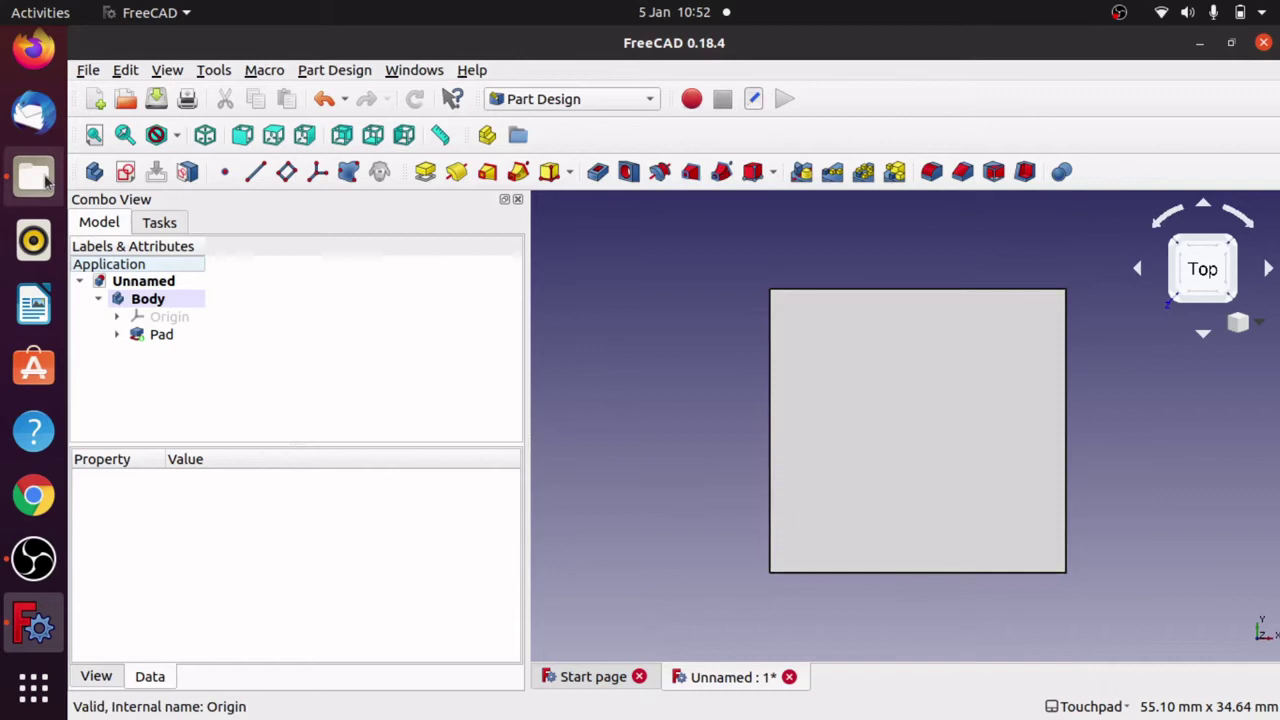
In the Part workbench, create a Spiral primitive: growth 1 mm, 2 rotations, radius 1 mm
left_click(618, 99)
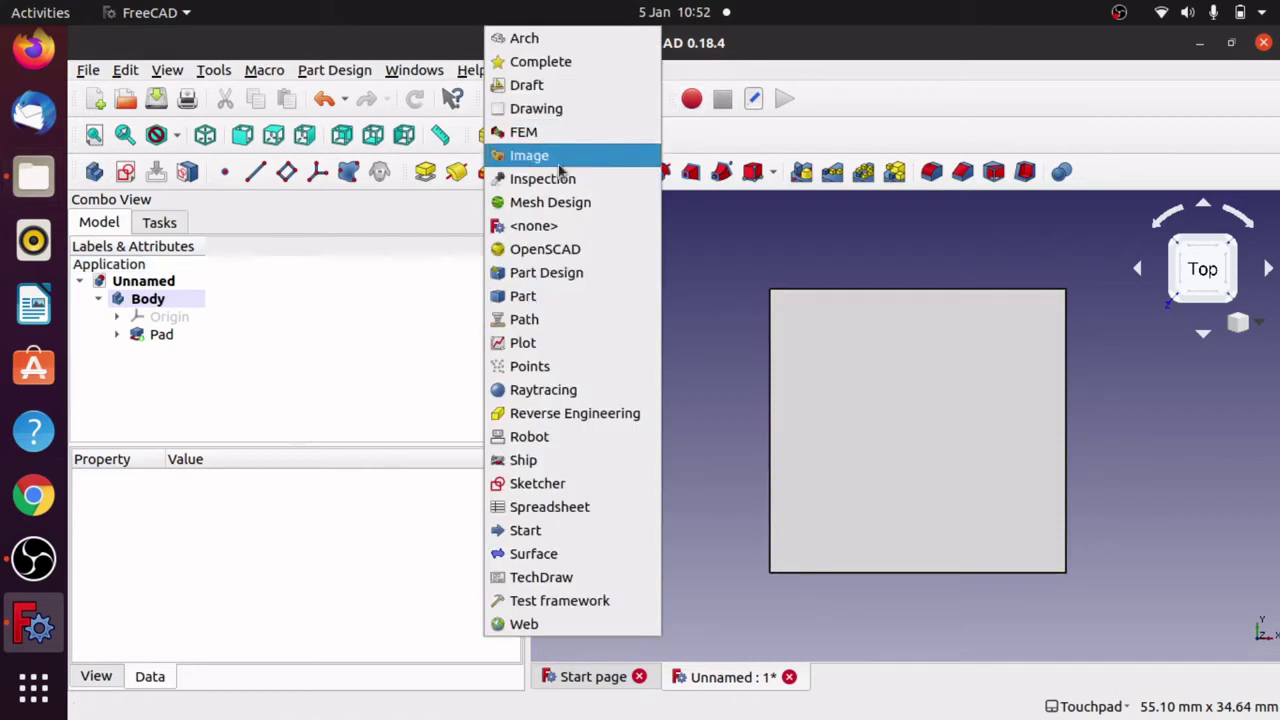
left_click(563, 297)
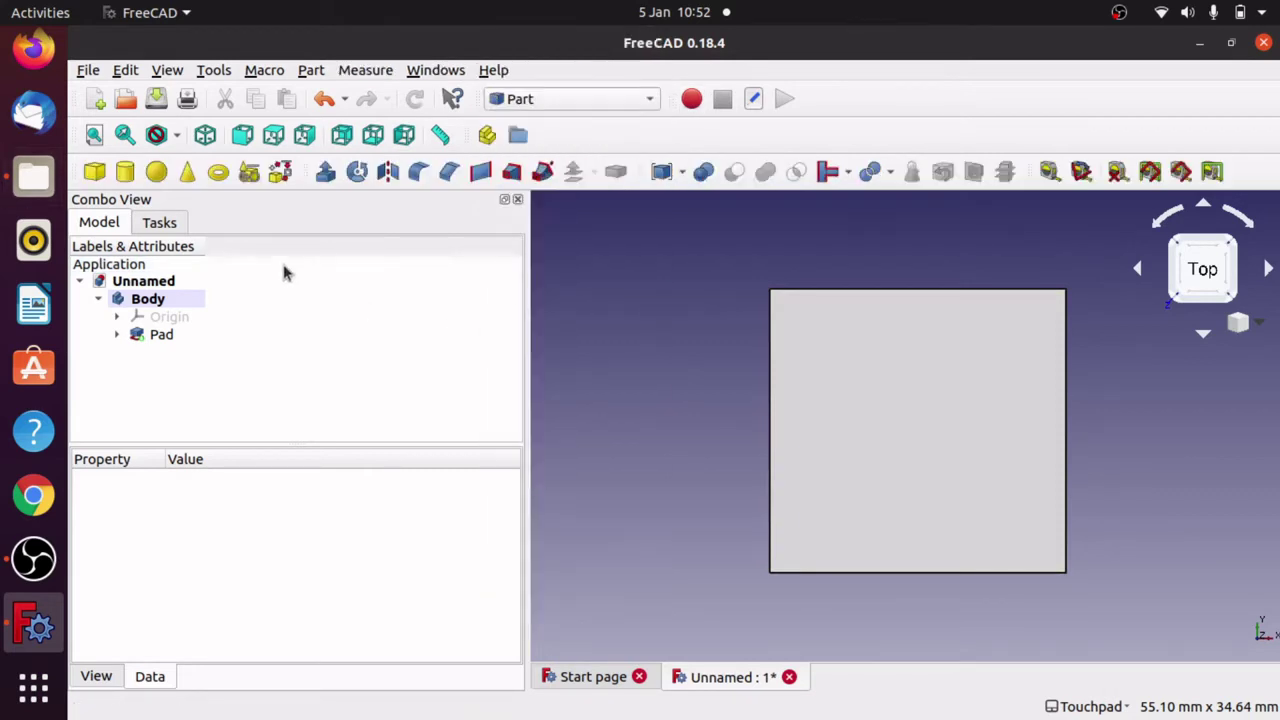
left_click(240, 180)
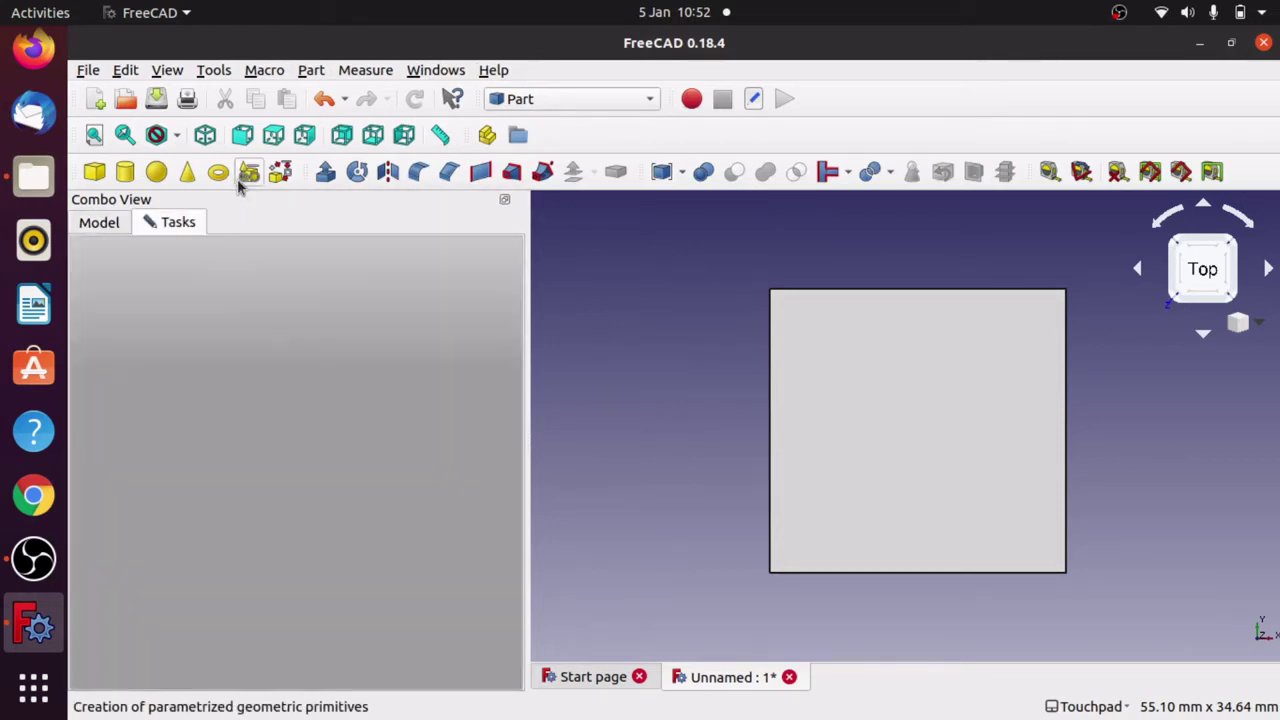
left_click(251, 343)
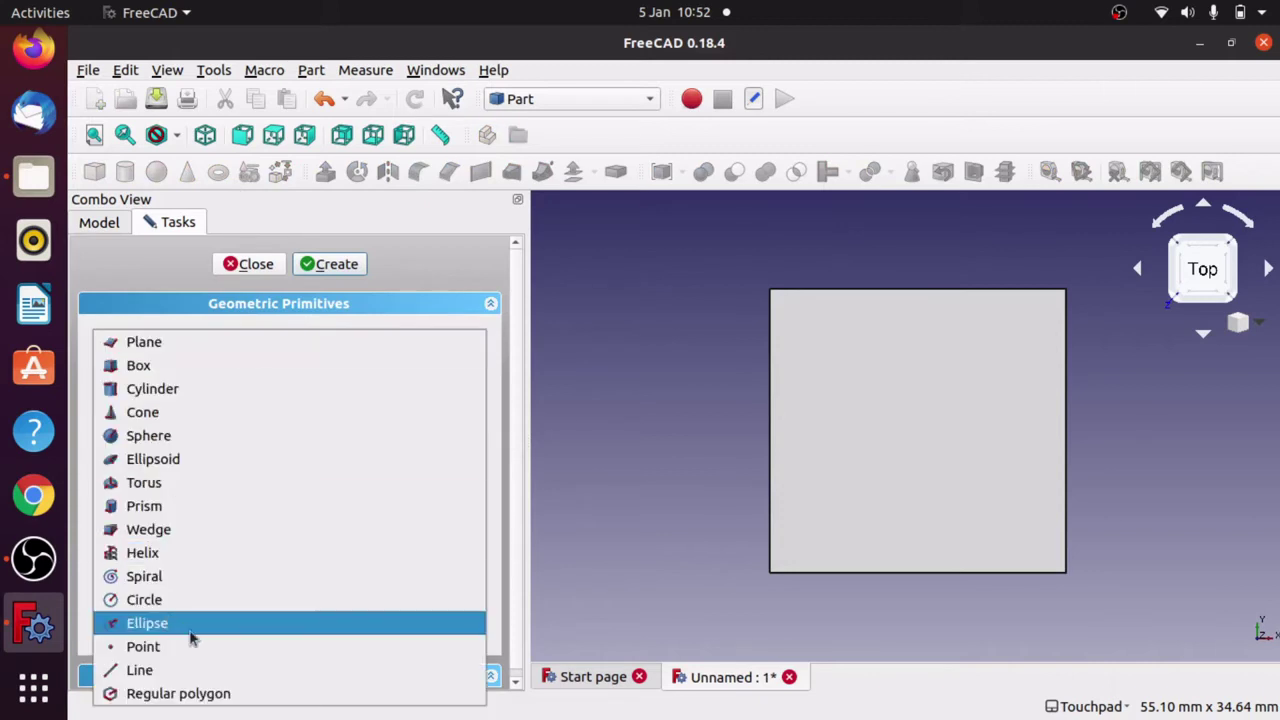
left_click(186, 578)
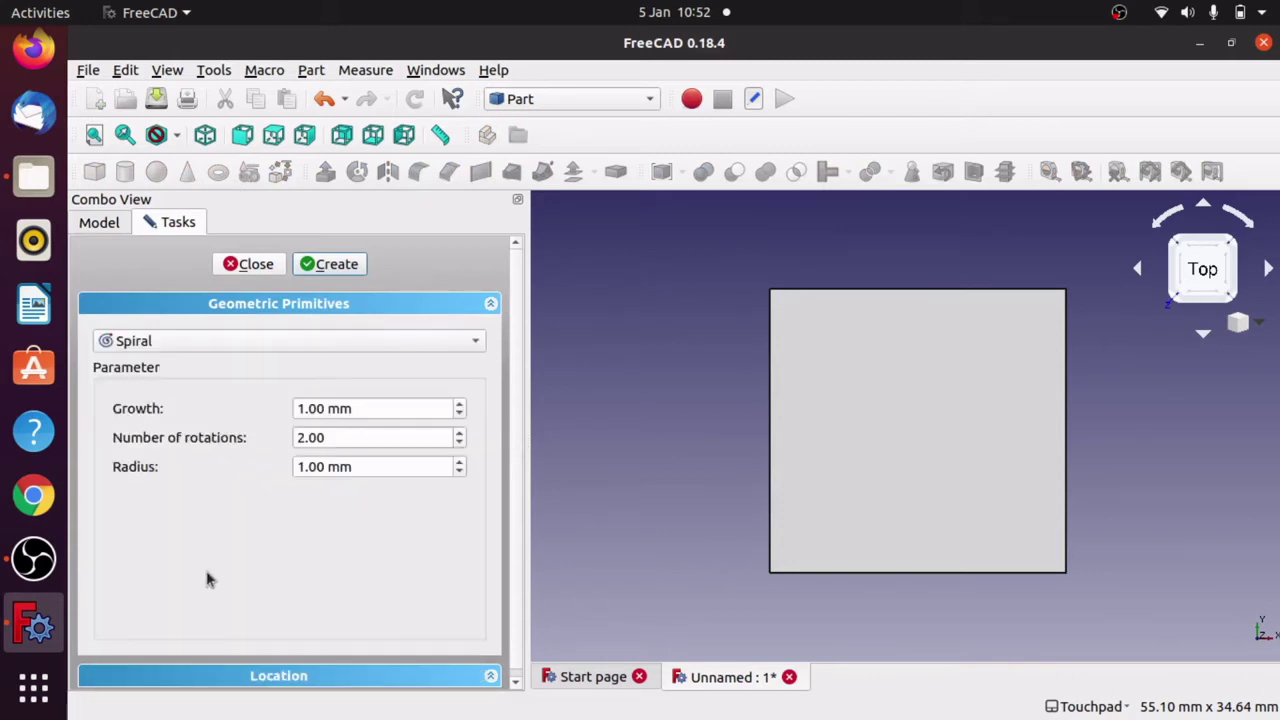
left_click(345, 262)
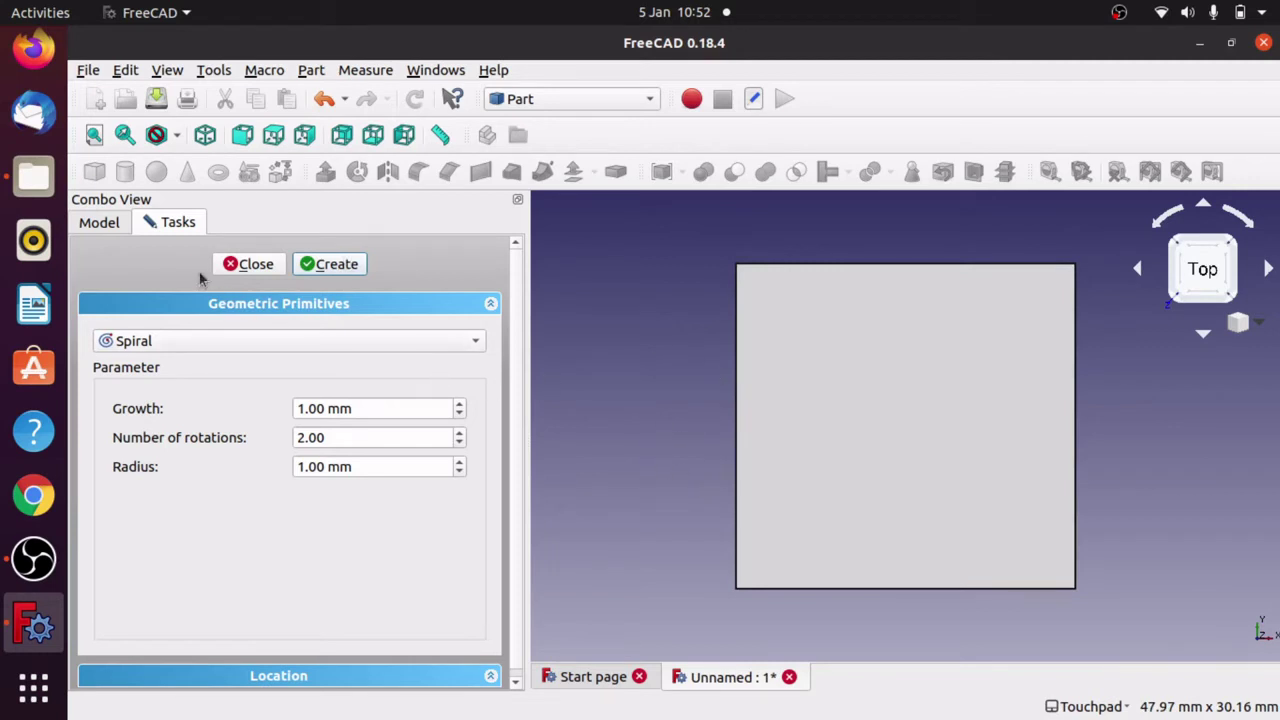
left_click(248, 264)
Hide the Pad and select the Spiral
left_click(158, 335)
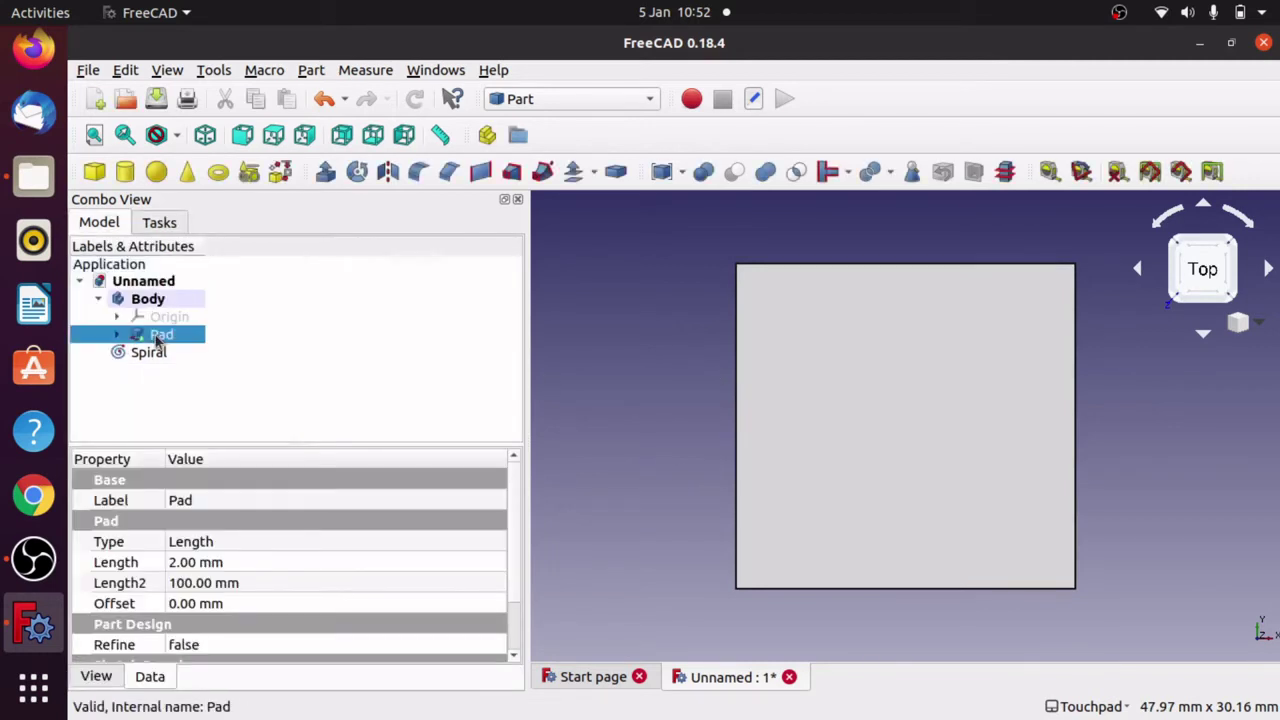
key("space")
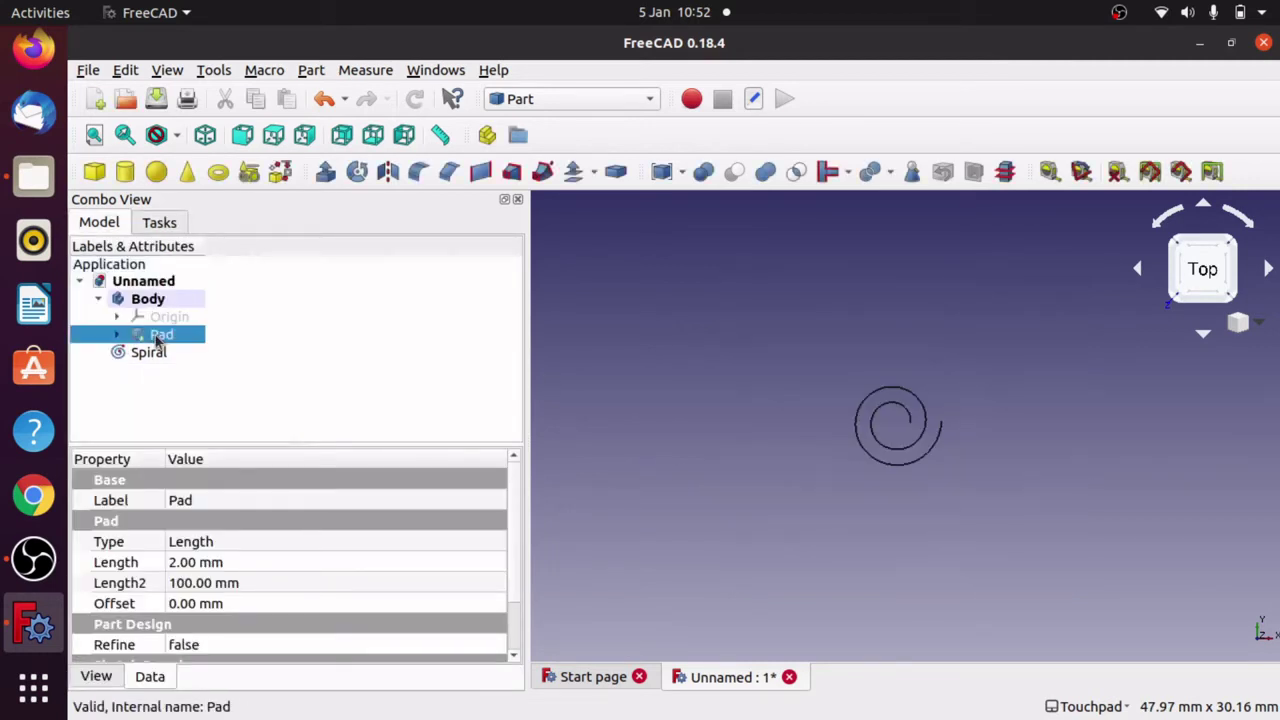
left_click(933, 423)
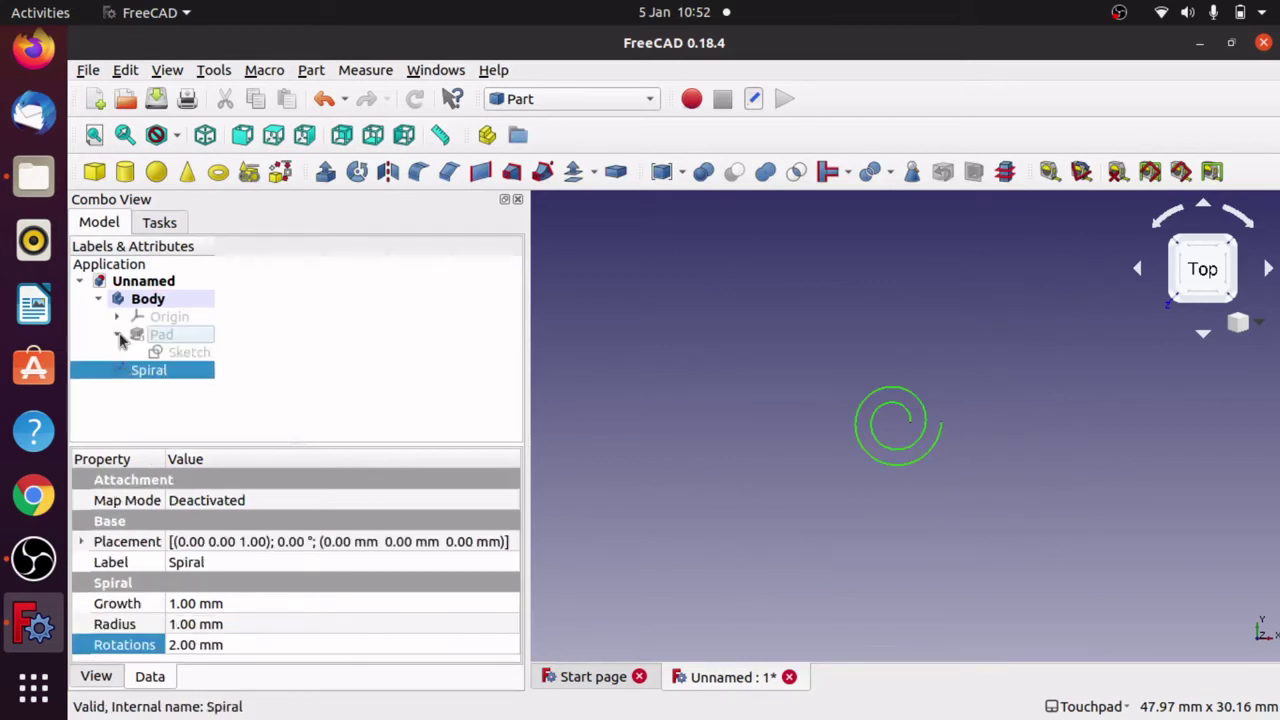
left_click(117, 334)
left_click(183, 356)
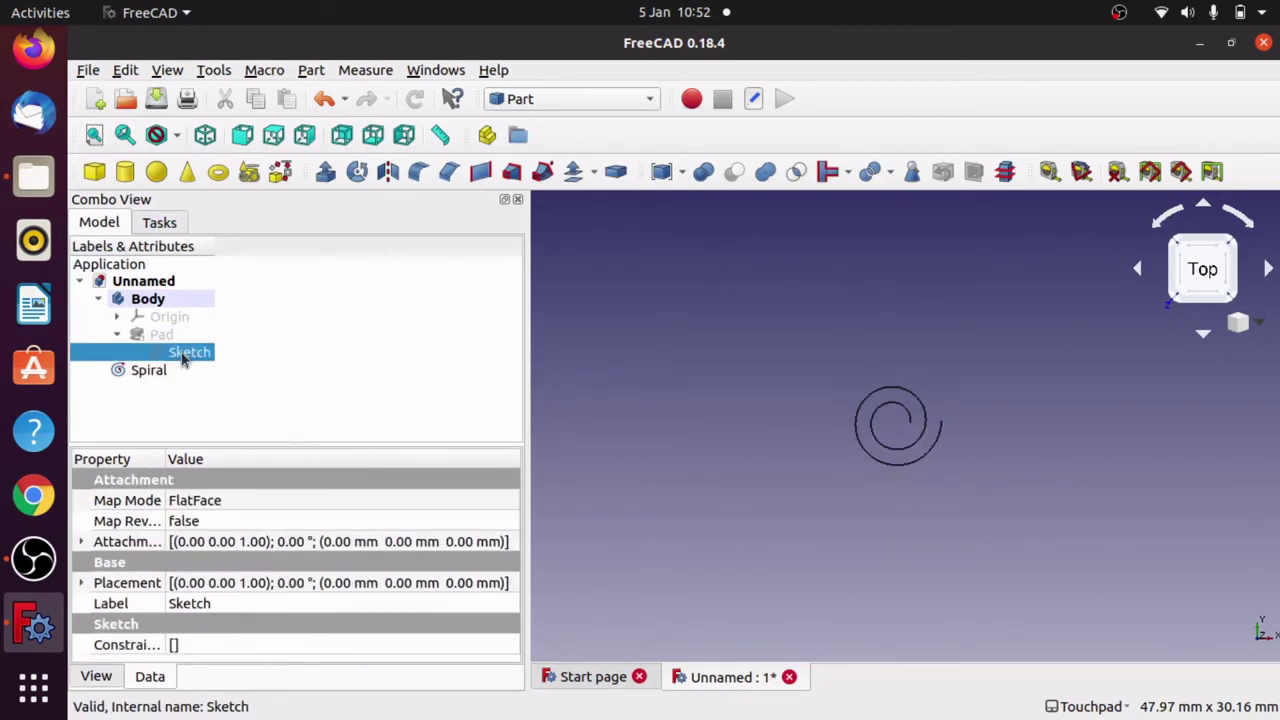
left_click(930, 454)
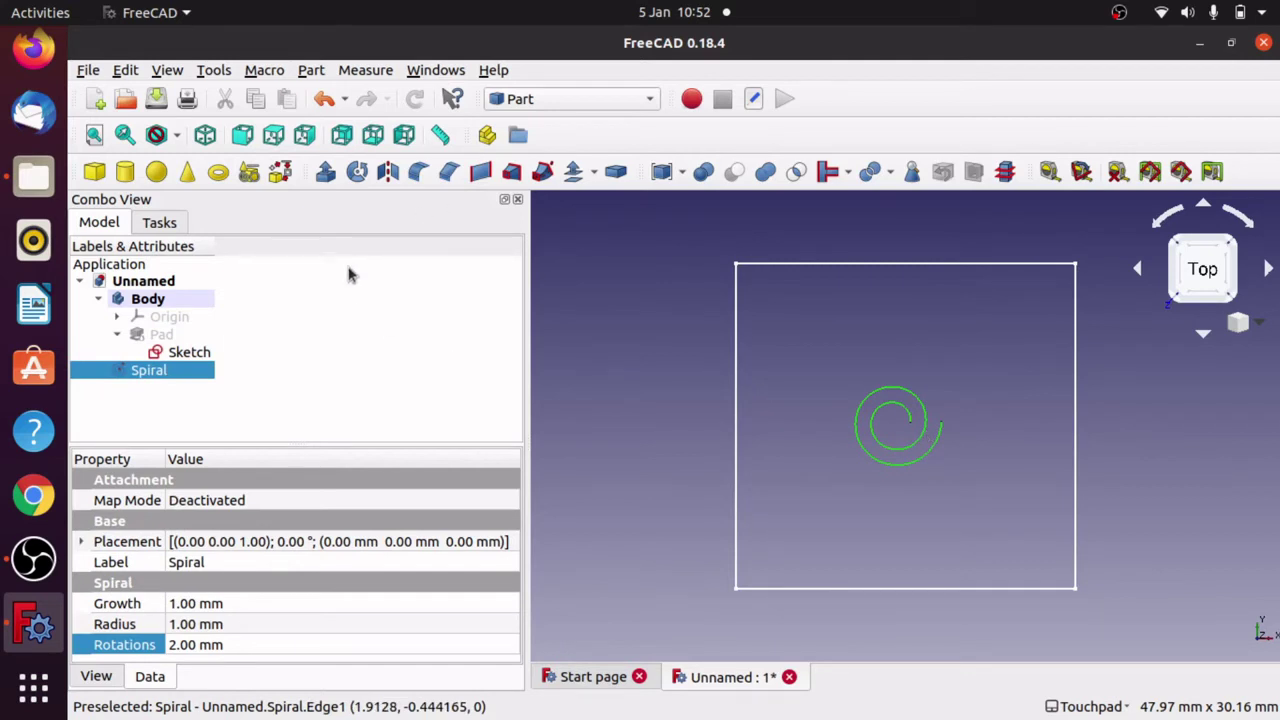
Set the Spiral to 2.40 rotations, 3 mm radius and 1.60 mm growth
left_click(390, 624)
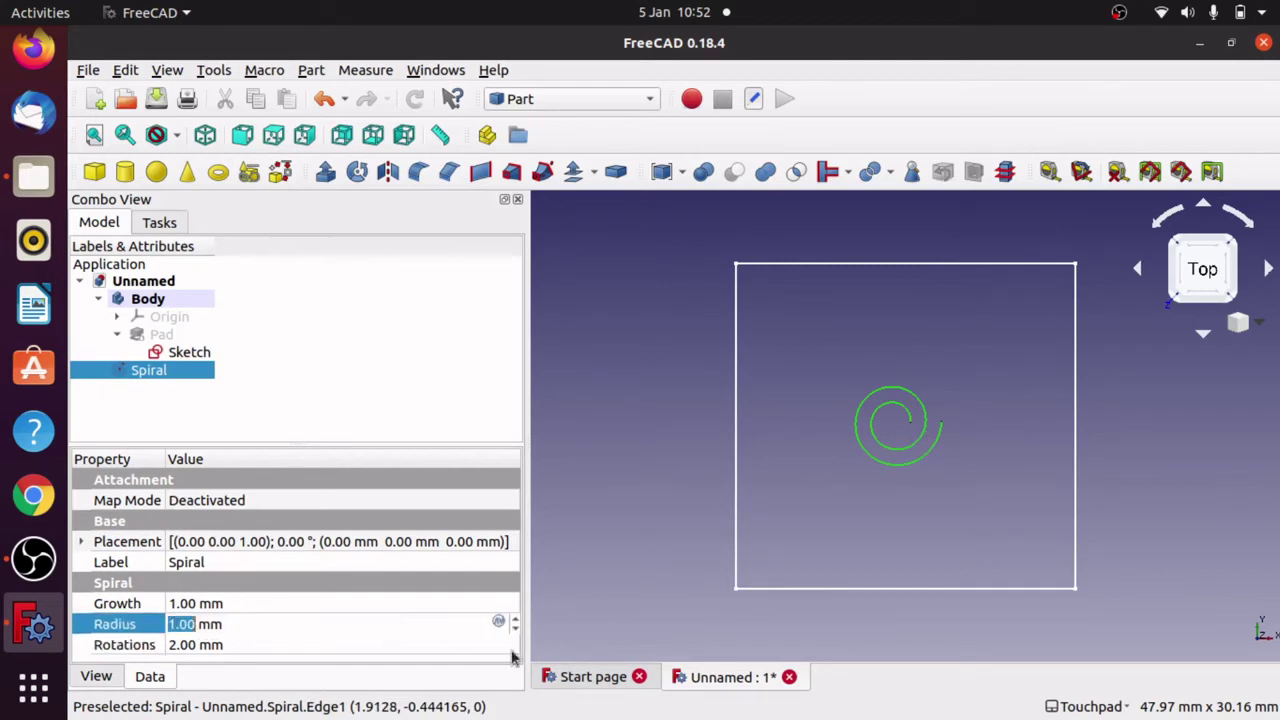
scroll(514, 624, "up", 10)
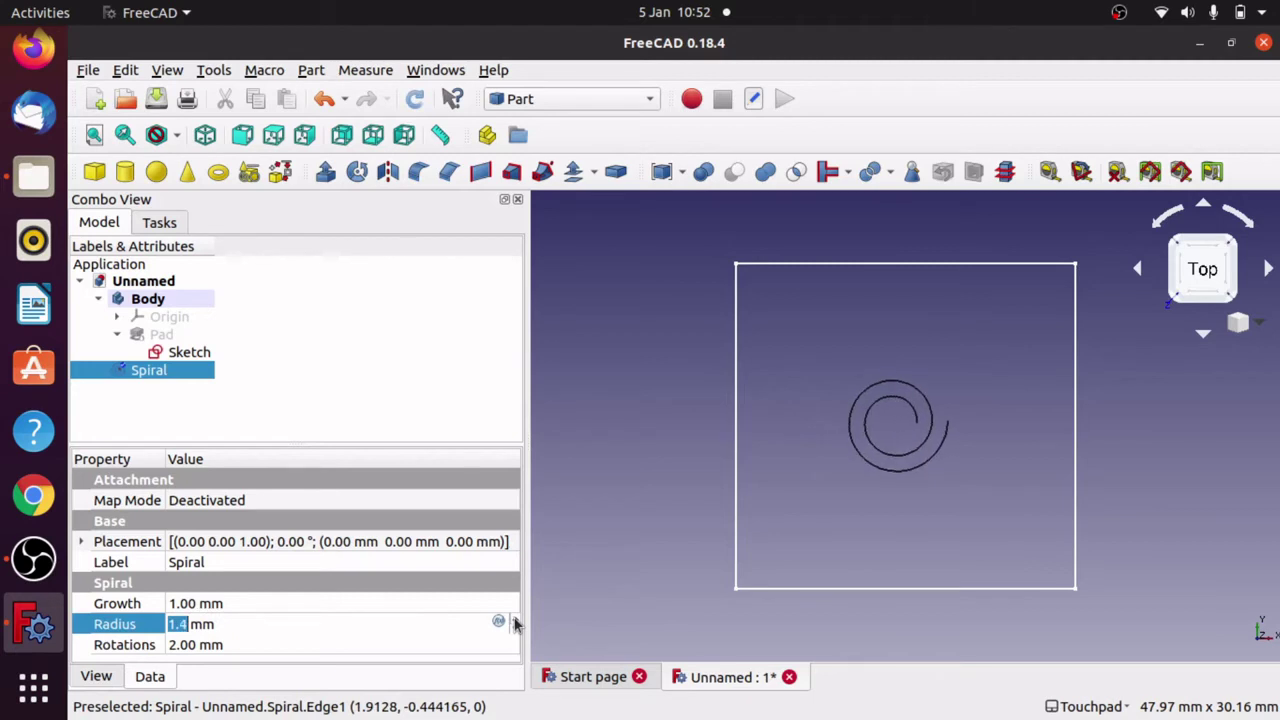
scroll(514, 624, "up", 3)
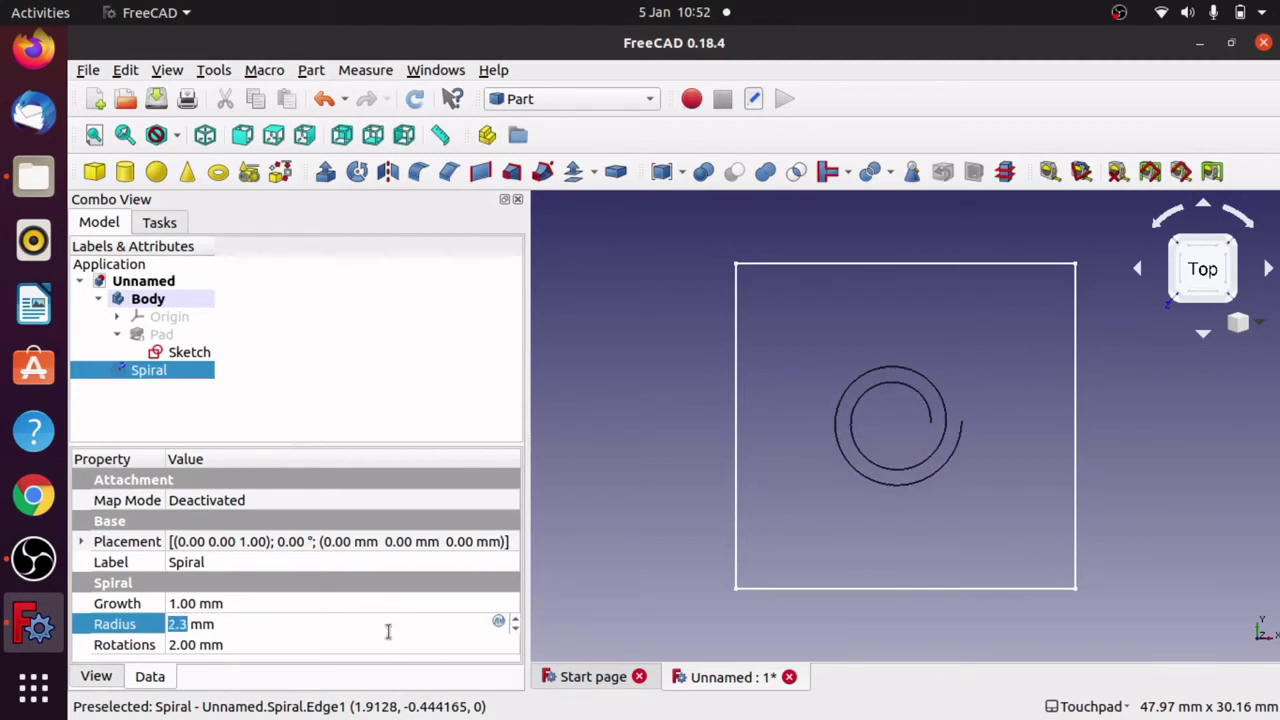
left_click(503, 648)
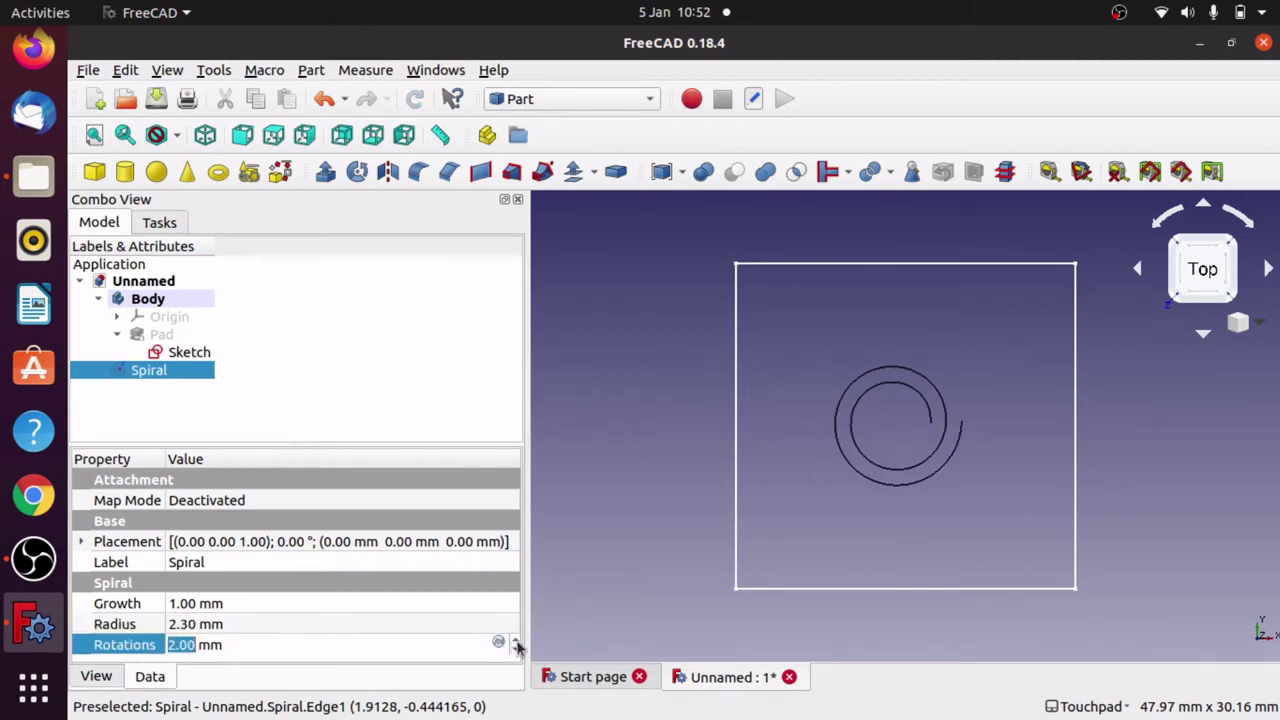
scroll(517, 647, "up", 1)
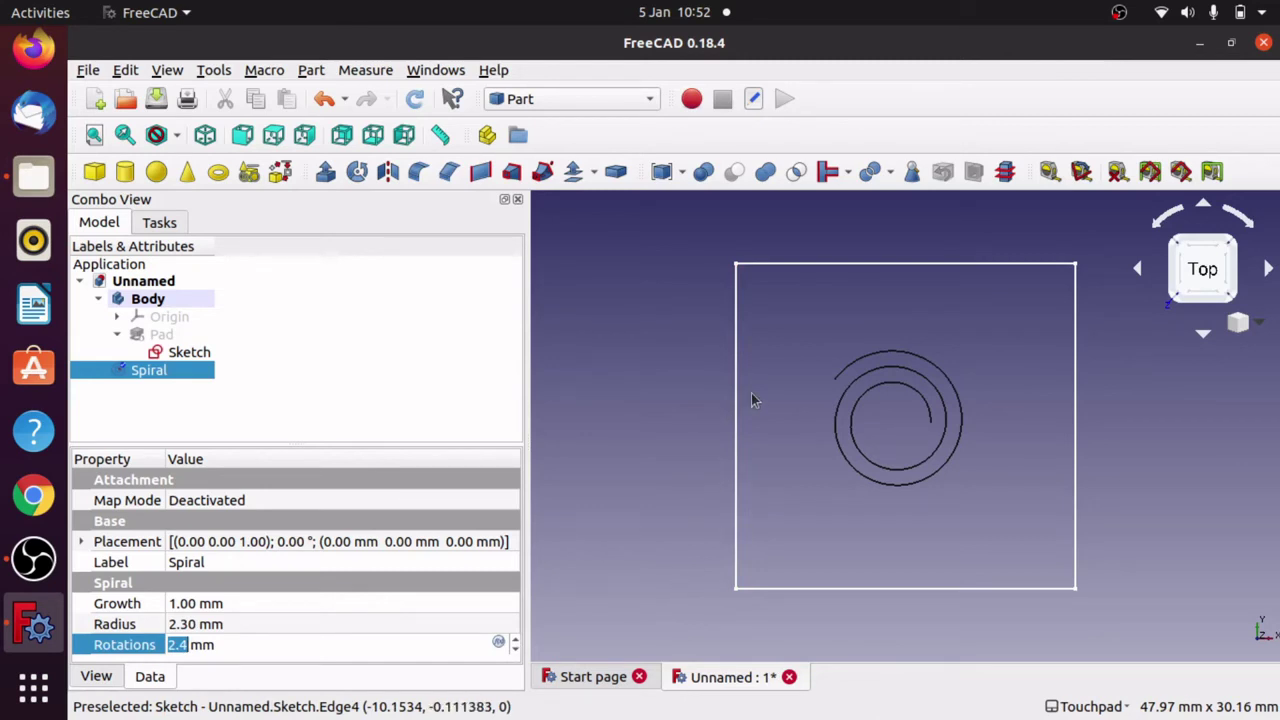
left_click(285, 628)
left_click(517, 622)
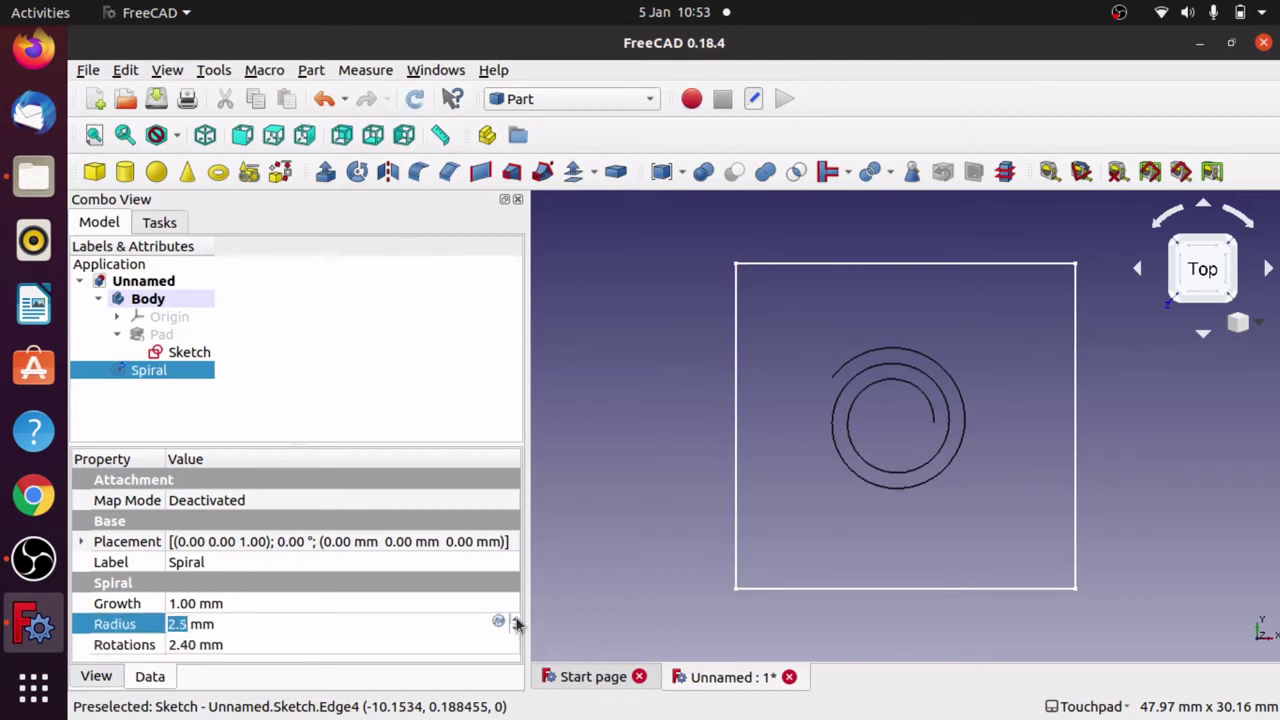
left_click(500, 603)
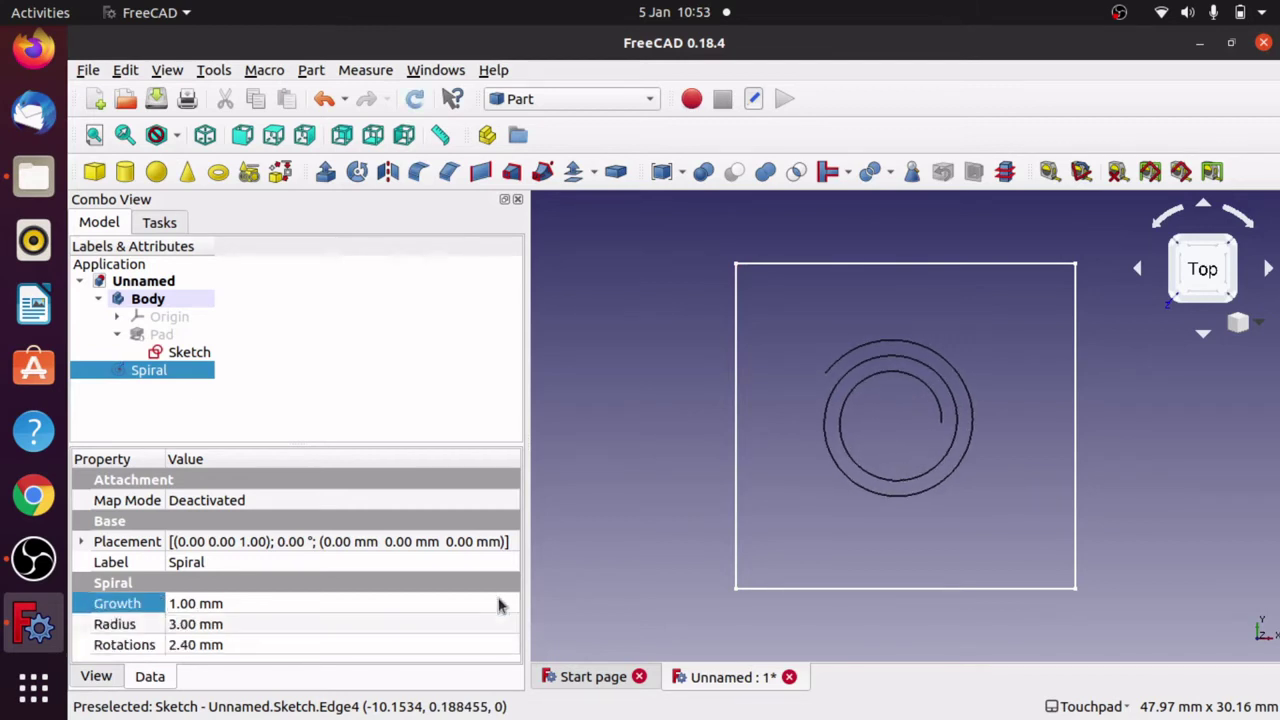
left_click(515, 598)
left_click(515, 599)
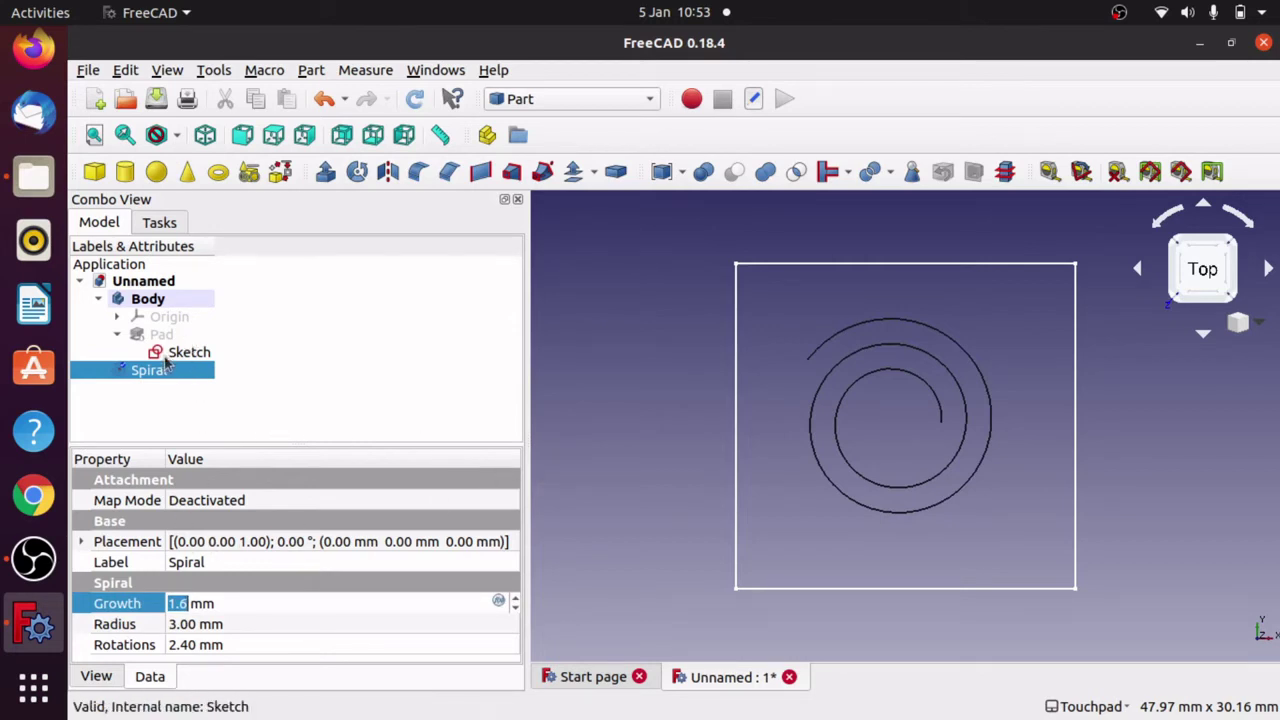
key("Return")
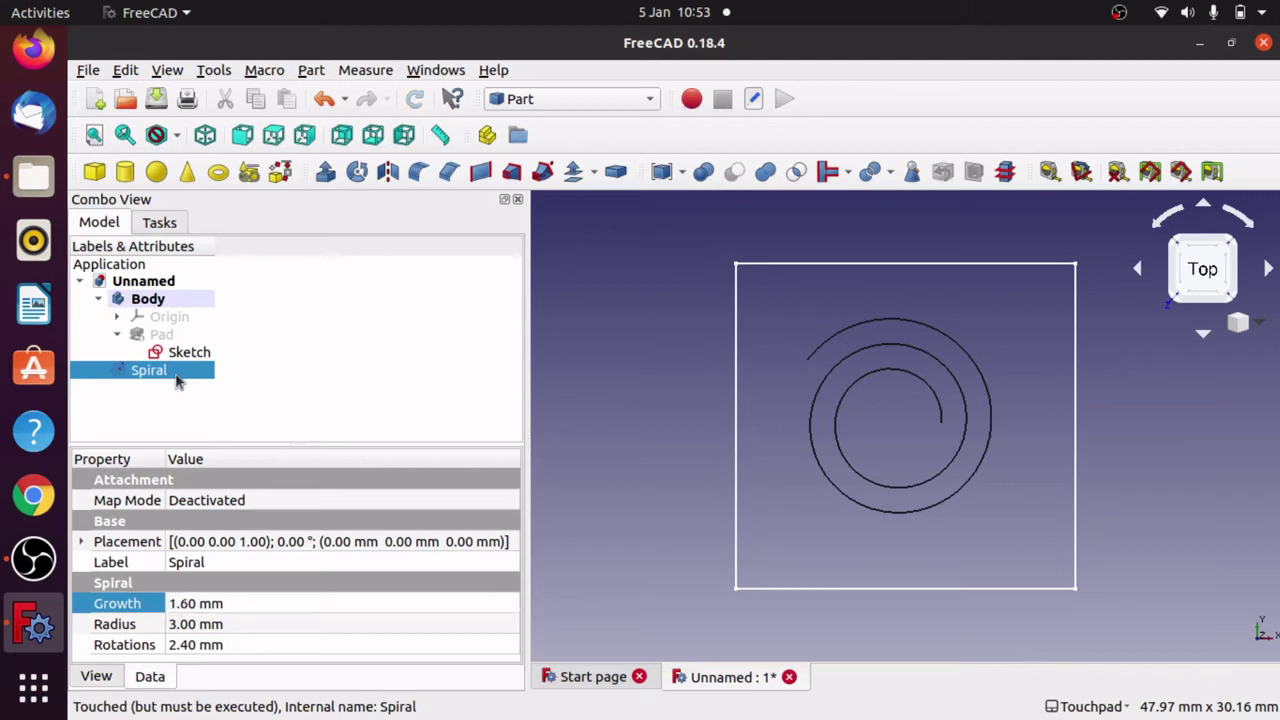
Drag the Spiral along X with Transform to a placement of (-5.50, 0, 0) mm
double_click(175, 375)
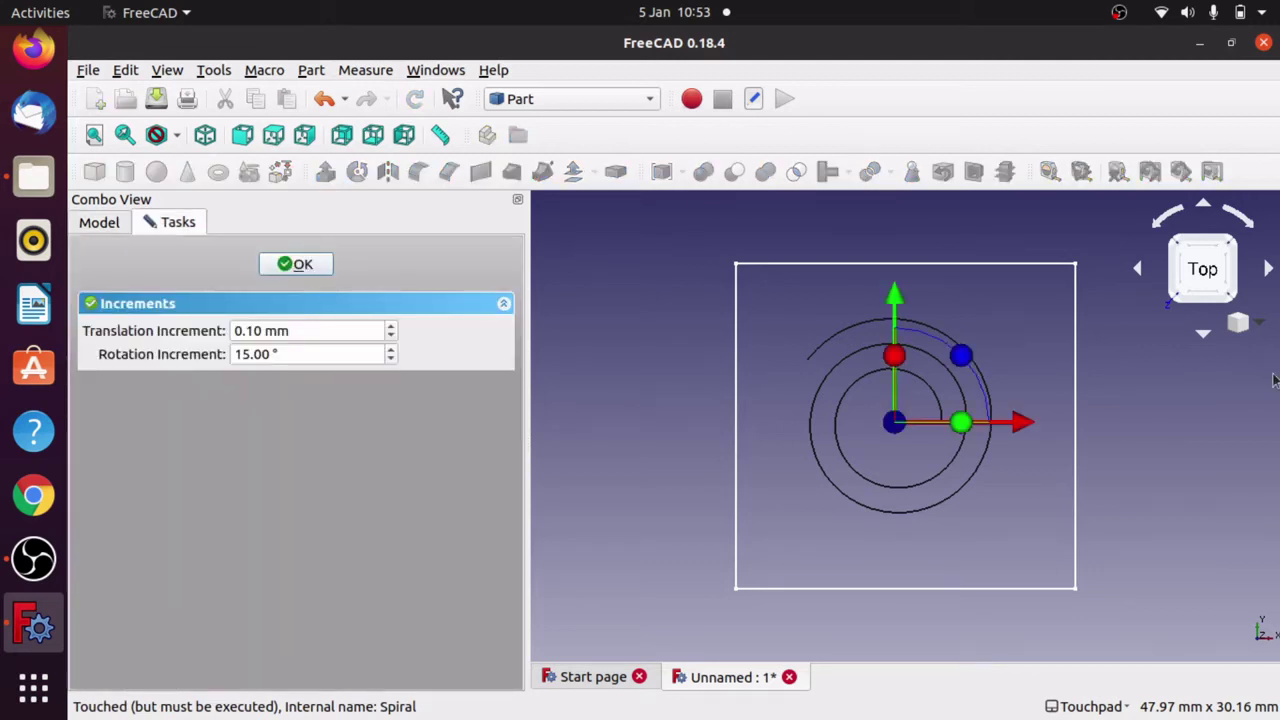
left_click_drag(1027, 428, 940, 433)
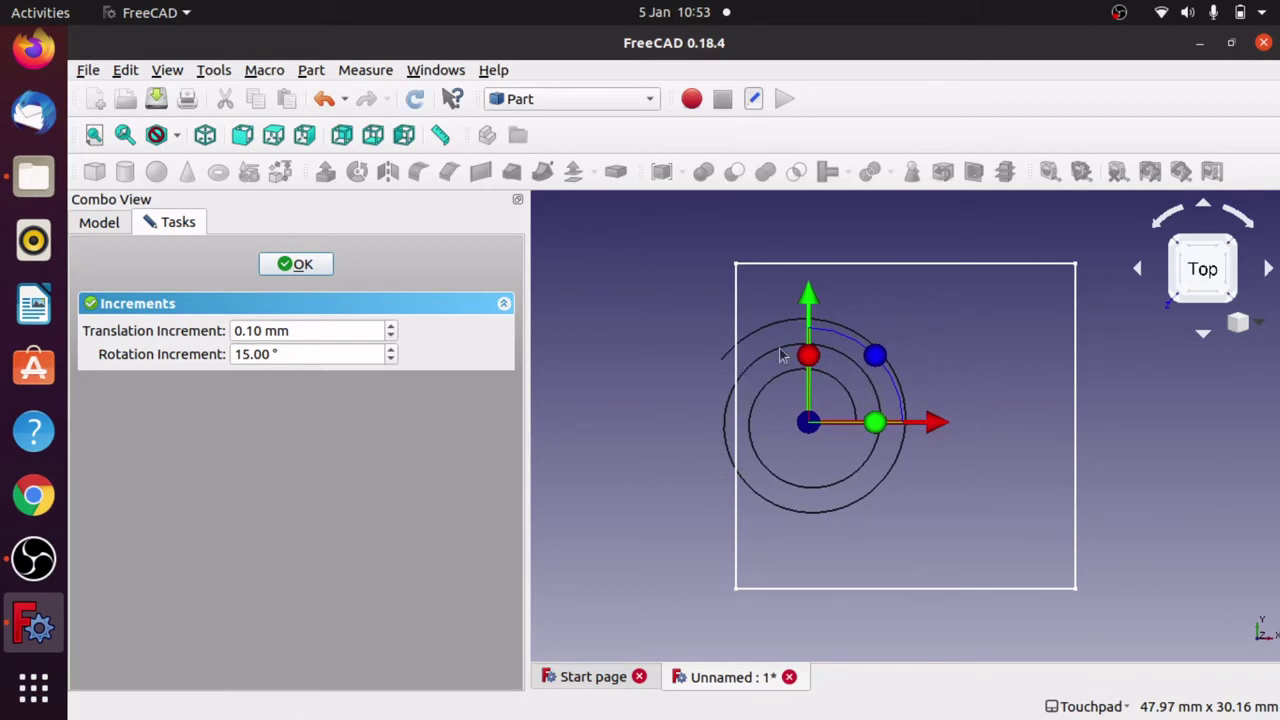
left_click(303, 264)
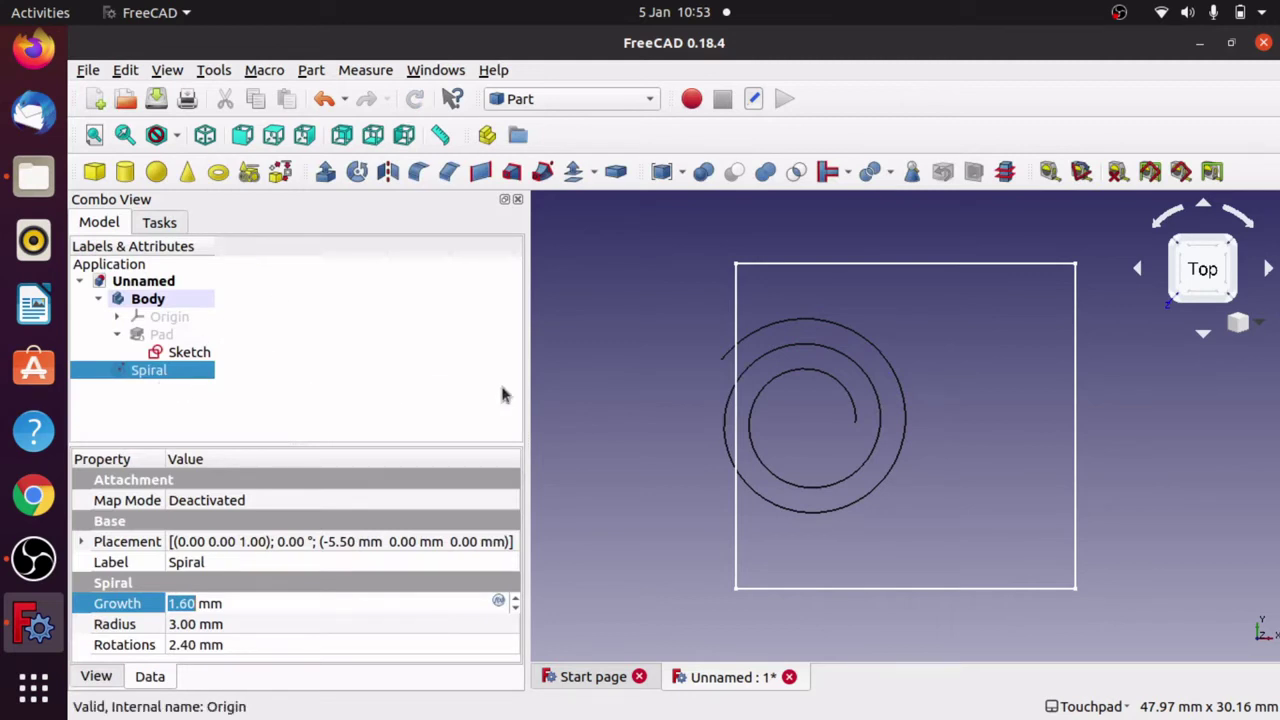
Show the Pad again, select its narrow side face, and return to Part Design
left_click(153, 335)
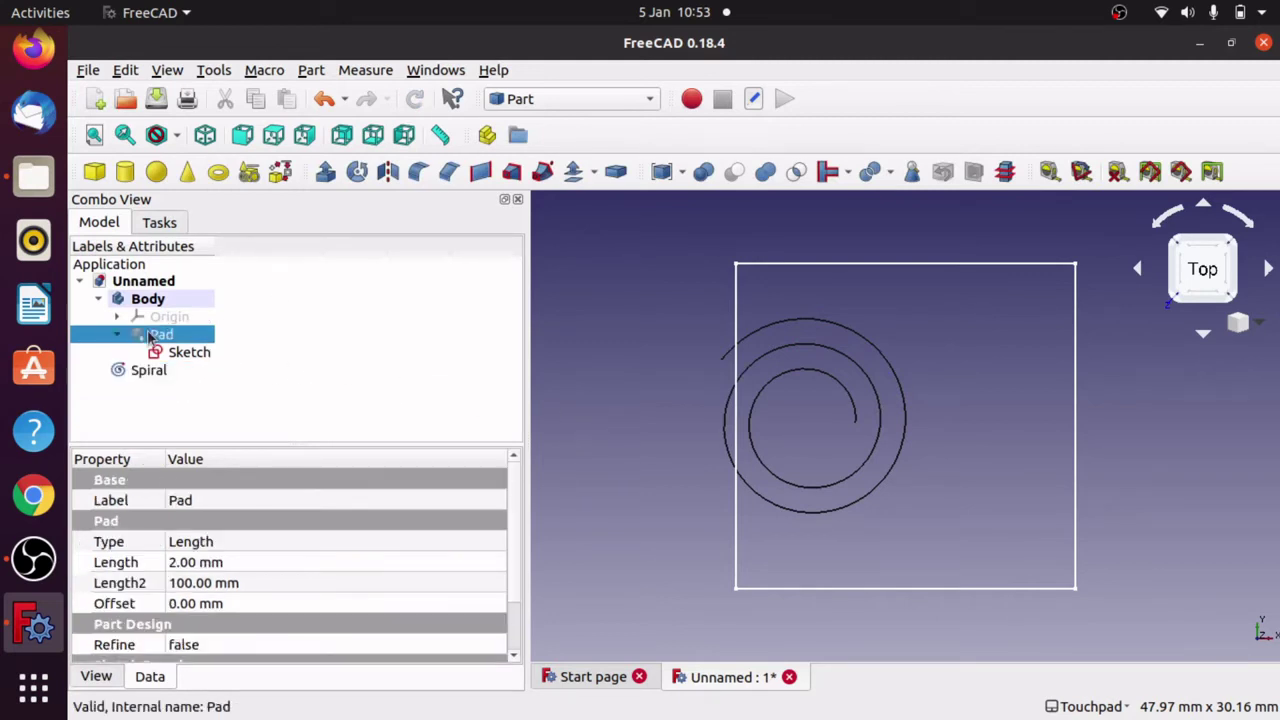
key("space")
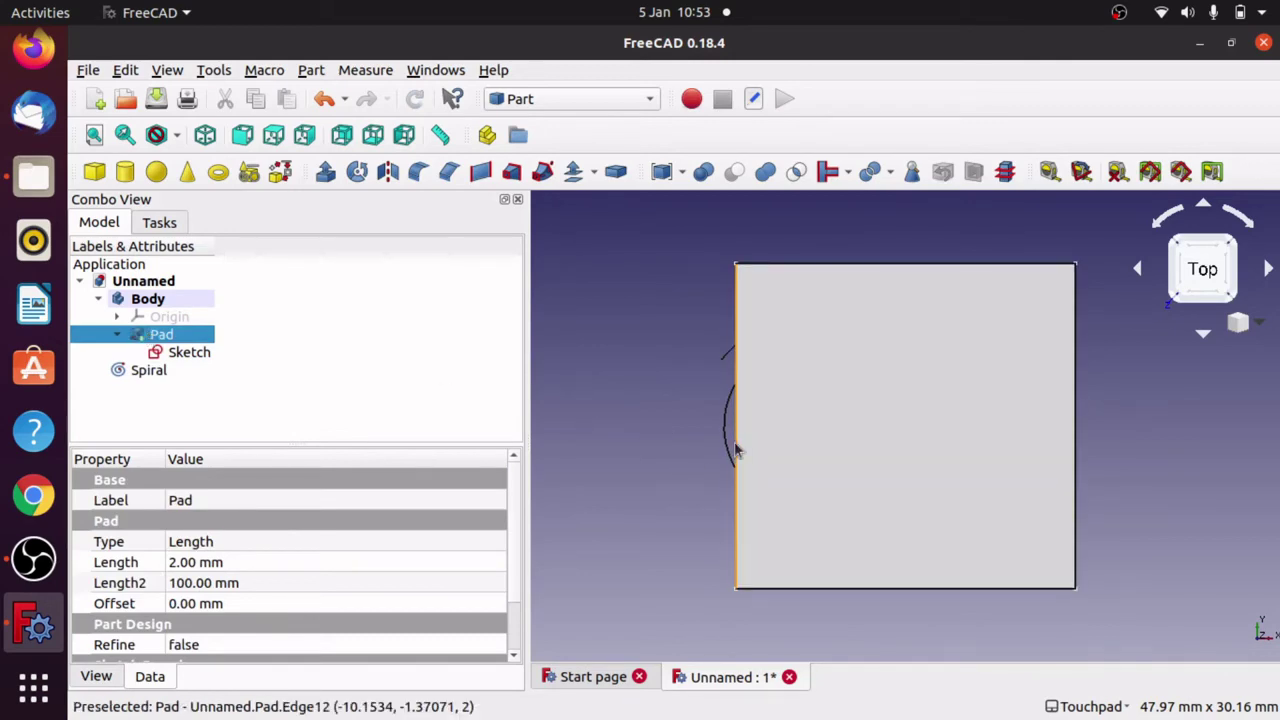
left_click_drag(743, 457, 732, 510, "alt")
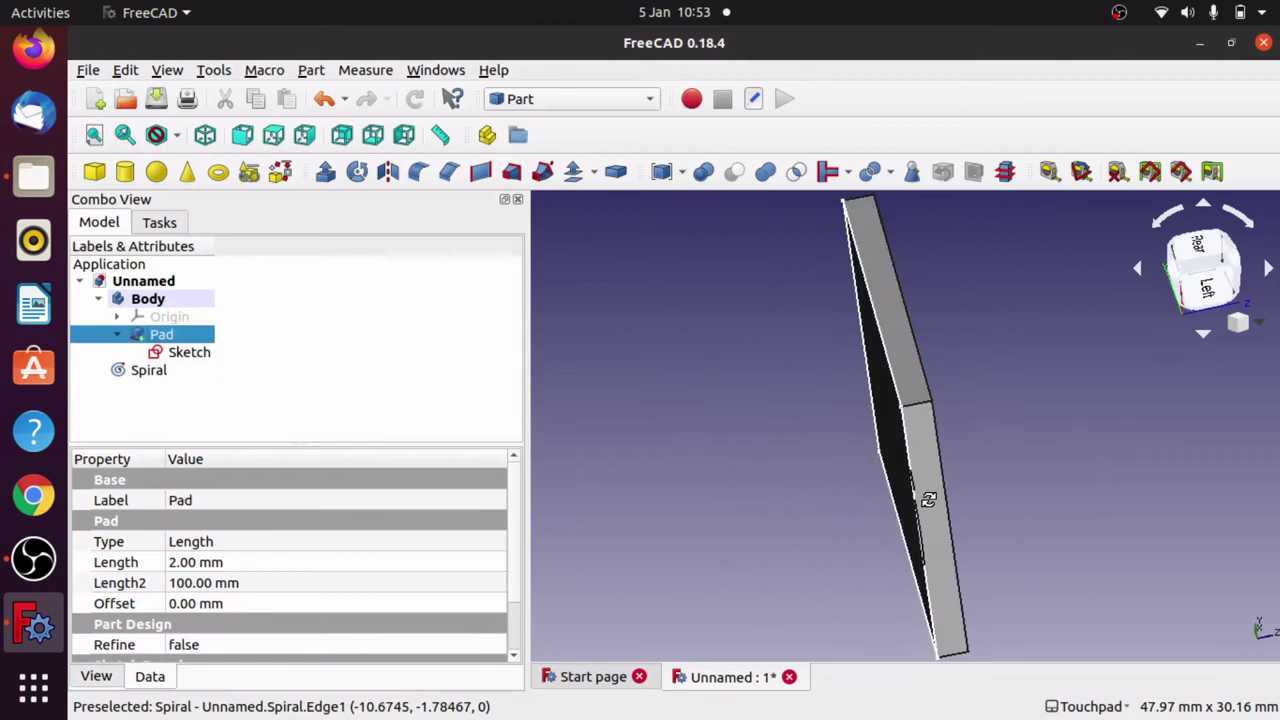
middle_click_drag(928, 499, 729, 446)
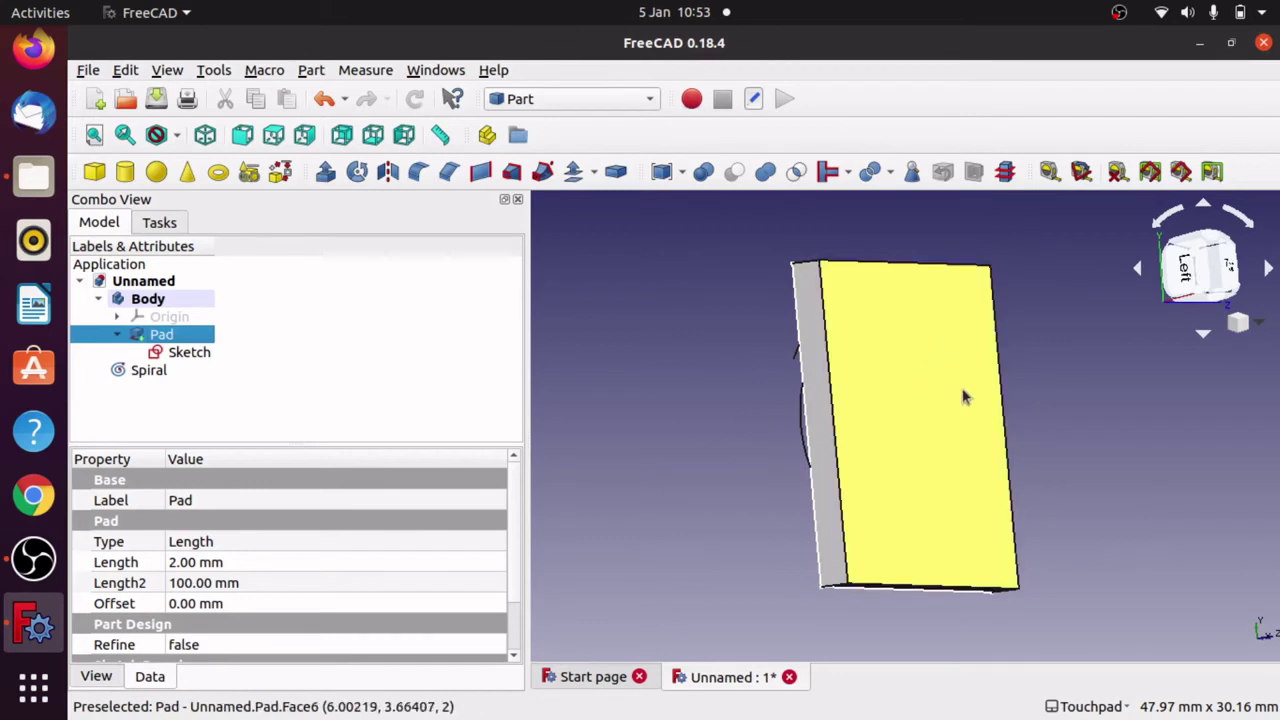
left_click(812, 400)
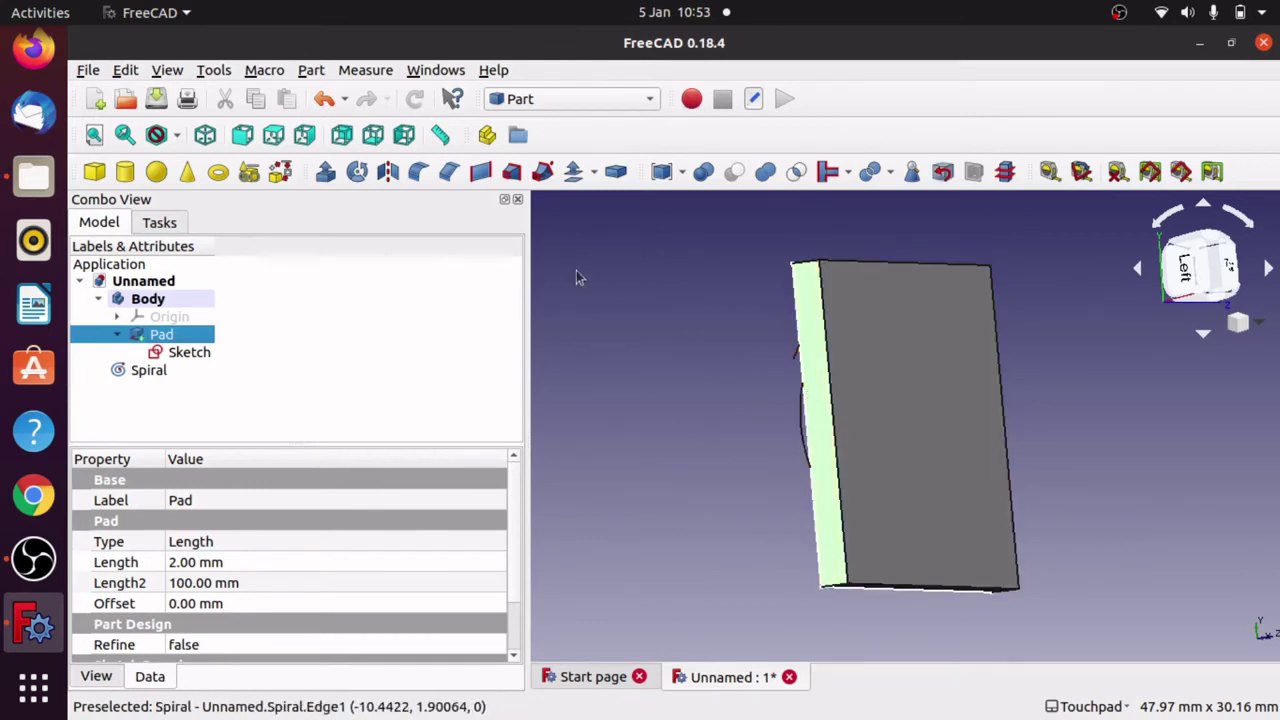
left_click(571, 104)
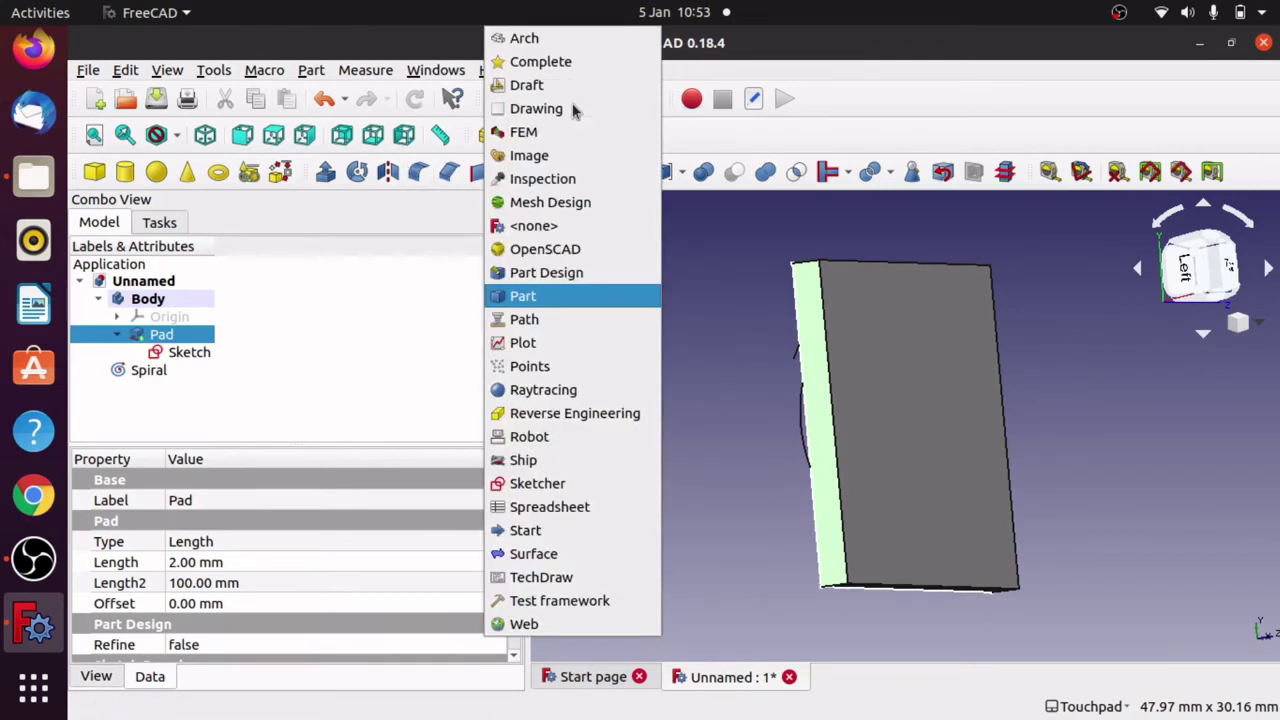
left_click(578, 273)
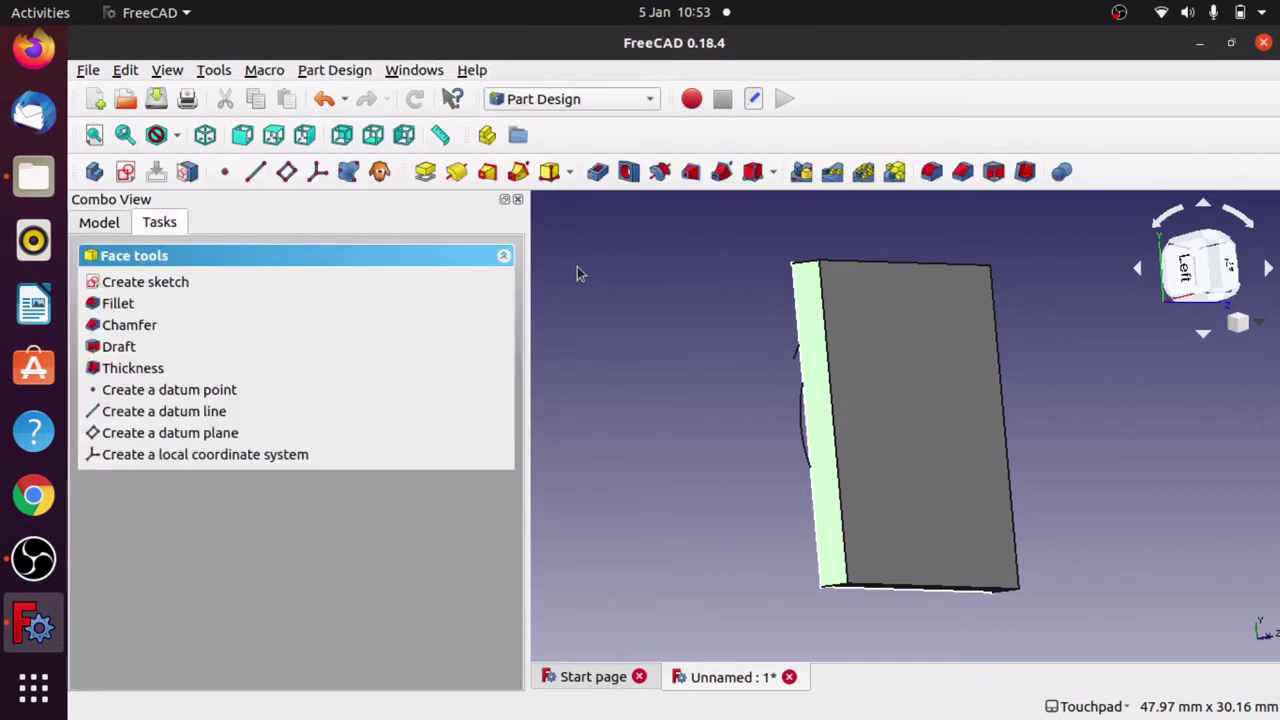
Create a new sketch on the pad's narrow side face
left_click(715, 396)
left_click(816, 391)
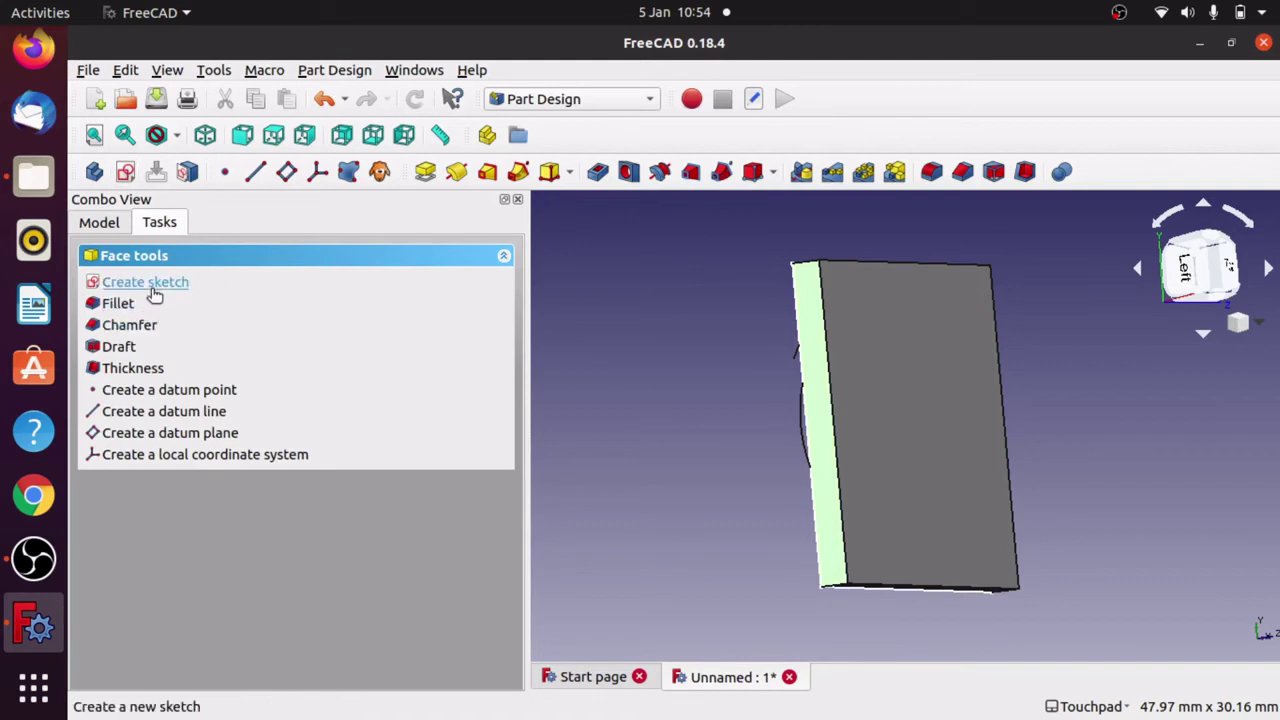
left_click(125, 172)
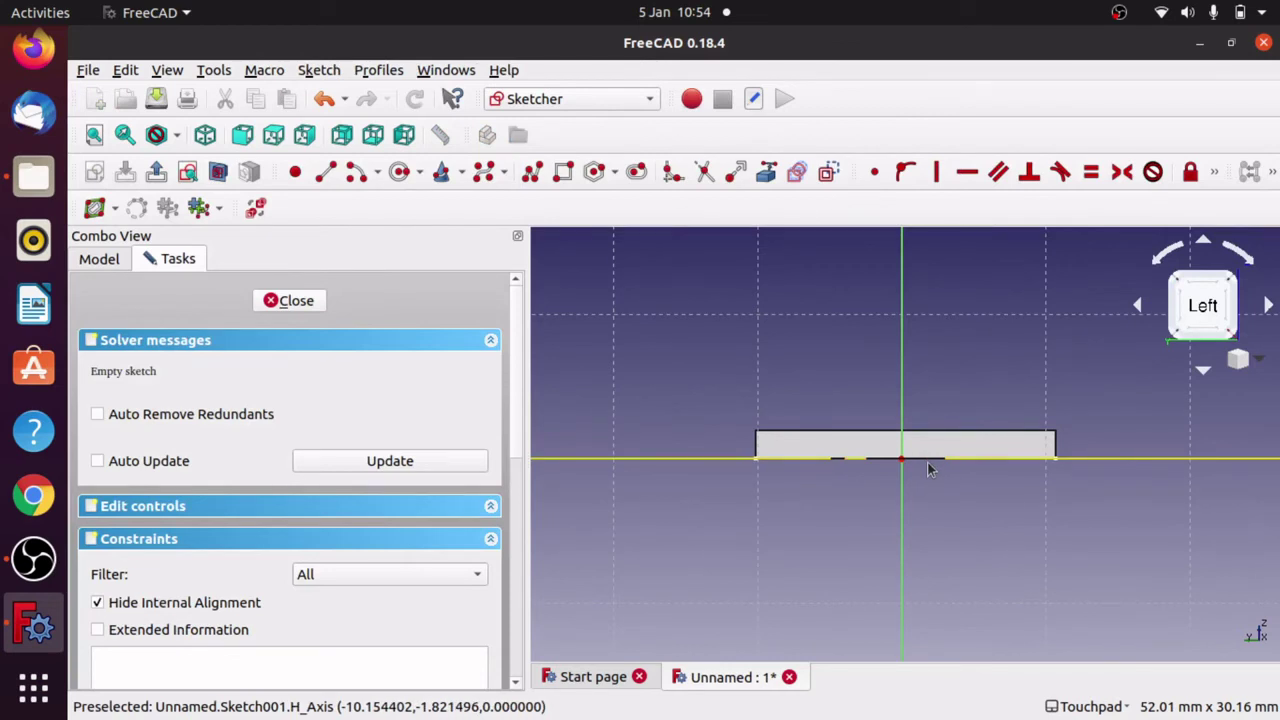
scroll(927, 461, "up", 5)
scroll(930, 465, "up", 1)
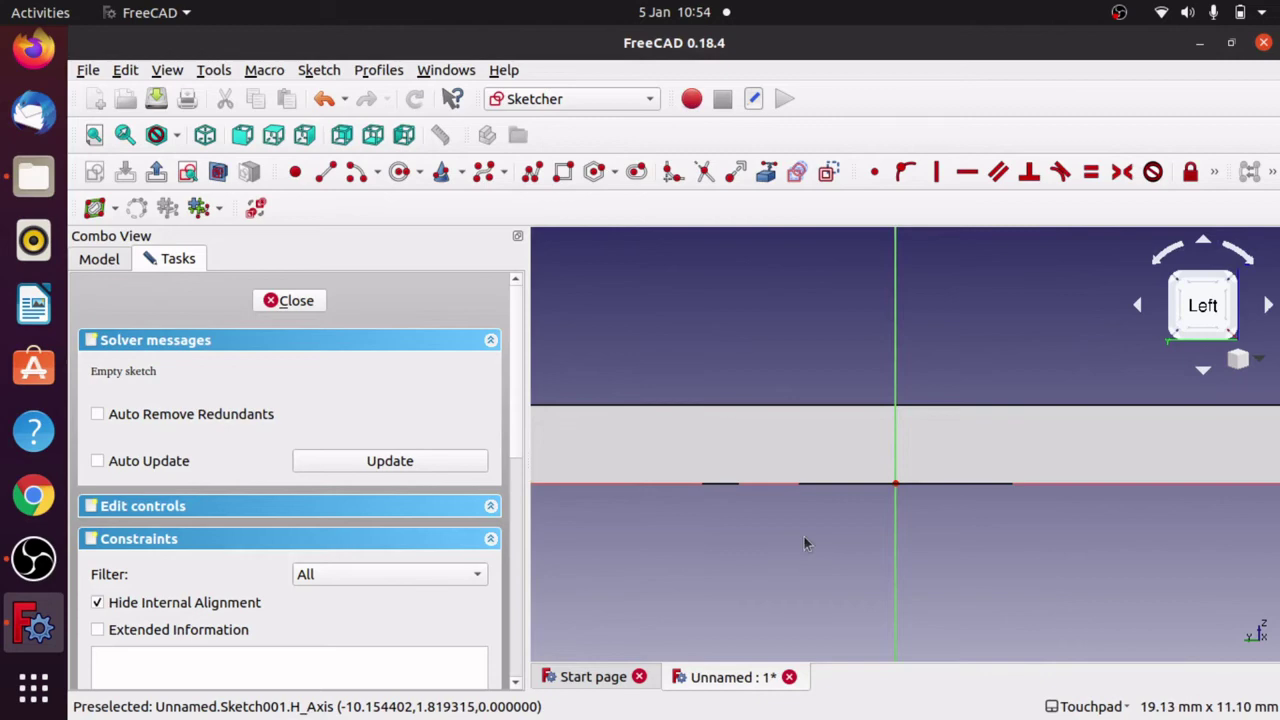
mouse_move(806, 540)
left_mouse_down("alt")
mouse_move(825, 565)
mouse_move(810, 550)
left_mouse_up("alt")
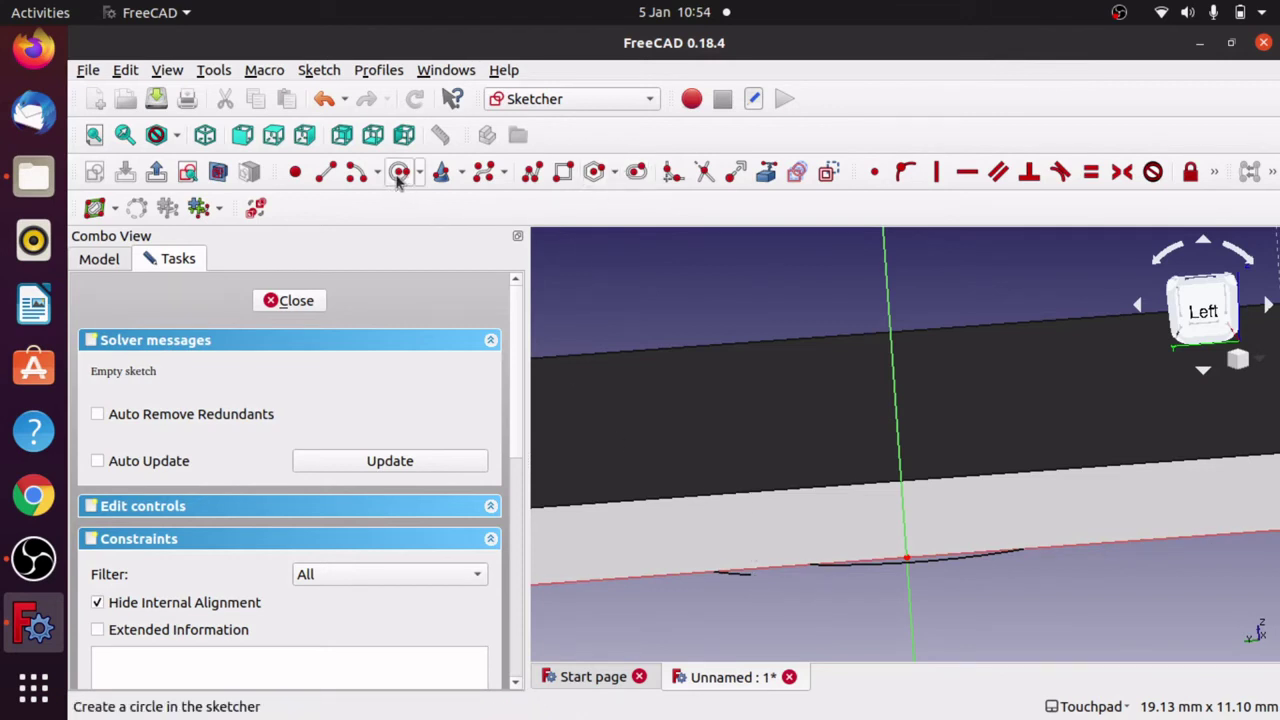
Draw a small circle near the plate edge and close the sketch
left_click(398, 174)
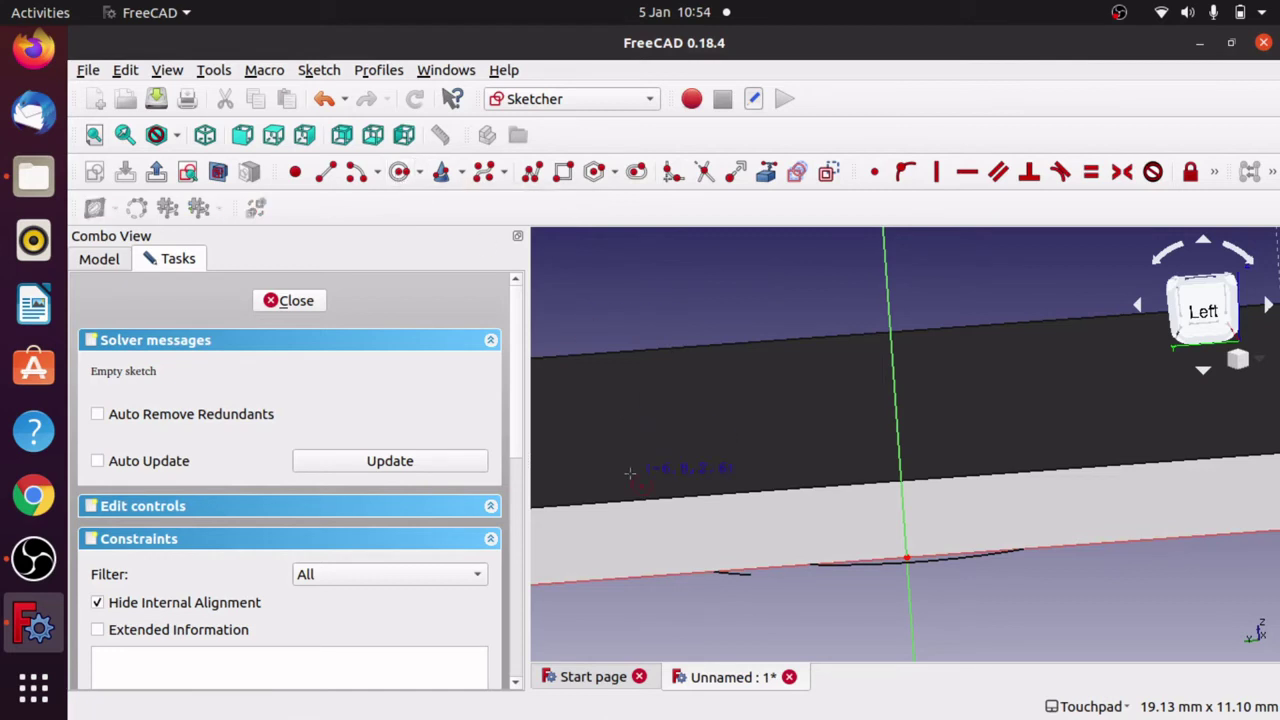
left_click(711, 487)
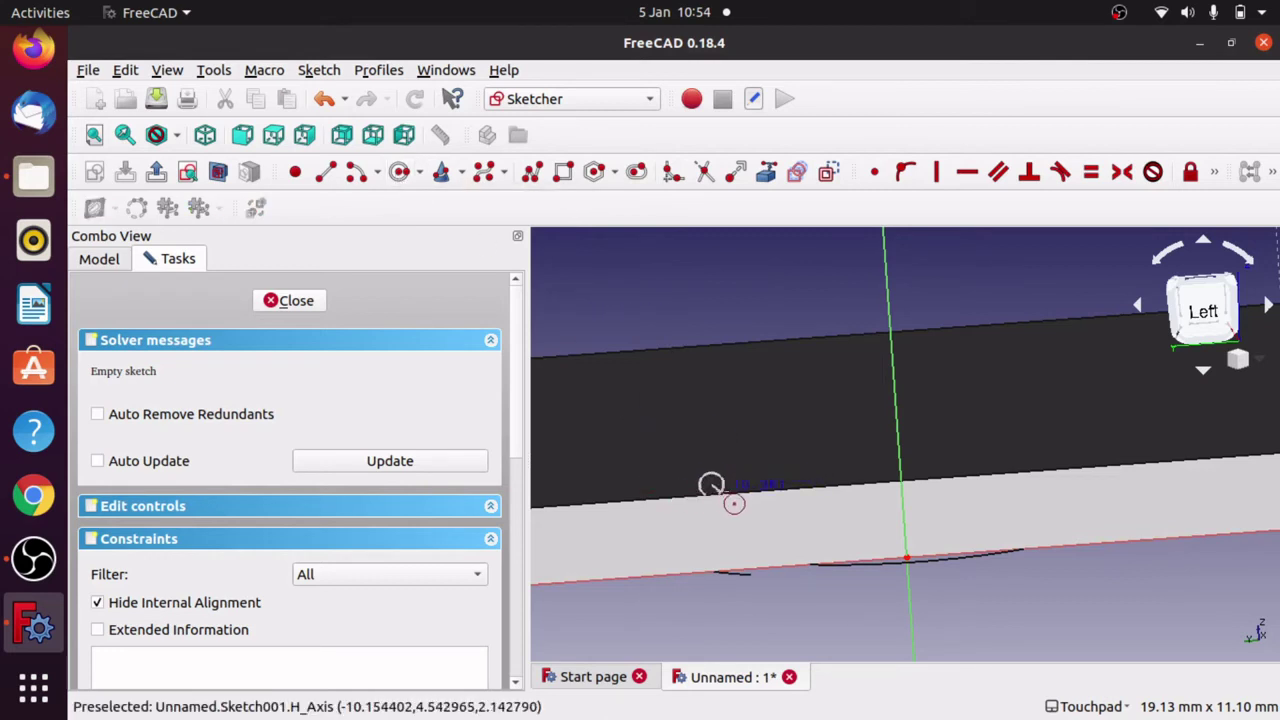
left_click(741, 505)
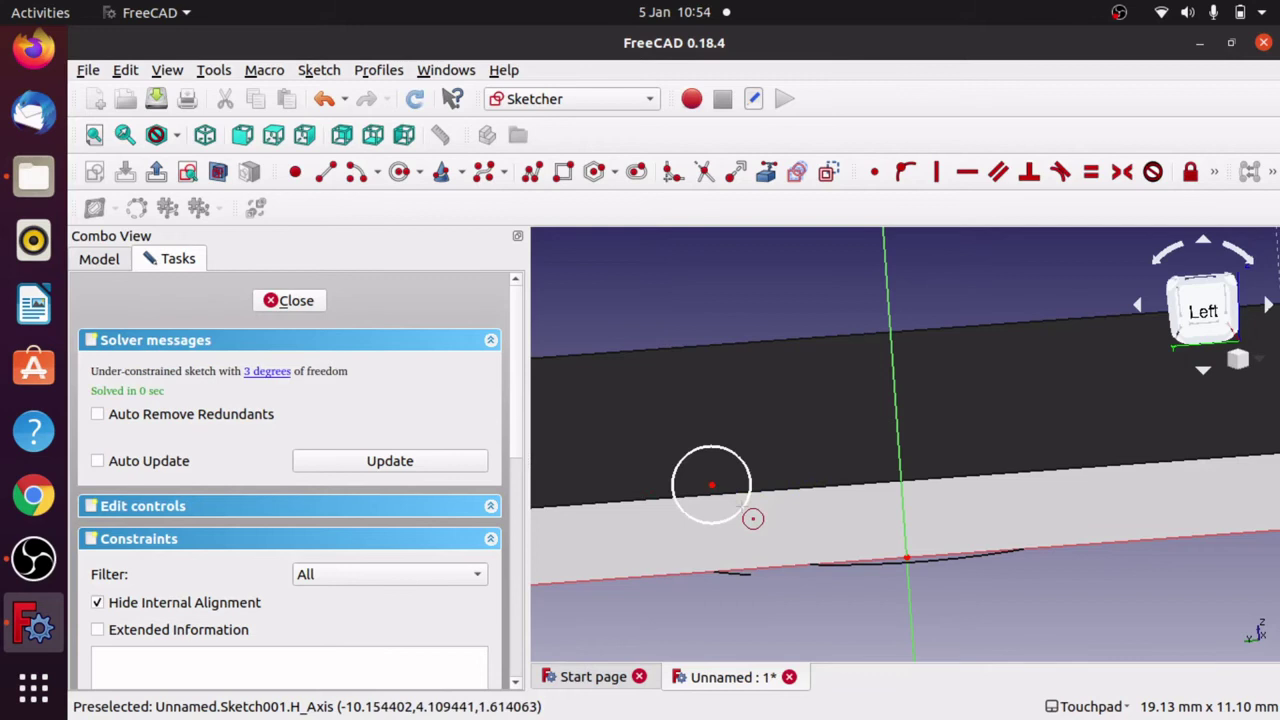
left_click(298, 301)
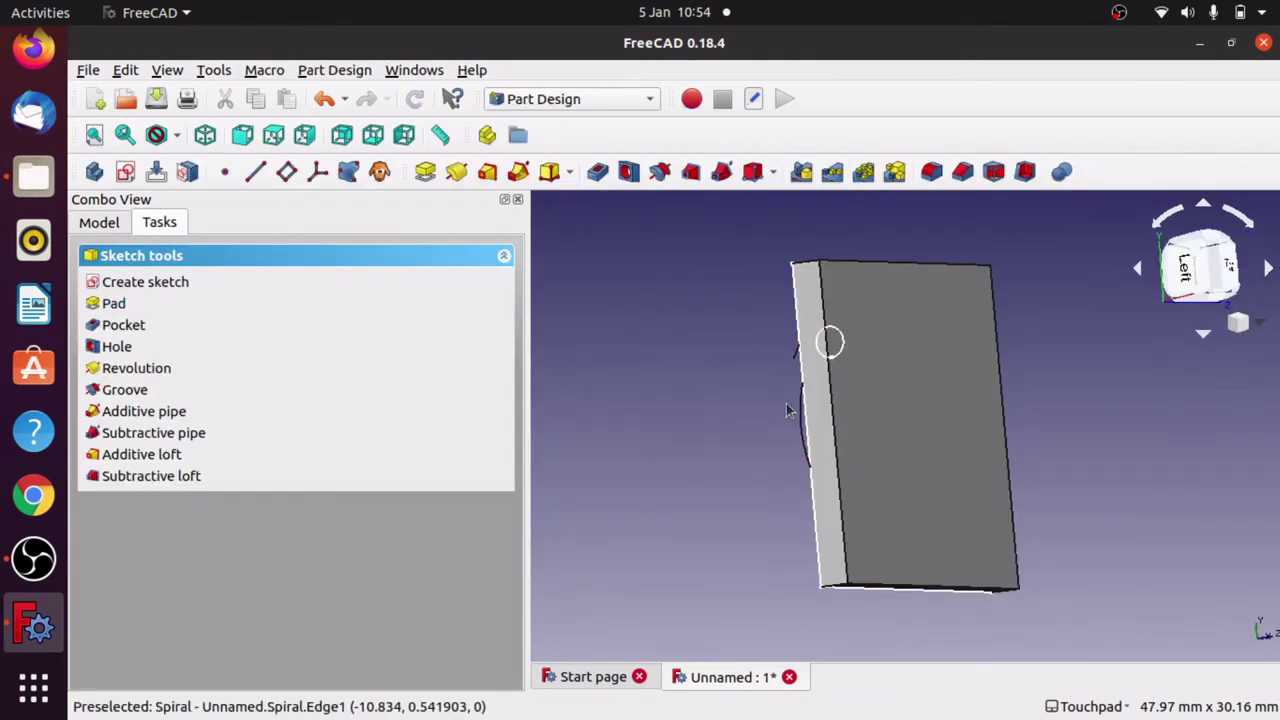
Tilt the view of the plate and show the Model tree
mouse_move(718, 498)
left_mouse_down("alt")
mouse_move(777, 517)
mouse_move(857, 514)
mouse_move(900, 420)
mouse_move(990, 340)
mouse_move(829, 429)
left_mouse_up("alt")
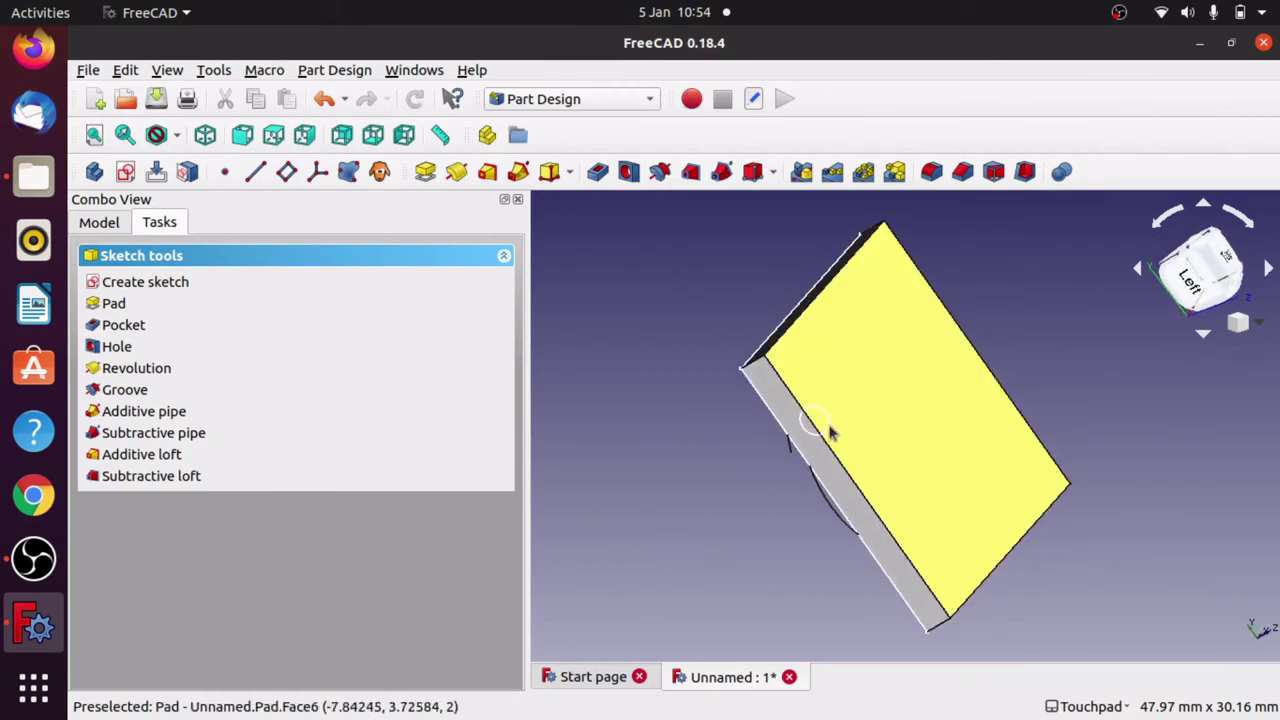
left_click(826, 428)
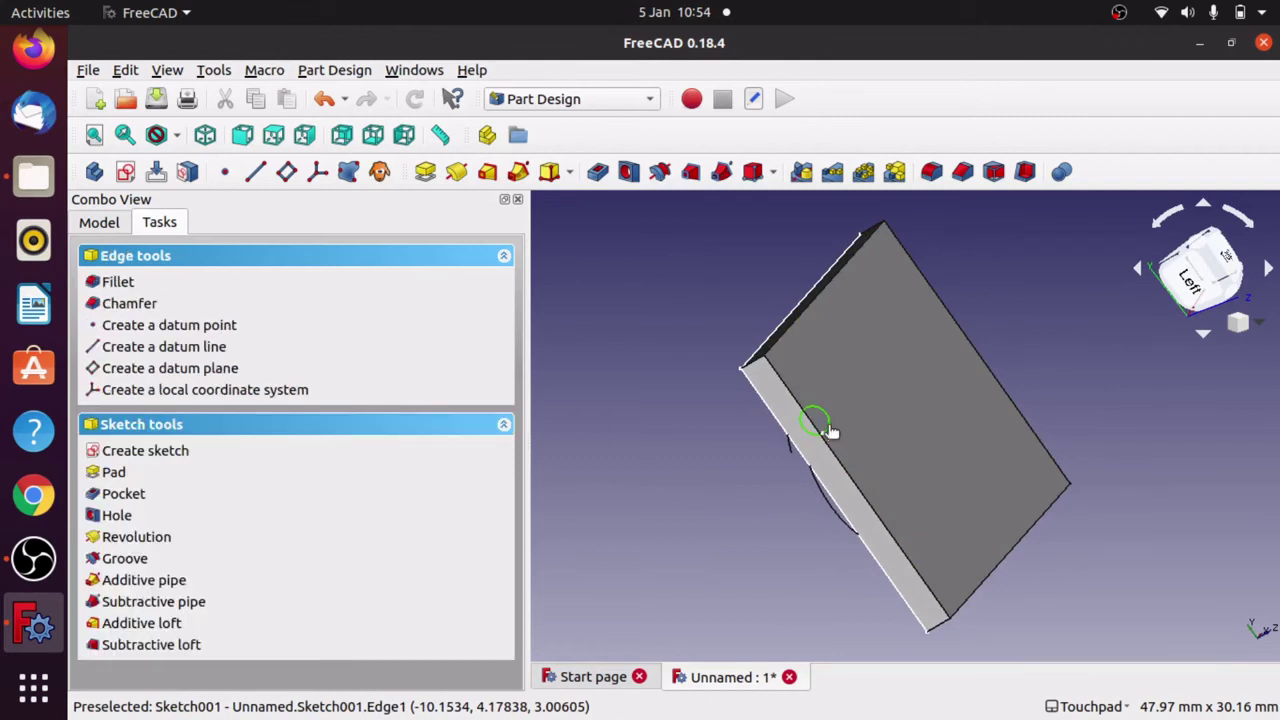
left_click(829, 431)
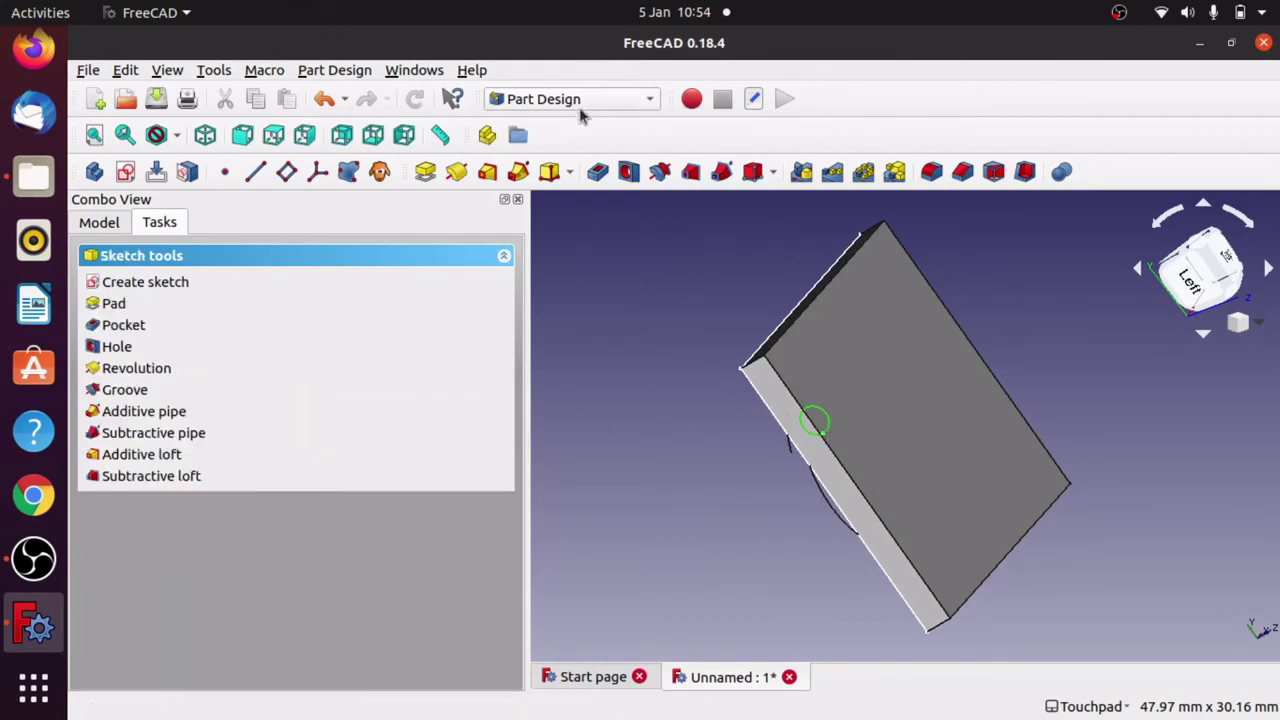
left_click(125, 221)
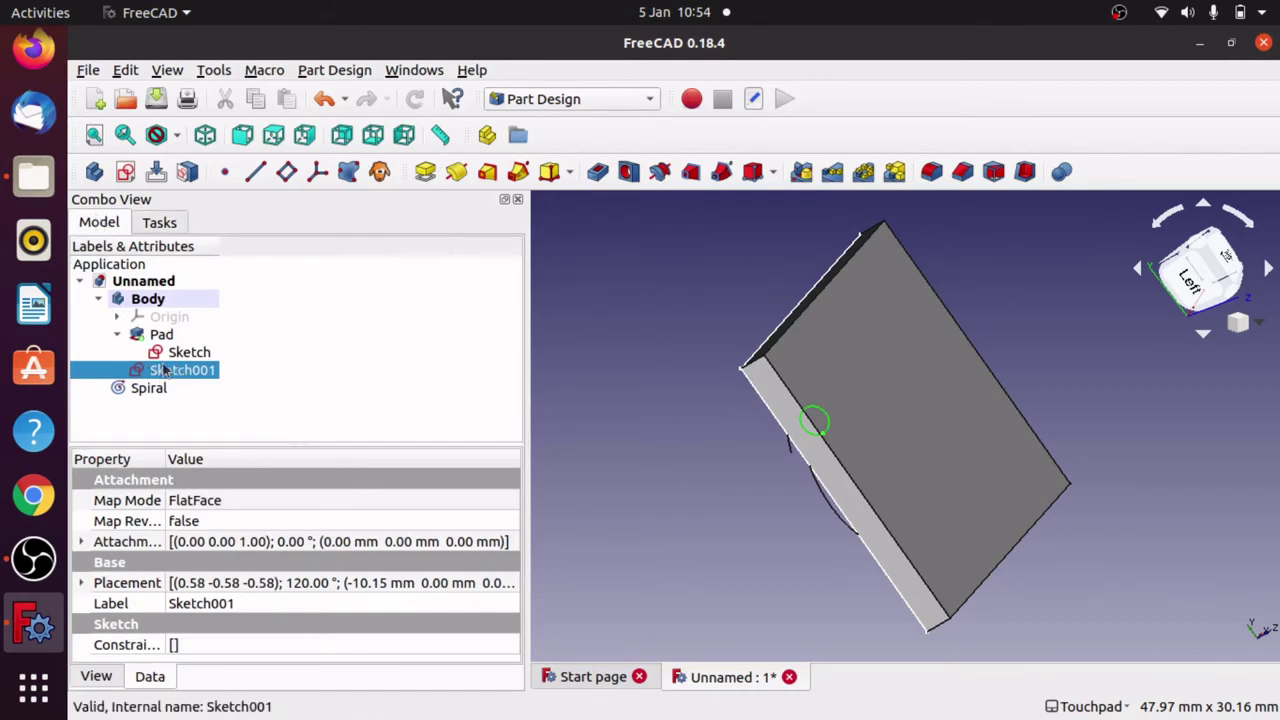
Reopen Sketch001 to inspect the circle, then close it
double_click(192, 371)
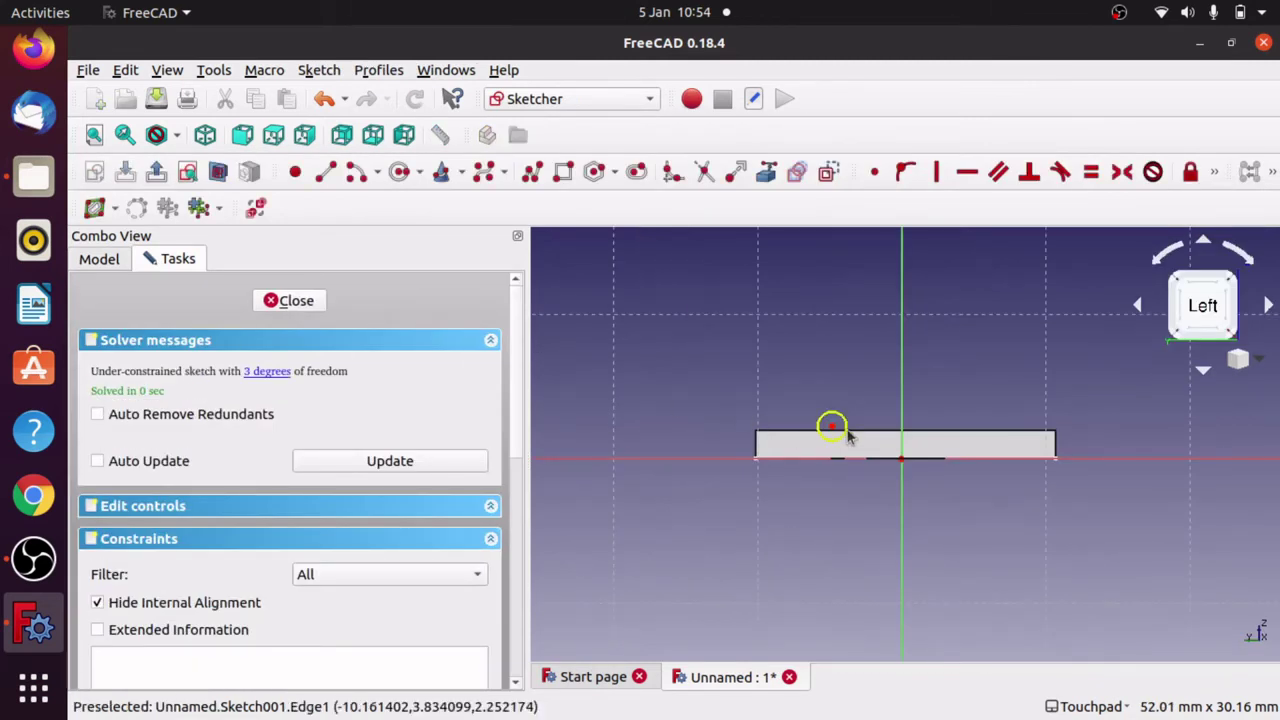
key("g")
key("y")
key("Escape")
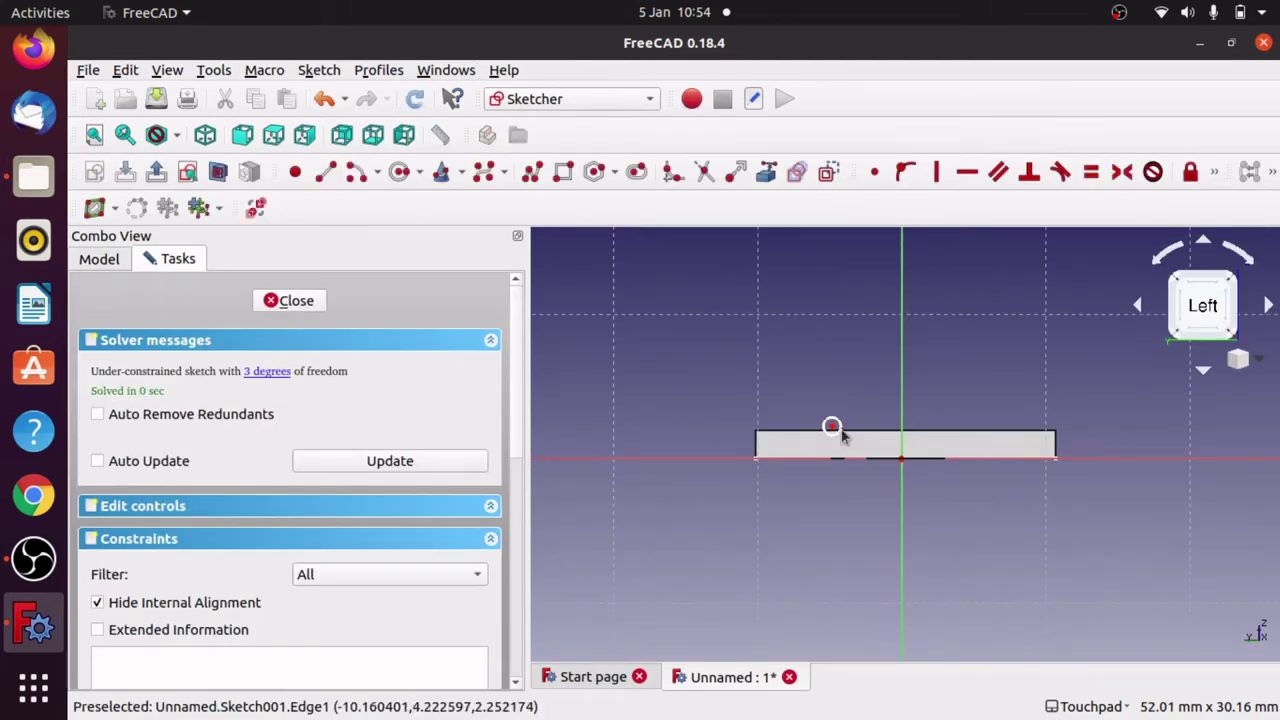
scroll(800, 420, "up", 10)
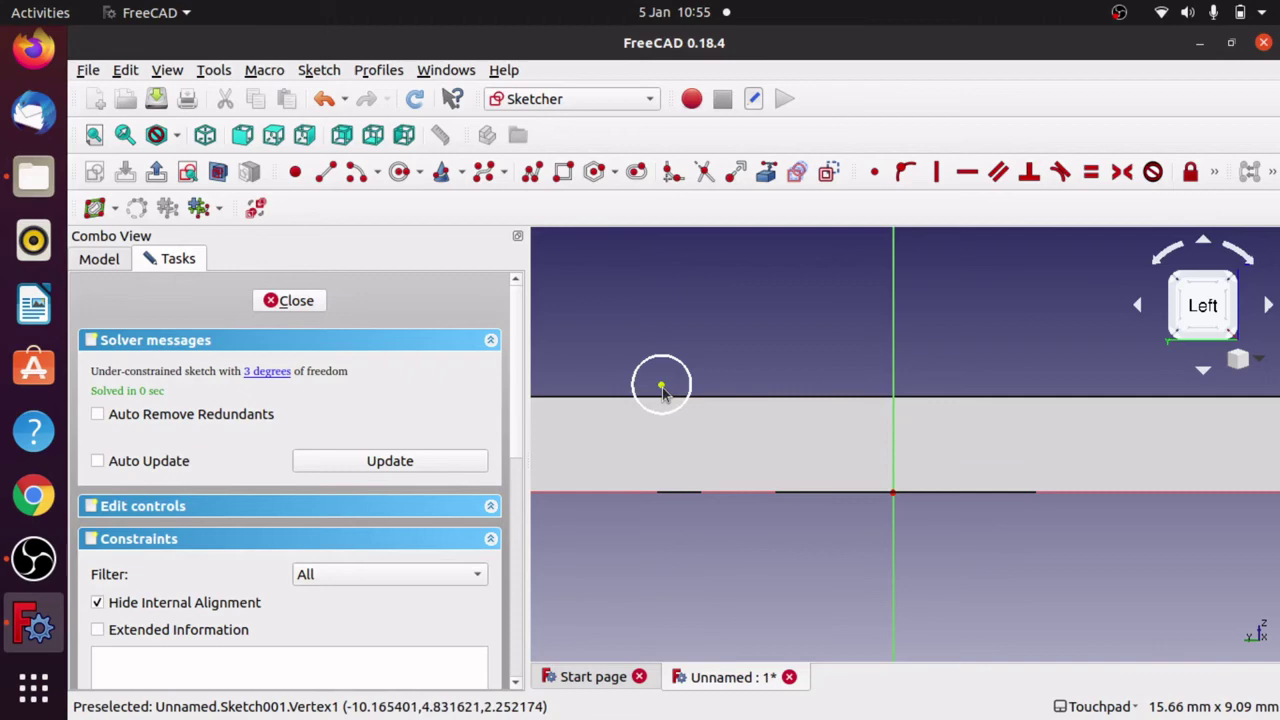
key("g")
key("l")
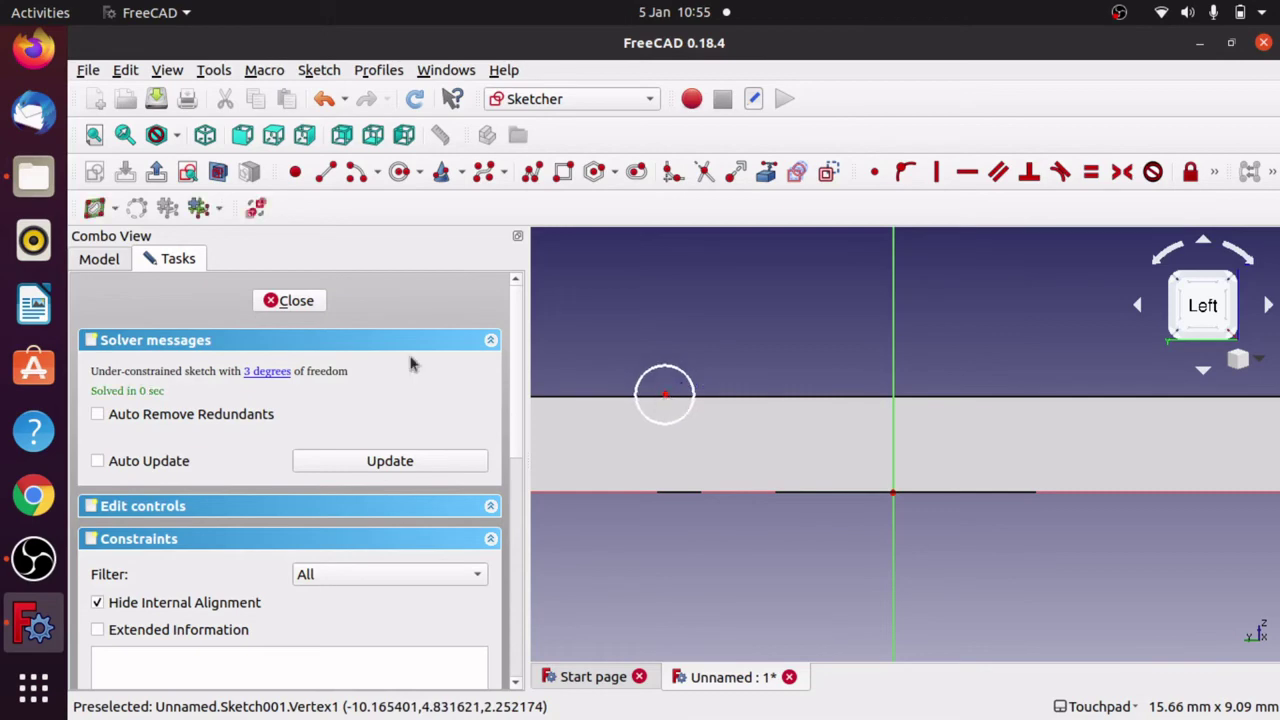
left_click(303, 302)
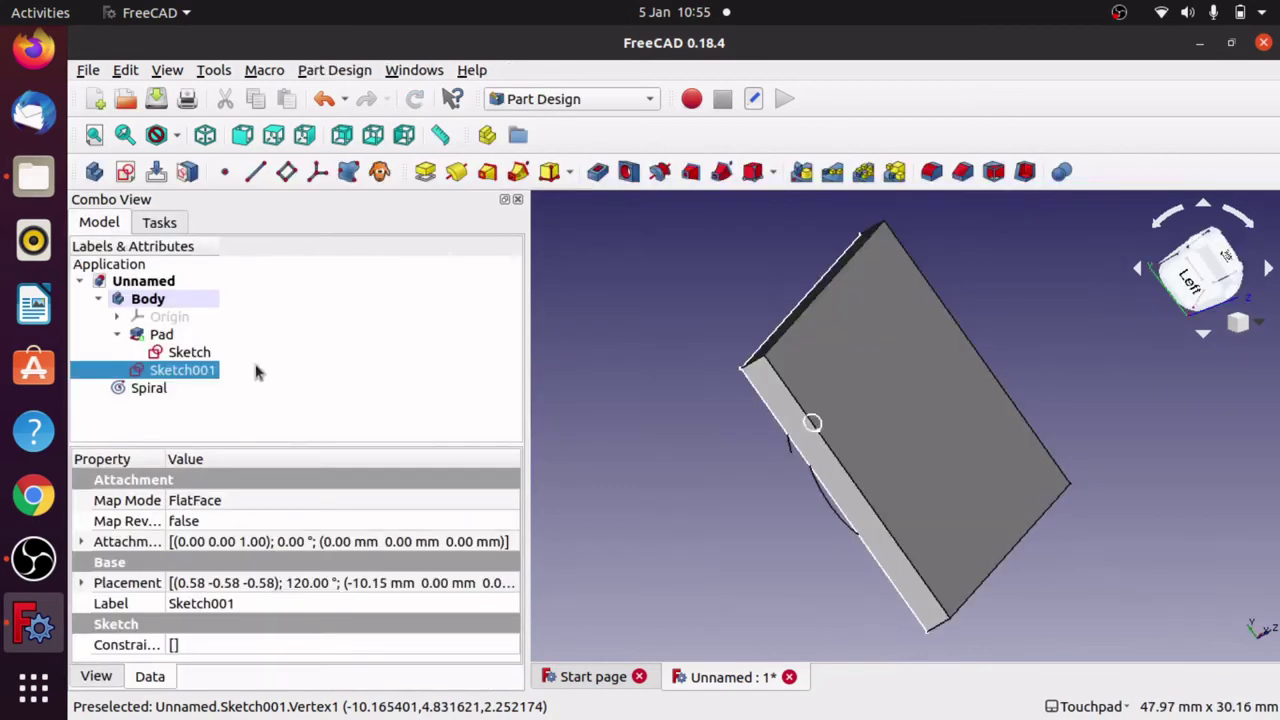
Rename Sketch001 to 'profile', then select the Spiral and the profile sketch
right_click(190, 375)
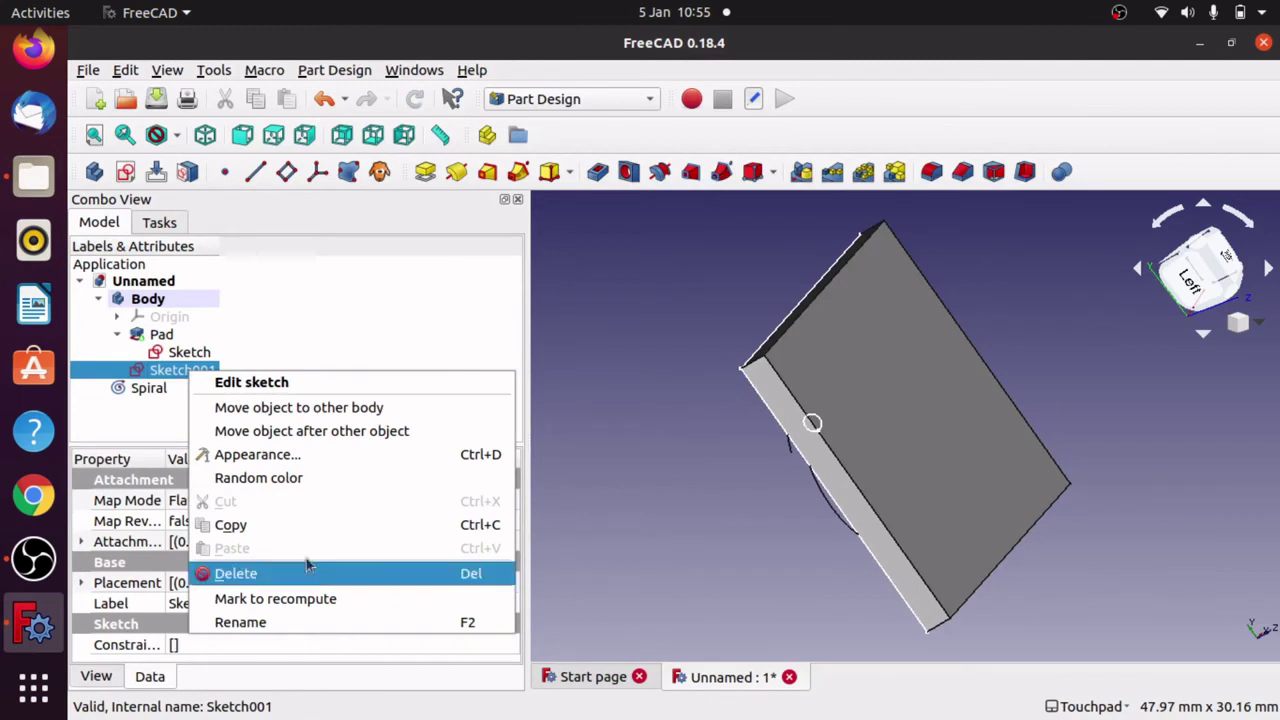
left_click(293, 624)
type("p")
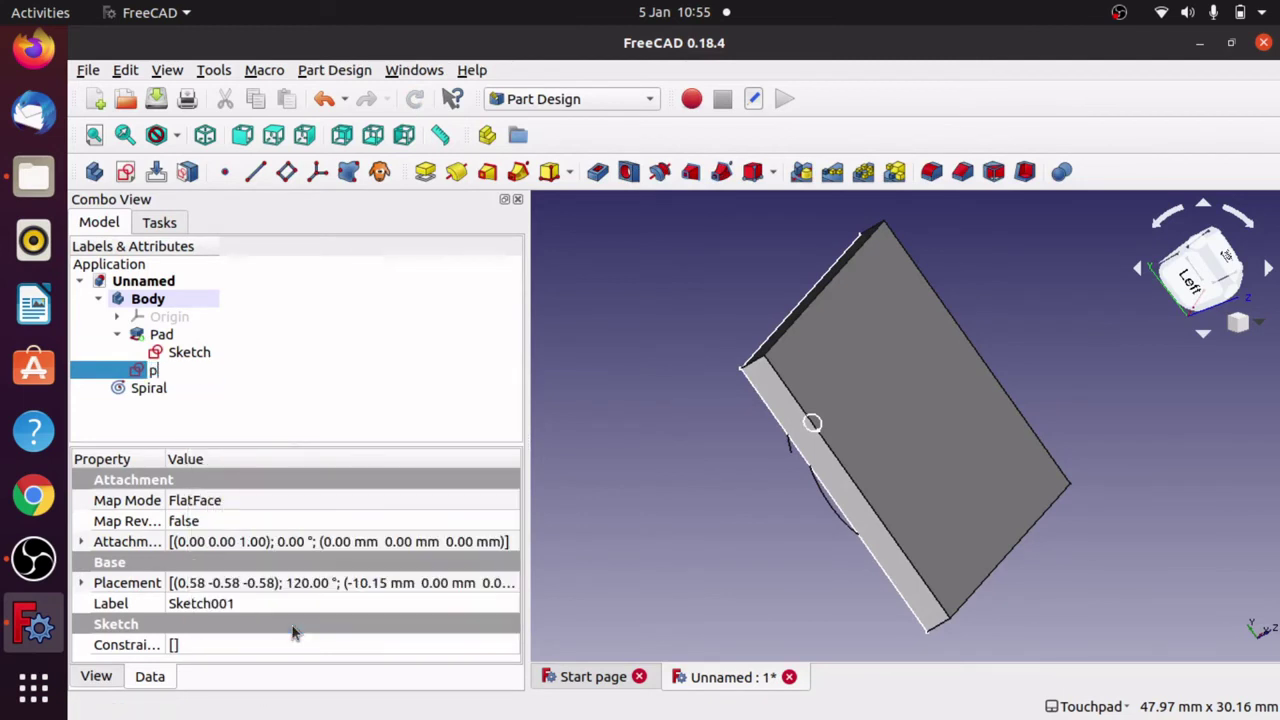
type("rofile")
key("Return")
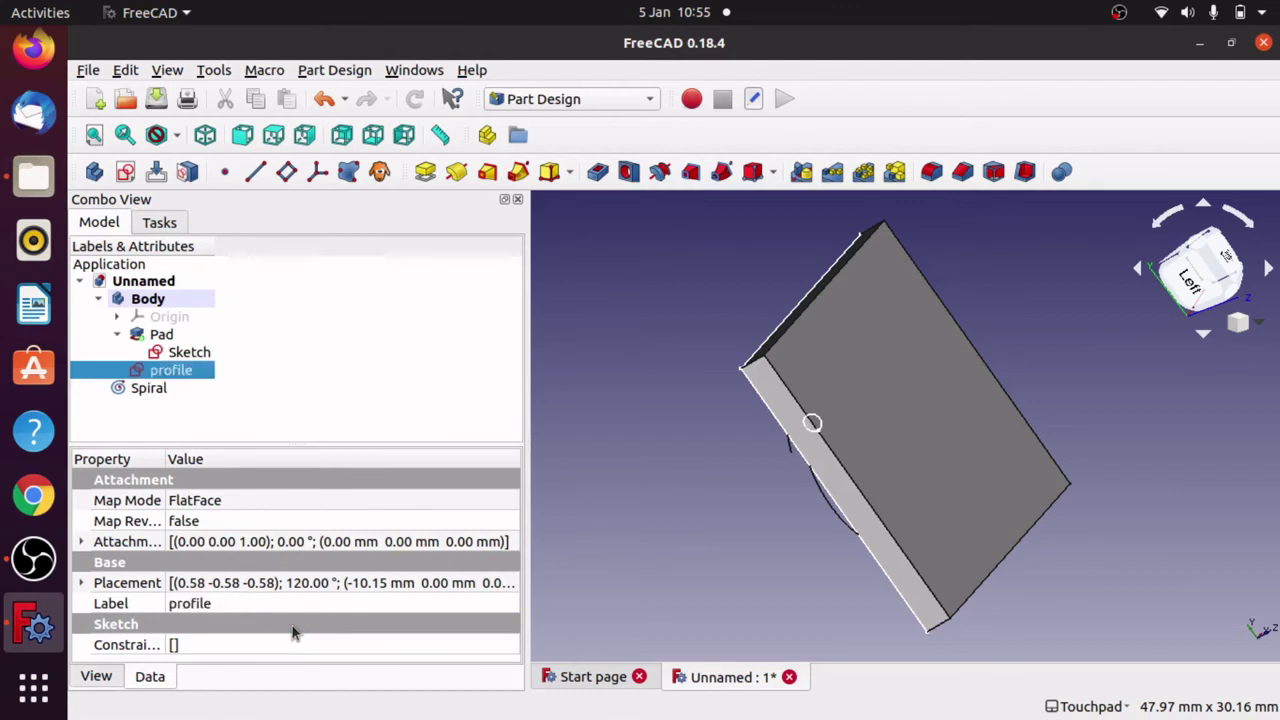
left_click(148, 388)
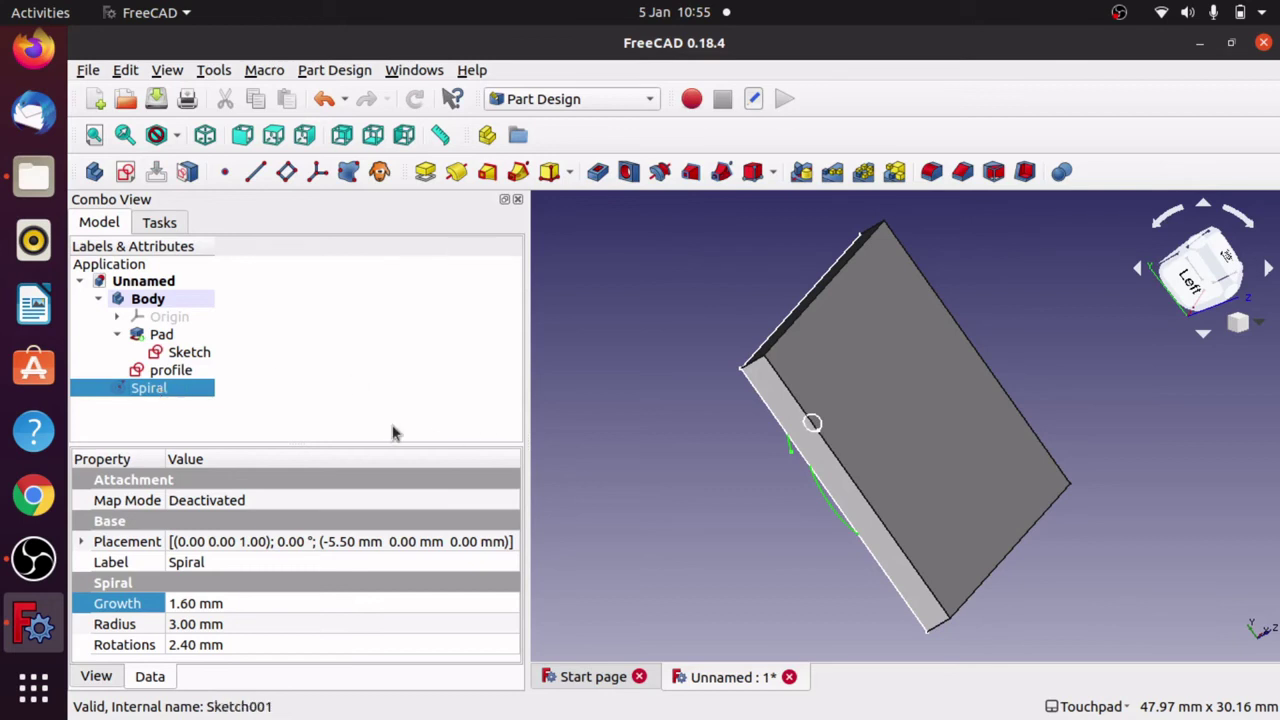
left_click(182, 373)
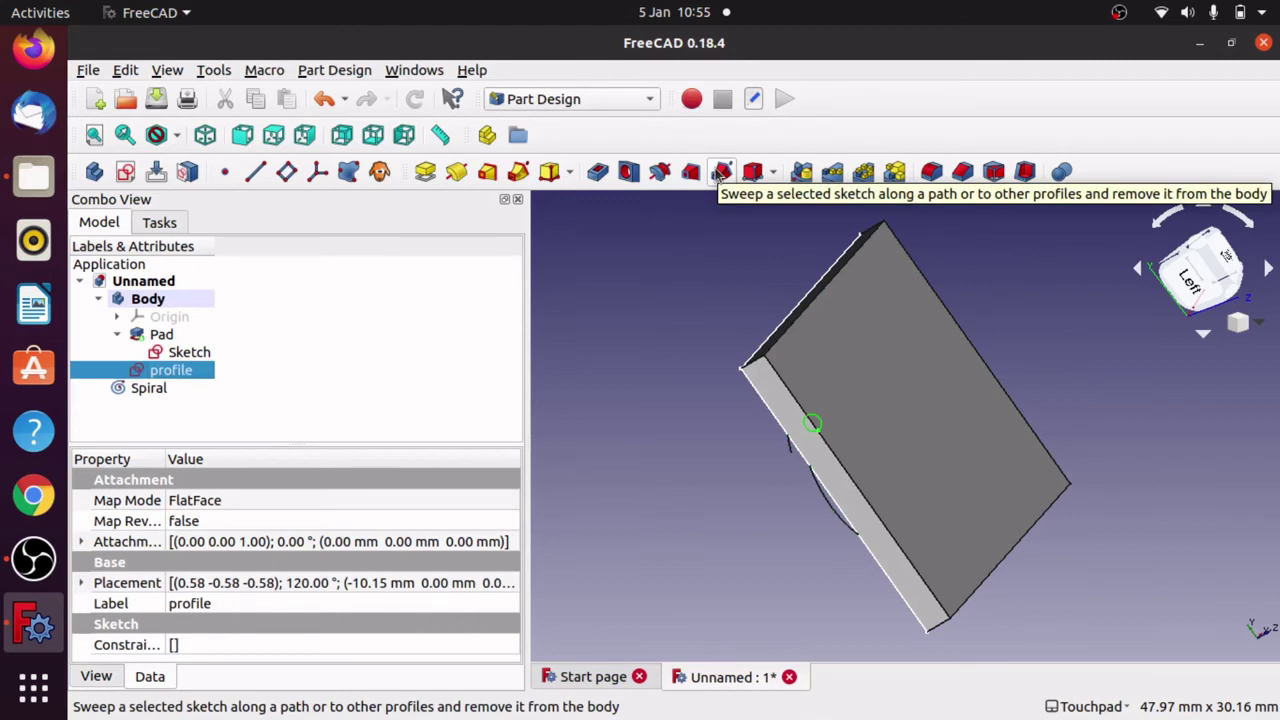
Create a Subtractive Pipe sweeping profile along the Spiral path and confirm it
left_click(334, 70)
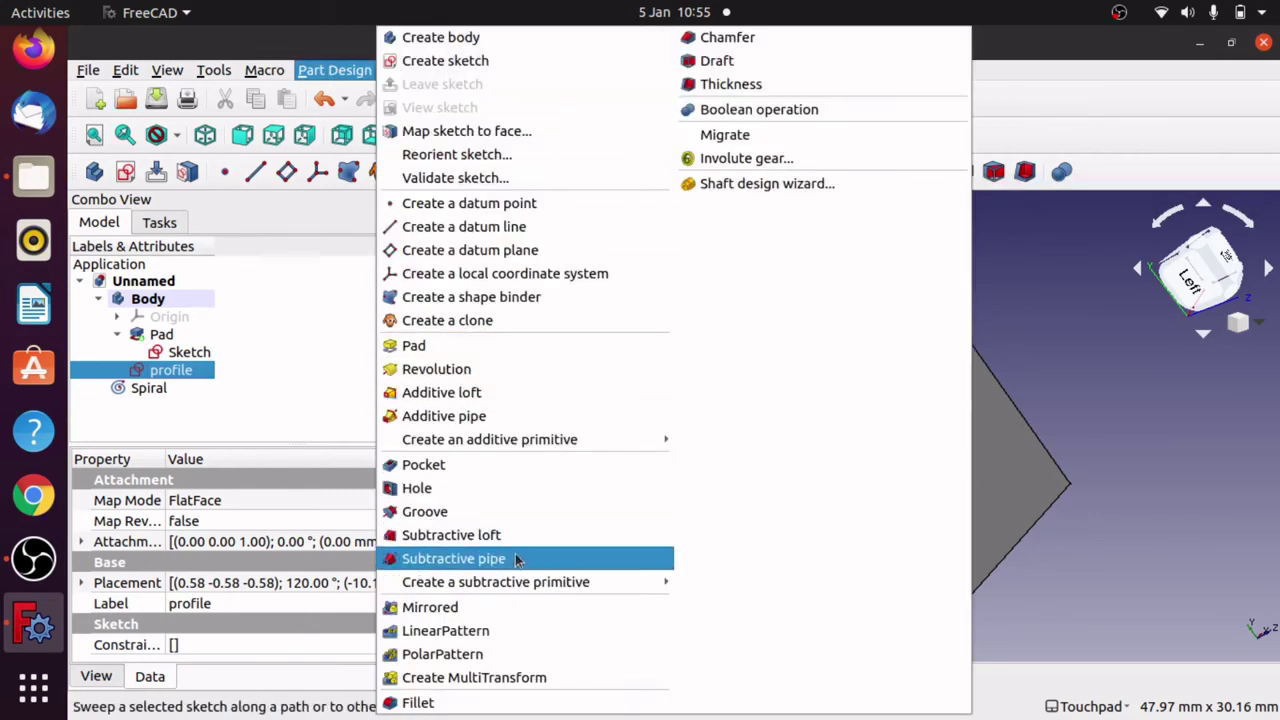
left_click(455, 563)
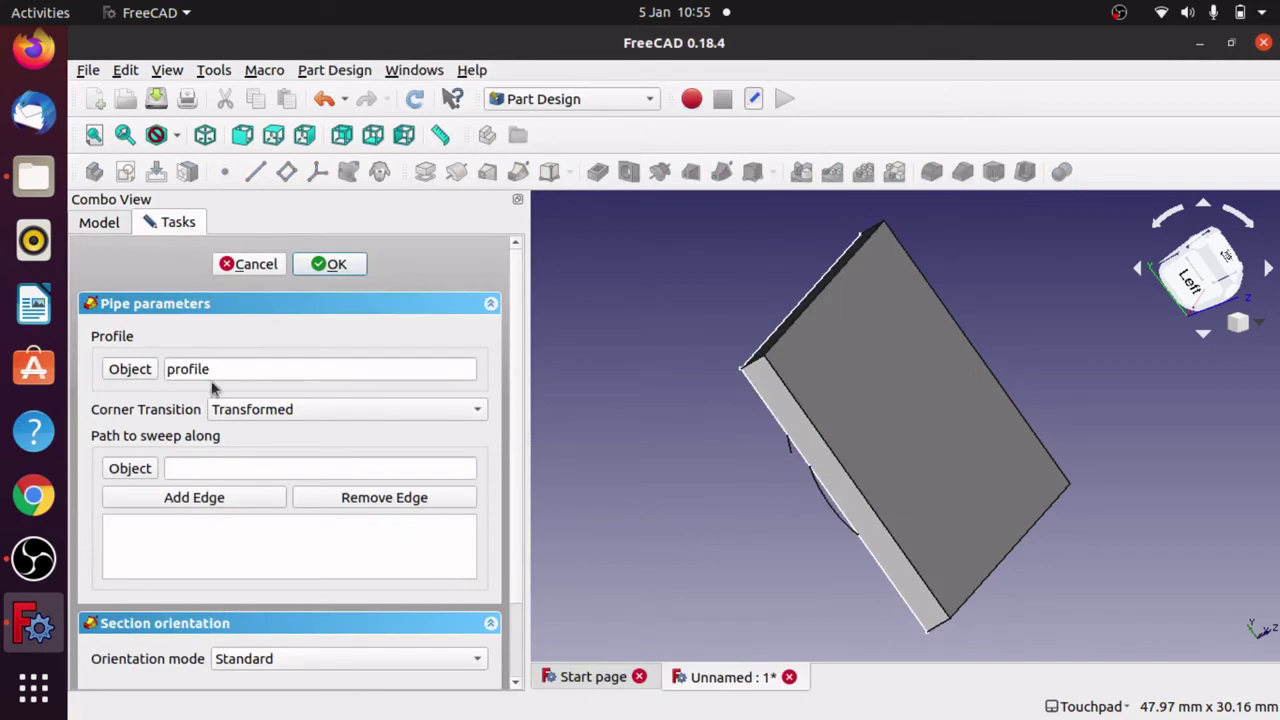
left_click(129, 469)
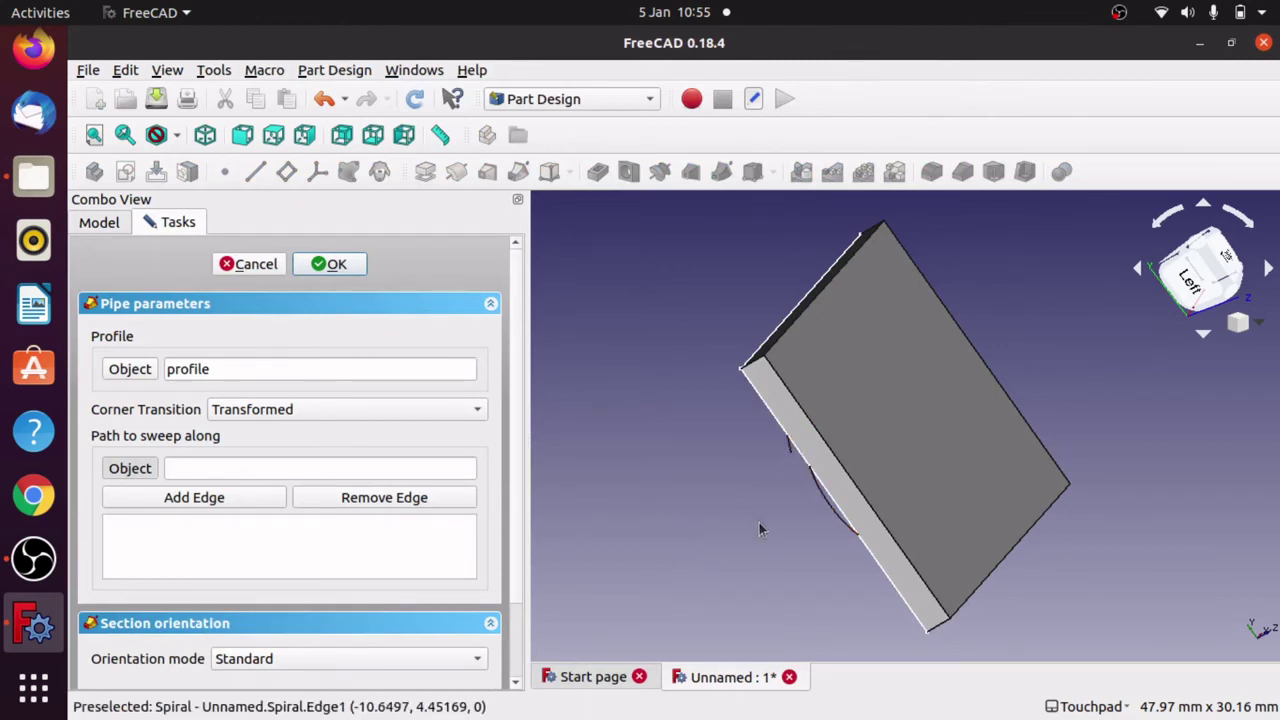
left_click_drag(757, 517, 920, 449, "alt")
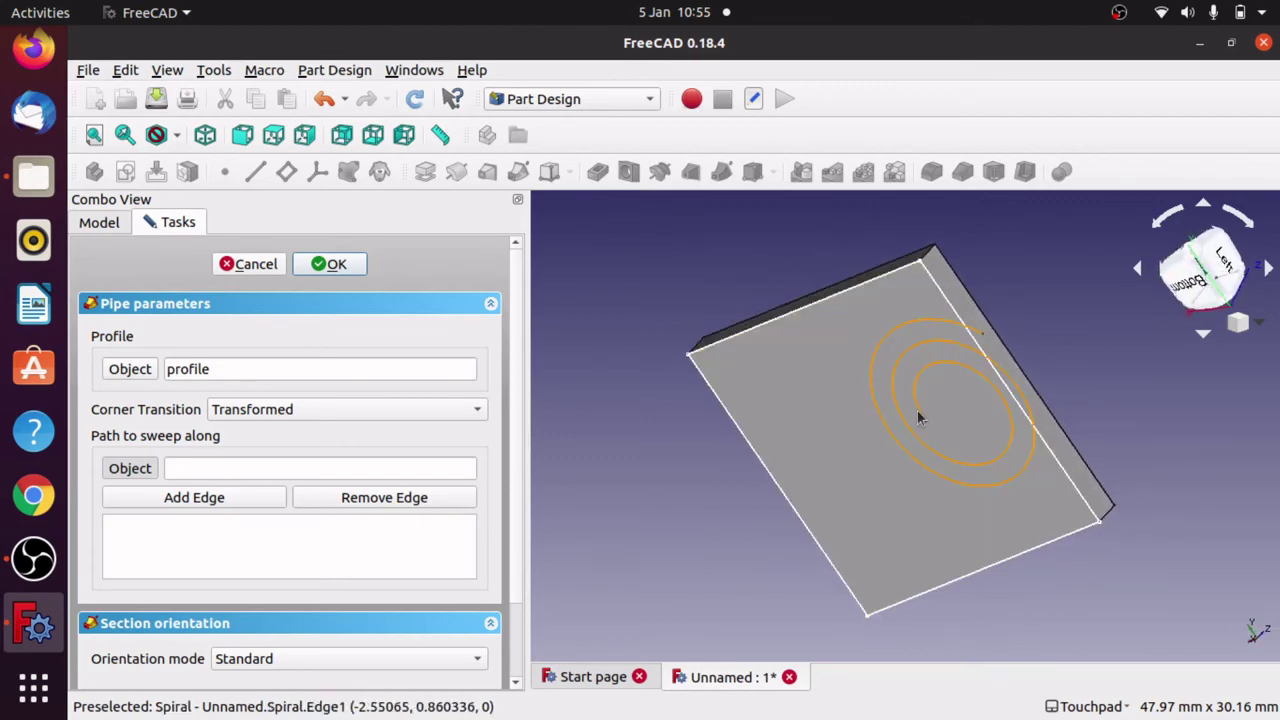
left_click(752, 450)
left_click_drag(752, 450, 600, 572, "alt")
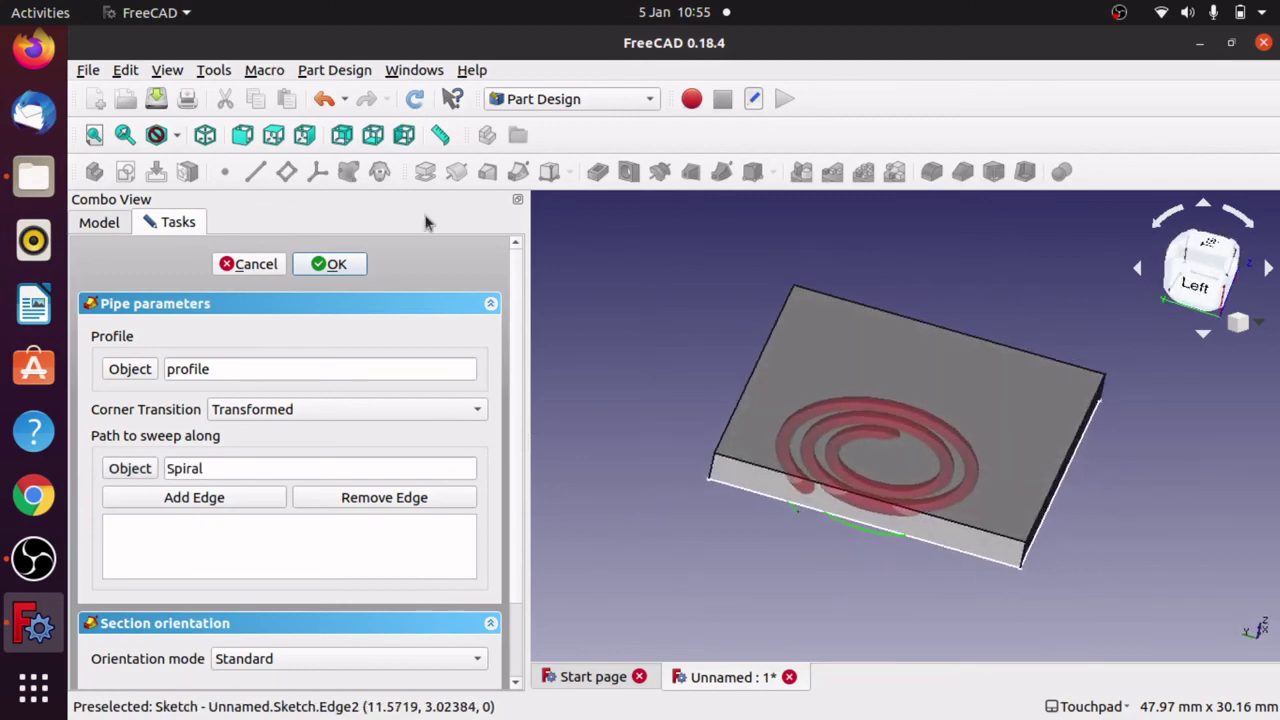
left_click(327, 266)
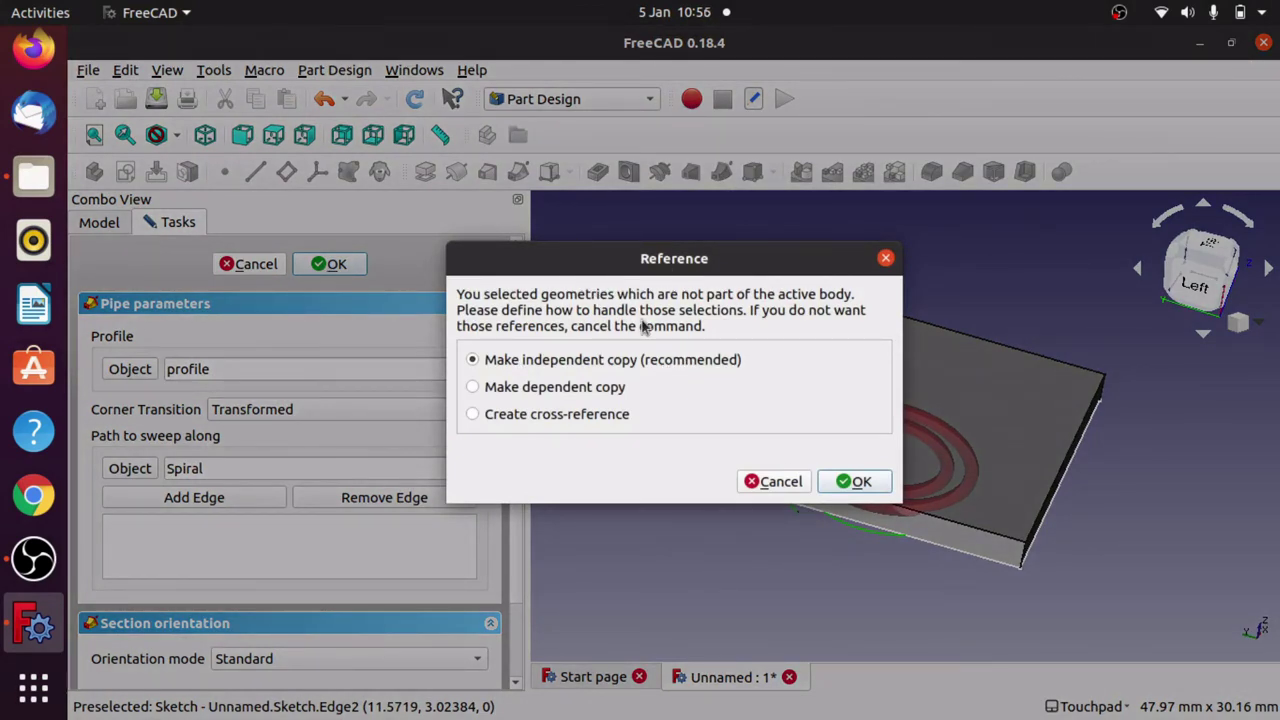
Accept an independent copy of the Spiral and inspect the resulting groove
left_click(852, 482)
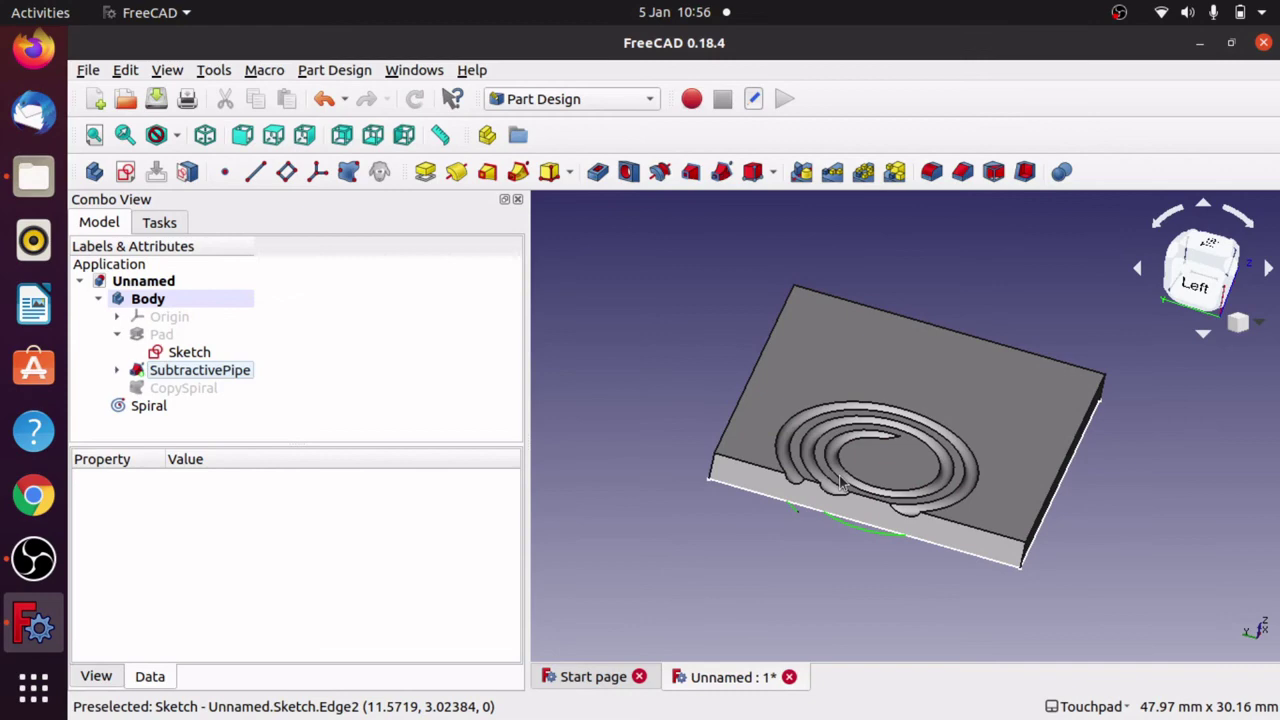
middle_click_drag(840, 485, 917, 515)
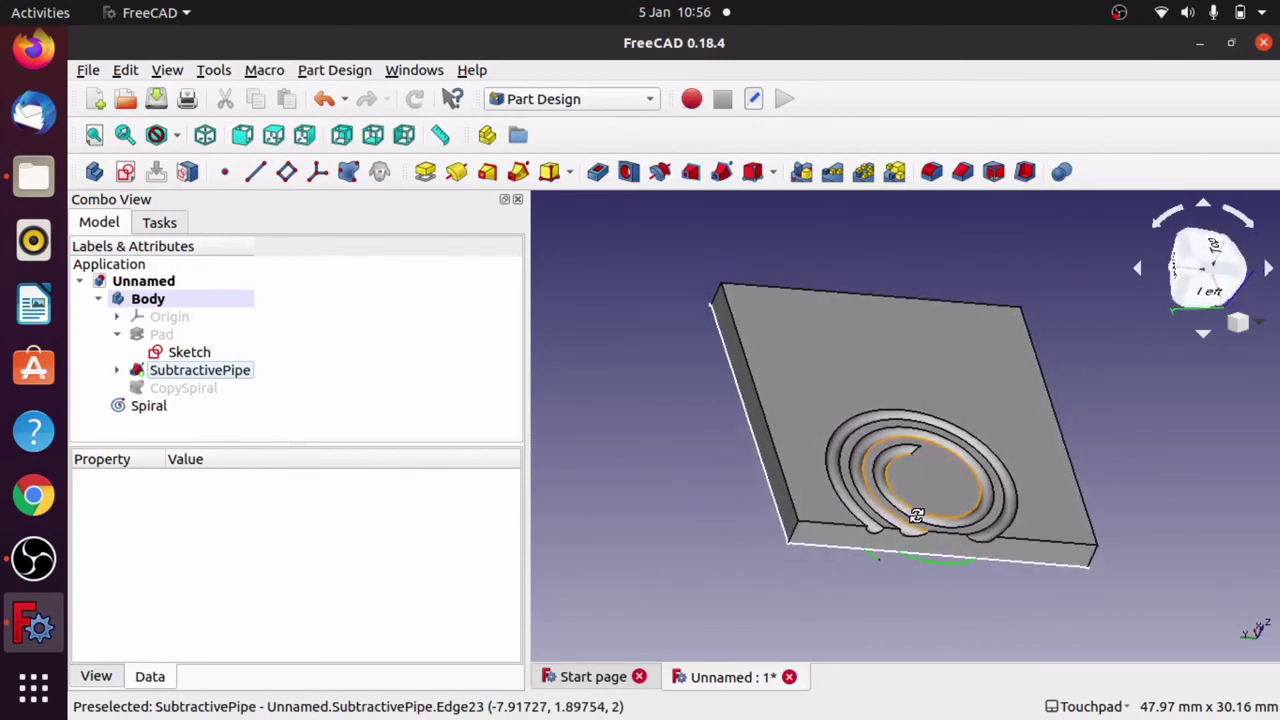
scroll(916, 514, "up", 5)
middle_click_drag(916, 514, 876, 503)
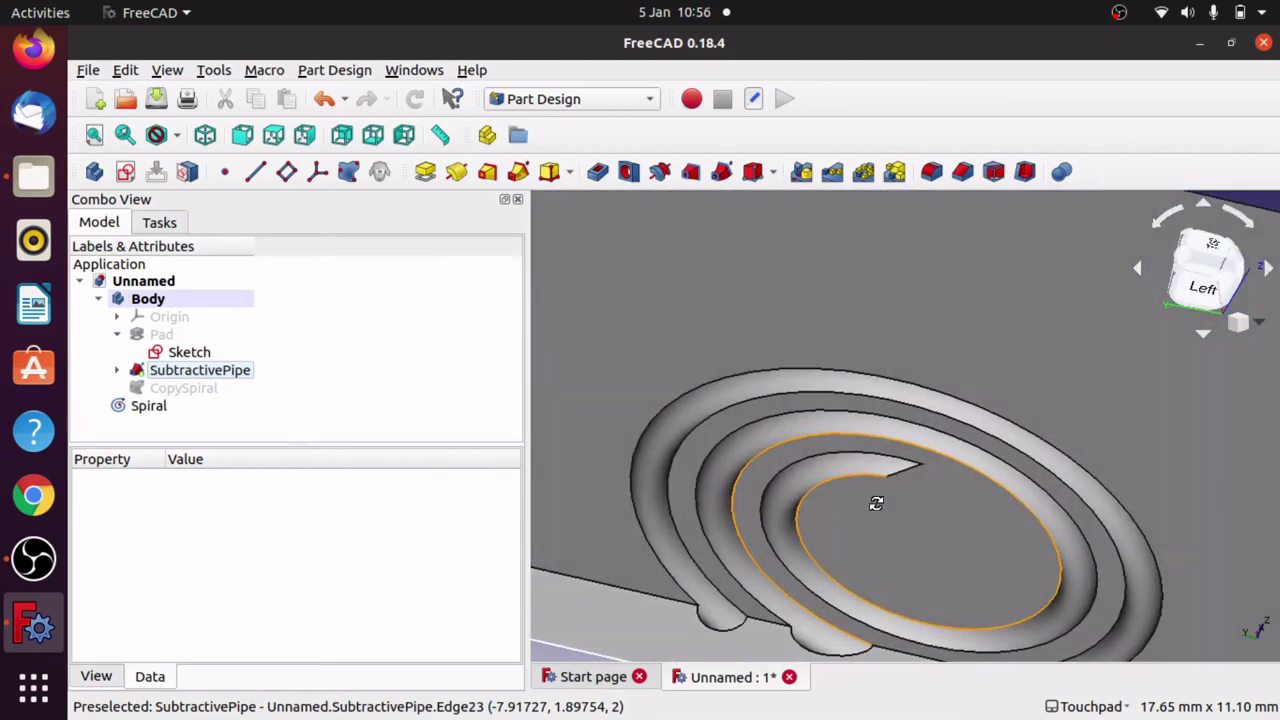